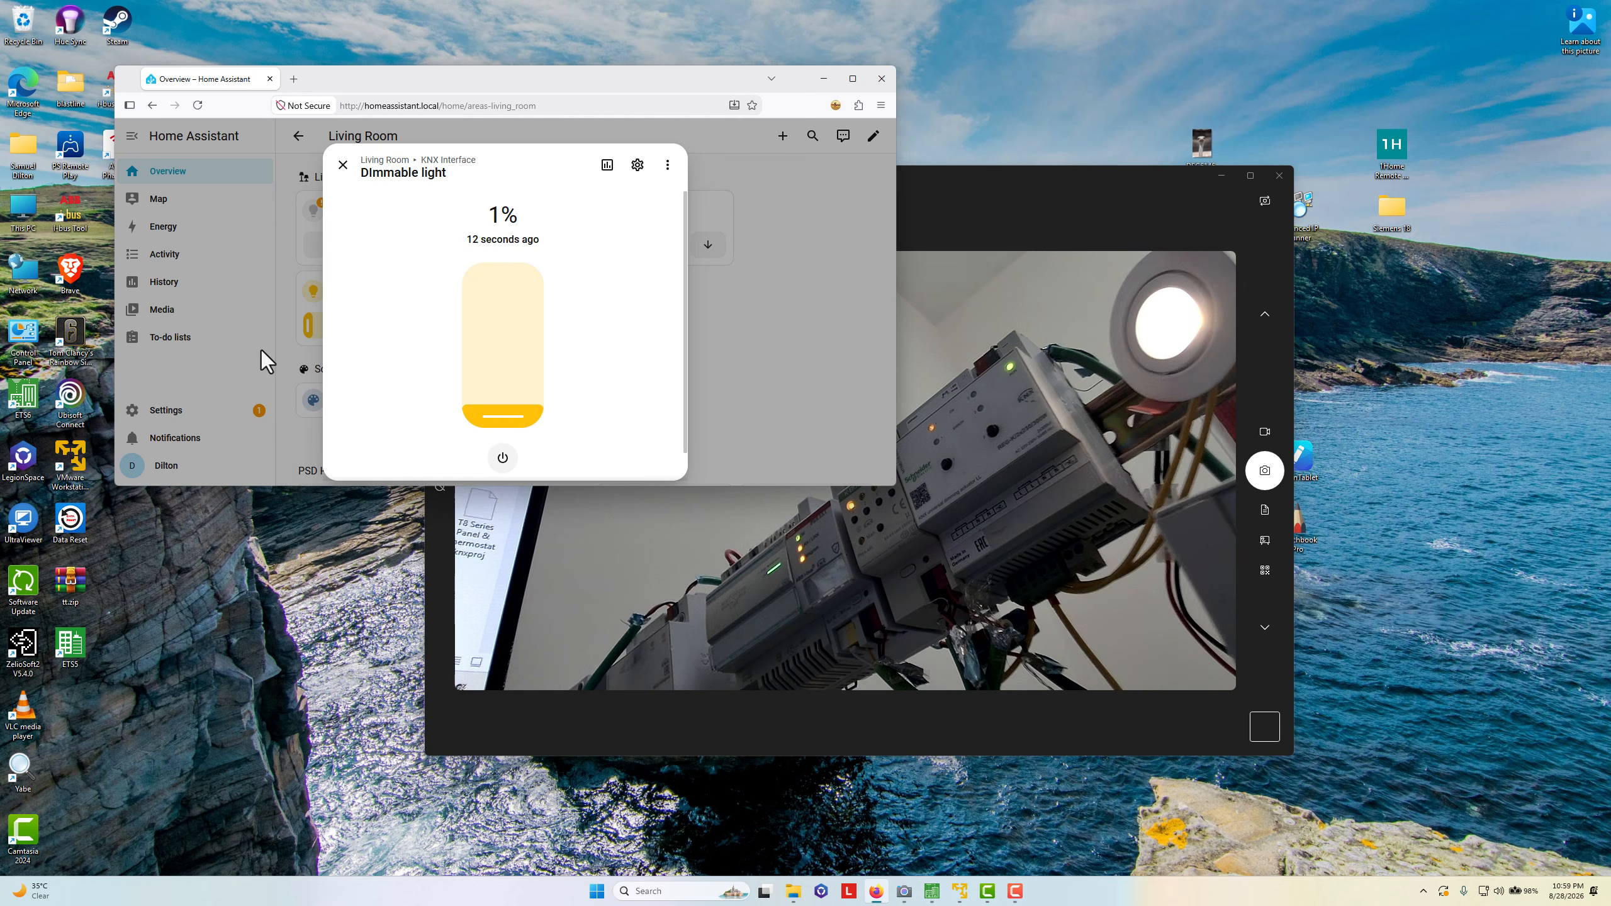
- Raise the Living Room dimmable light's brightness to 63%, and then to the maximum
left_click_drag(496, 410, 501, 327)
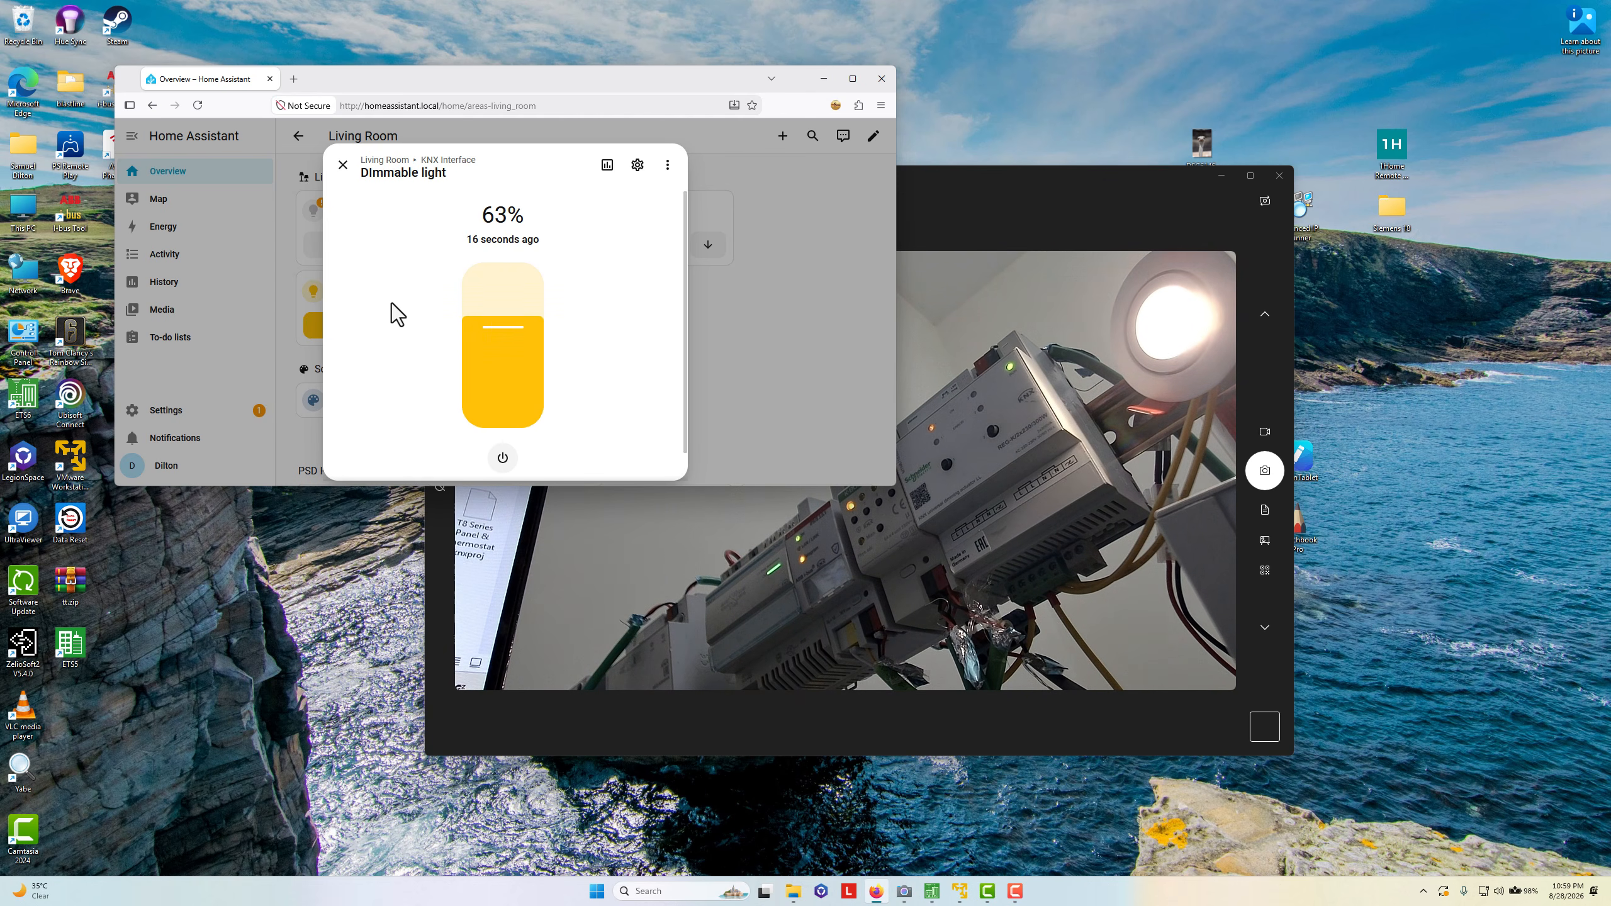
left_click_drag(493, 331, 492, 249)
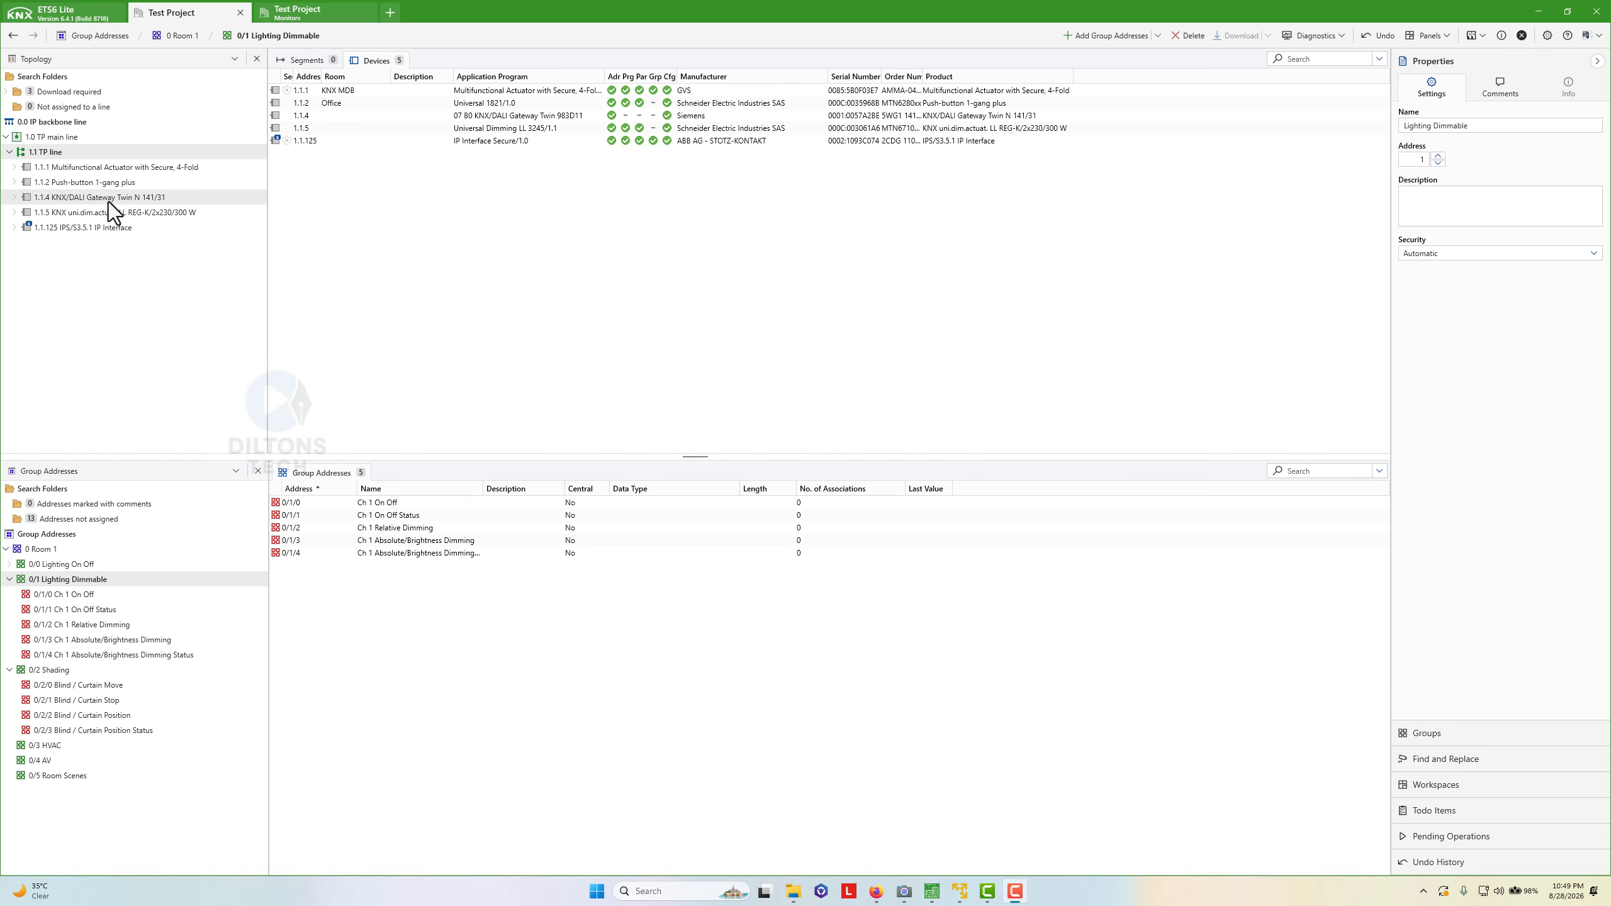
- In ETS6, examine the group objects of the 1.1.5 dimming actuator, and view the physical installation in the Camera app
left_click(139, 212)
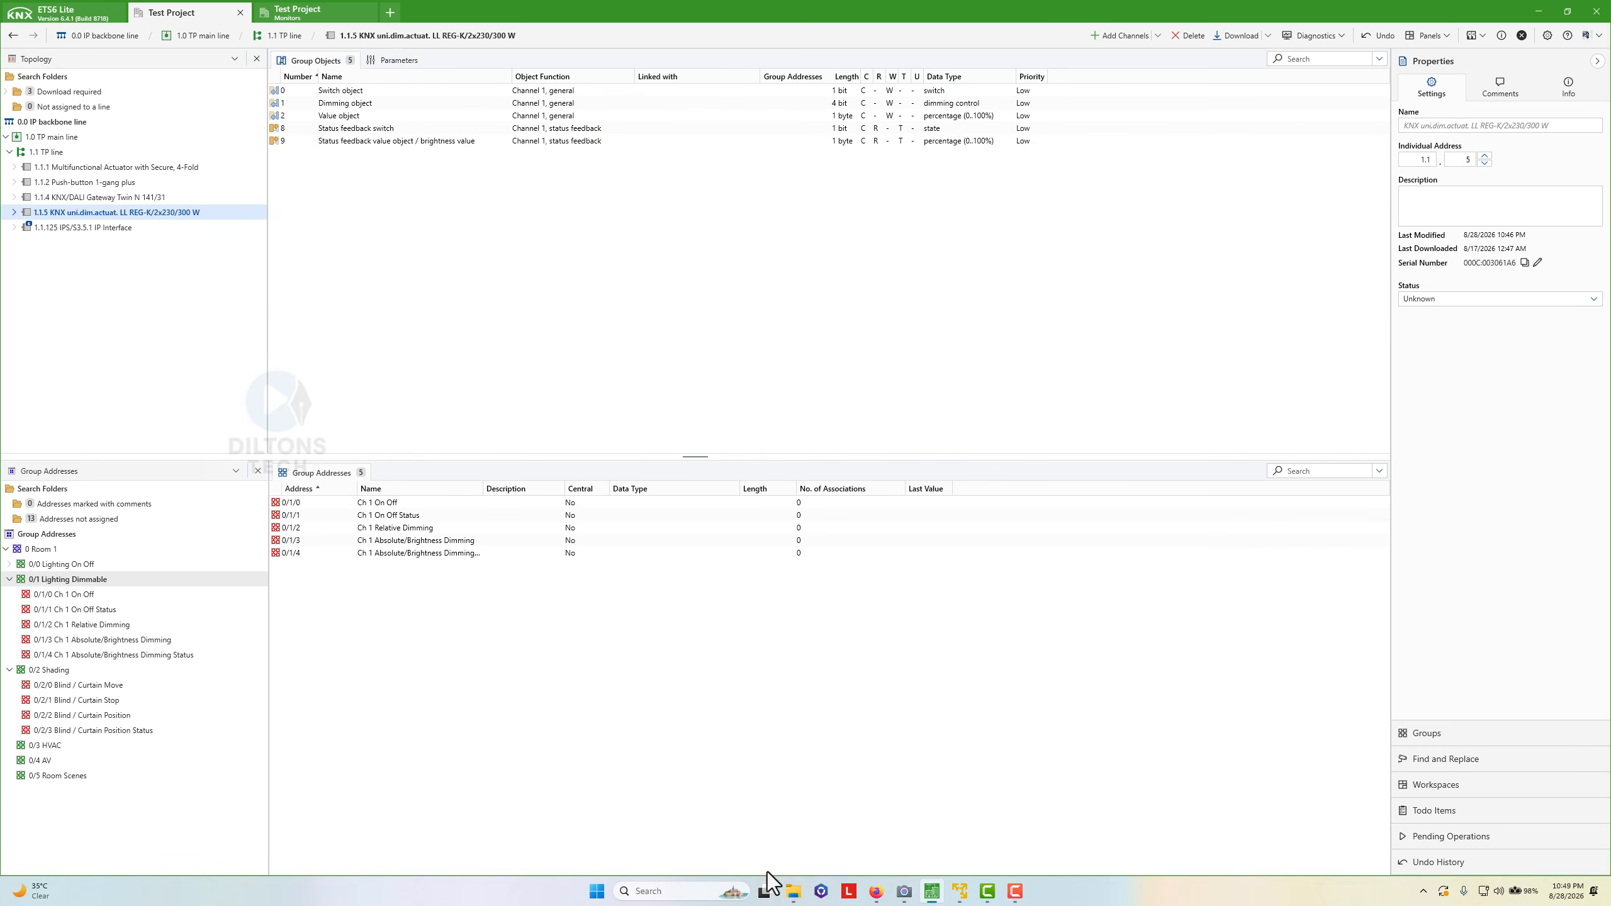
left_click(904, 891)
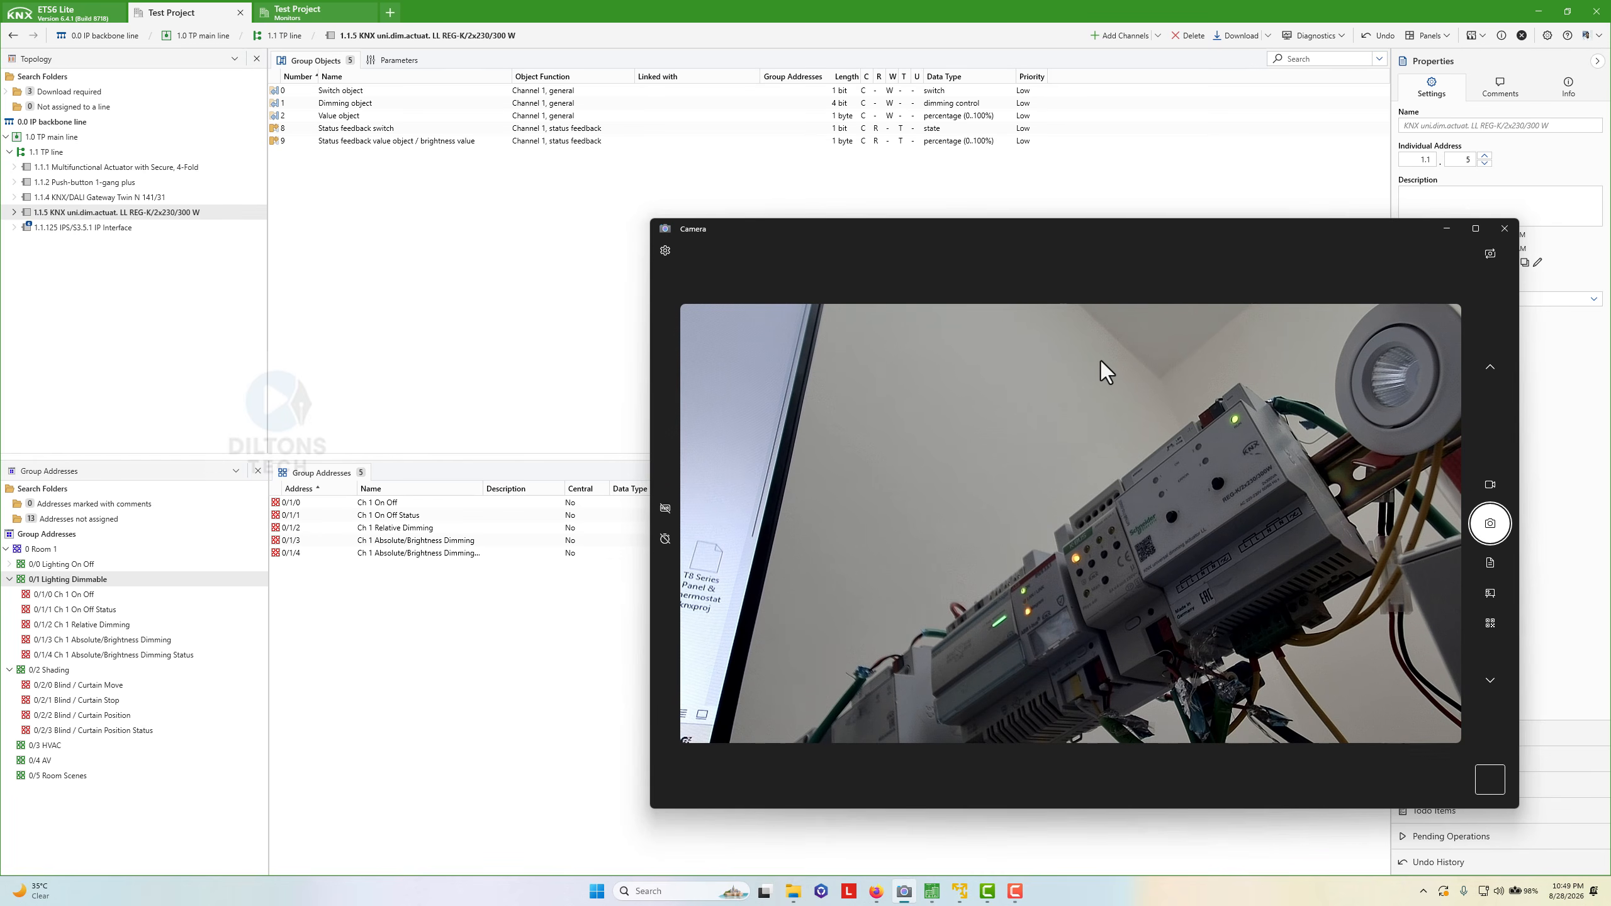
left_click(1446, 228)
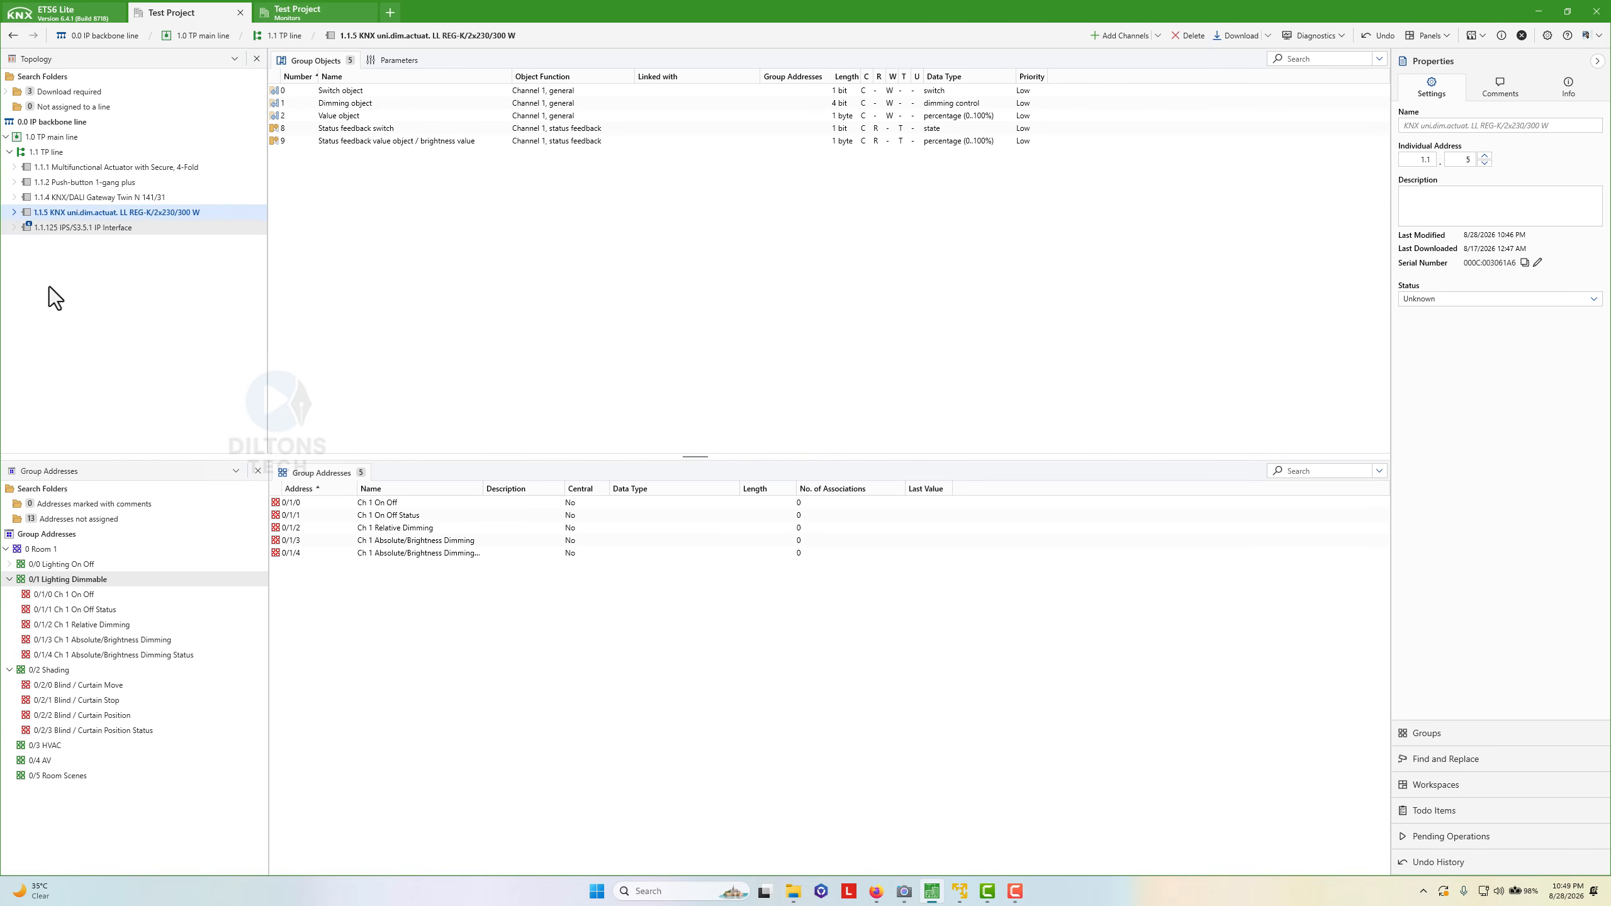
- Select the 0/1 Lighting Dimmable middle group and widen the Name column of its group addresses to fit the full names
left_click(96, 579)
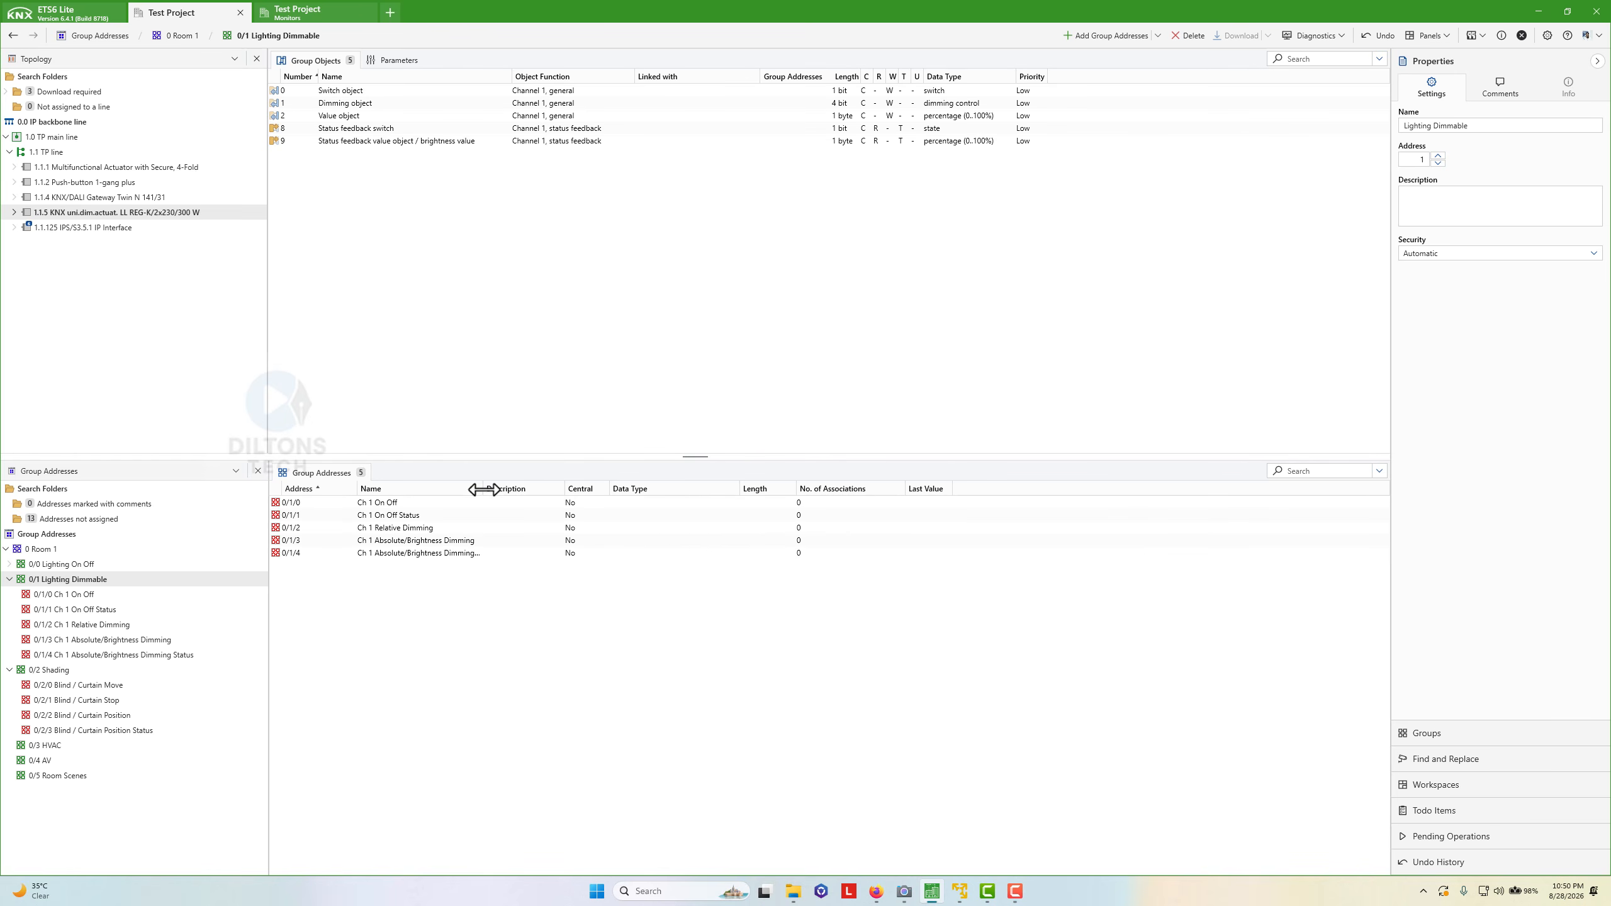
left_click_drag(483, 488, 538, 489)
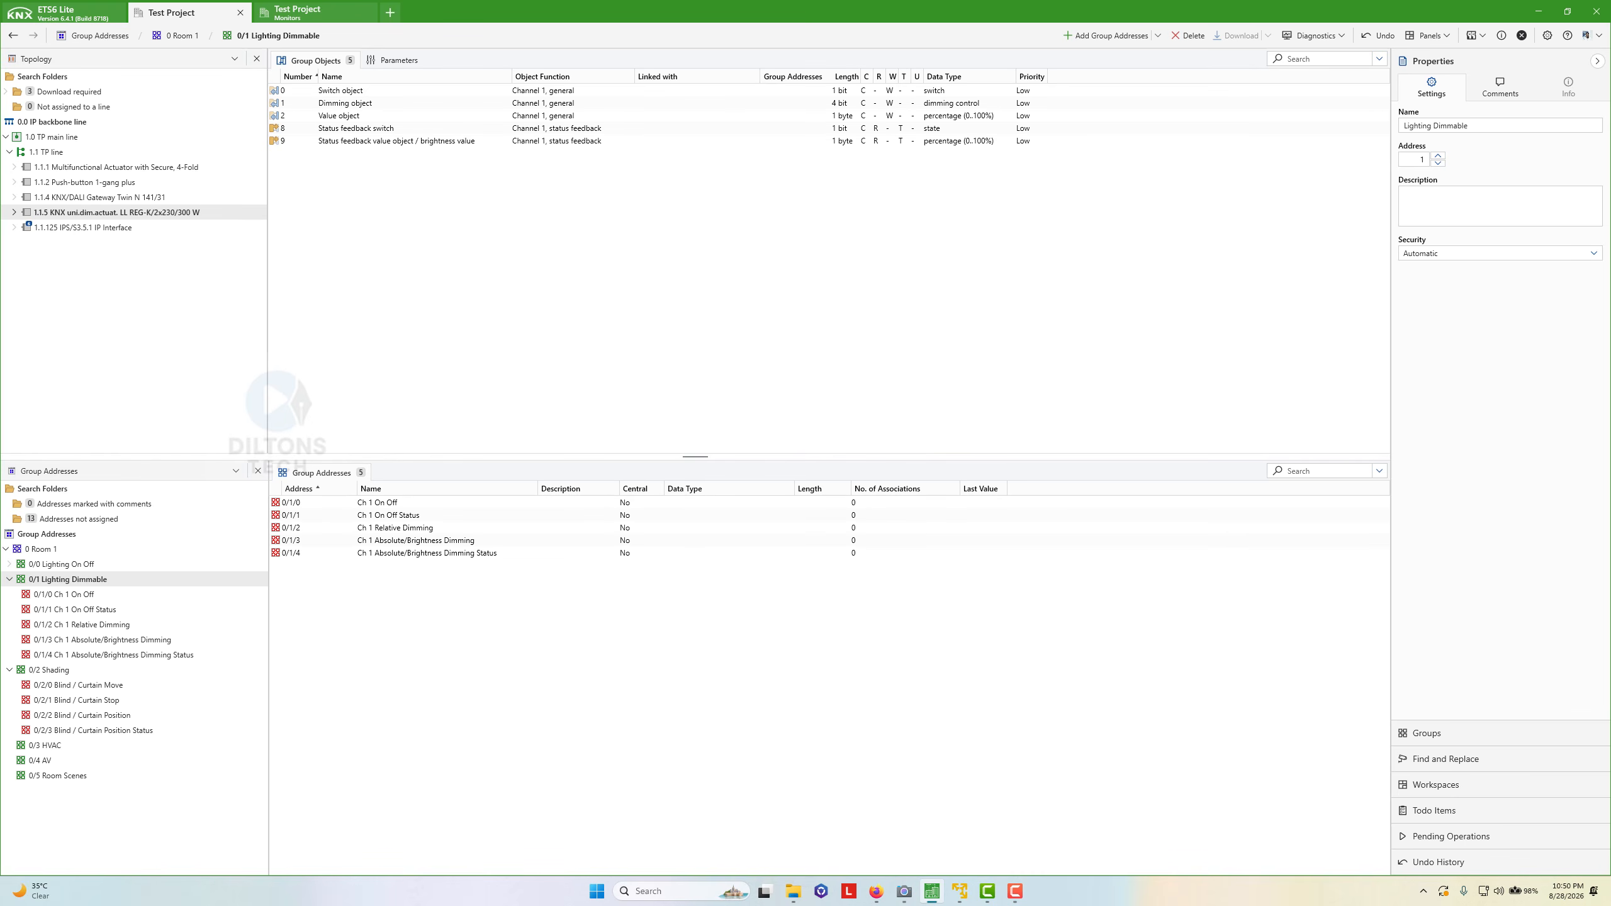
- Check the general channel parameters of the 1.1.5 dimming actuator against the physical device in the Camera app
left_click(904, 891)
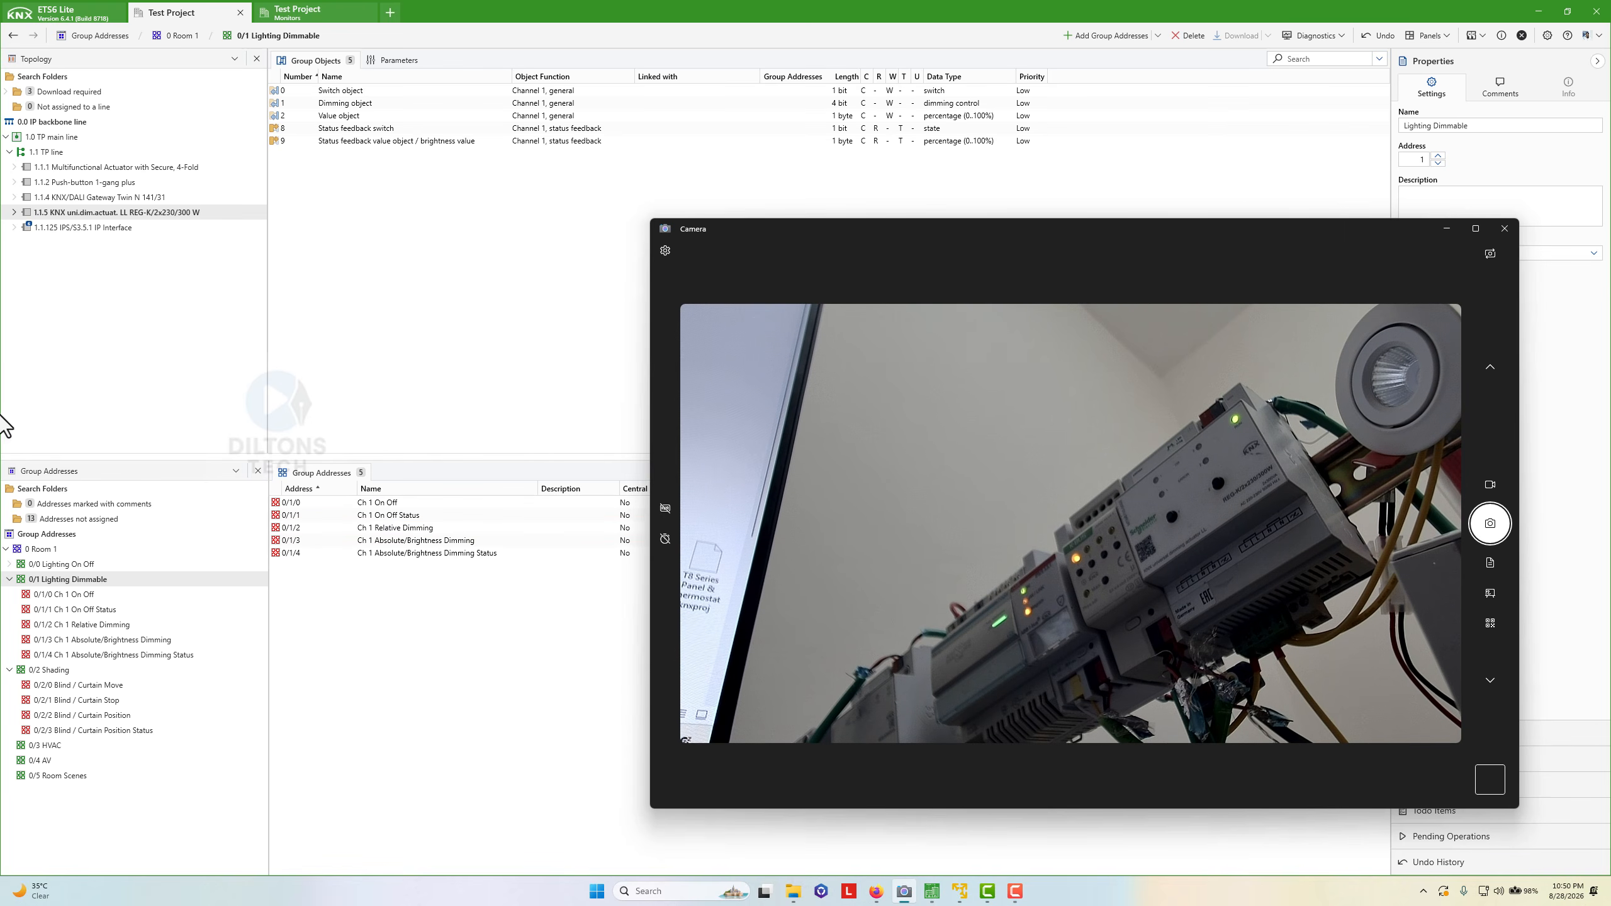
left_click(471, 290)
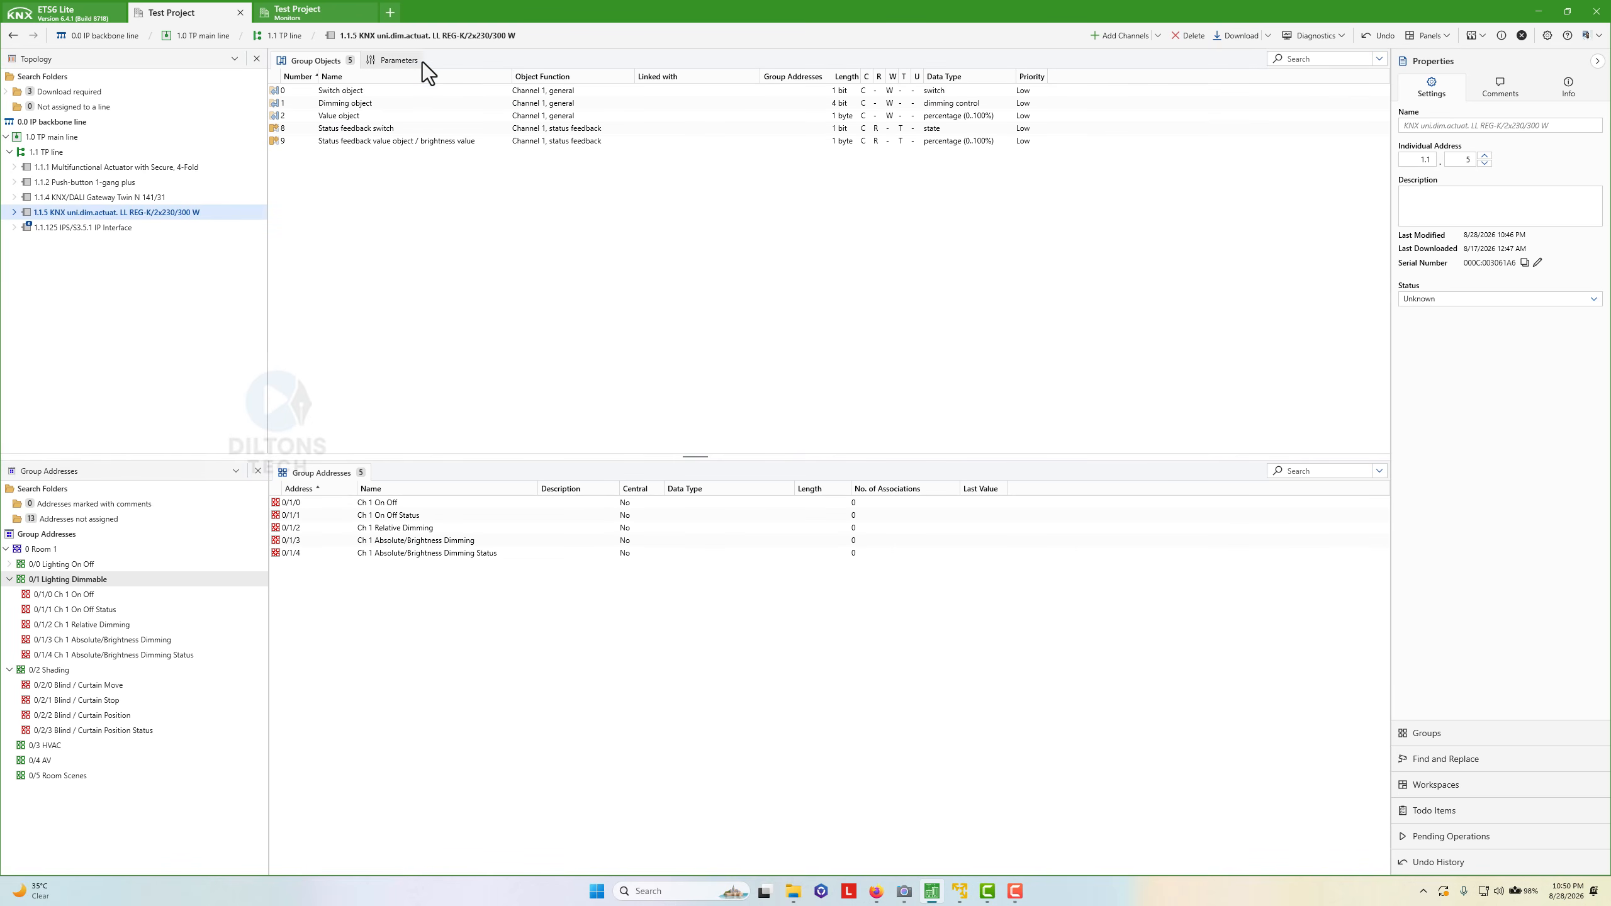
left_click(402, 63)
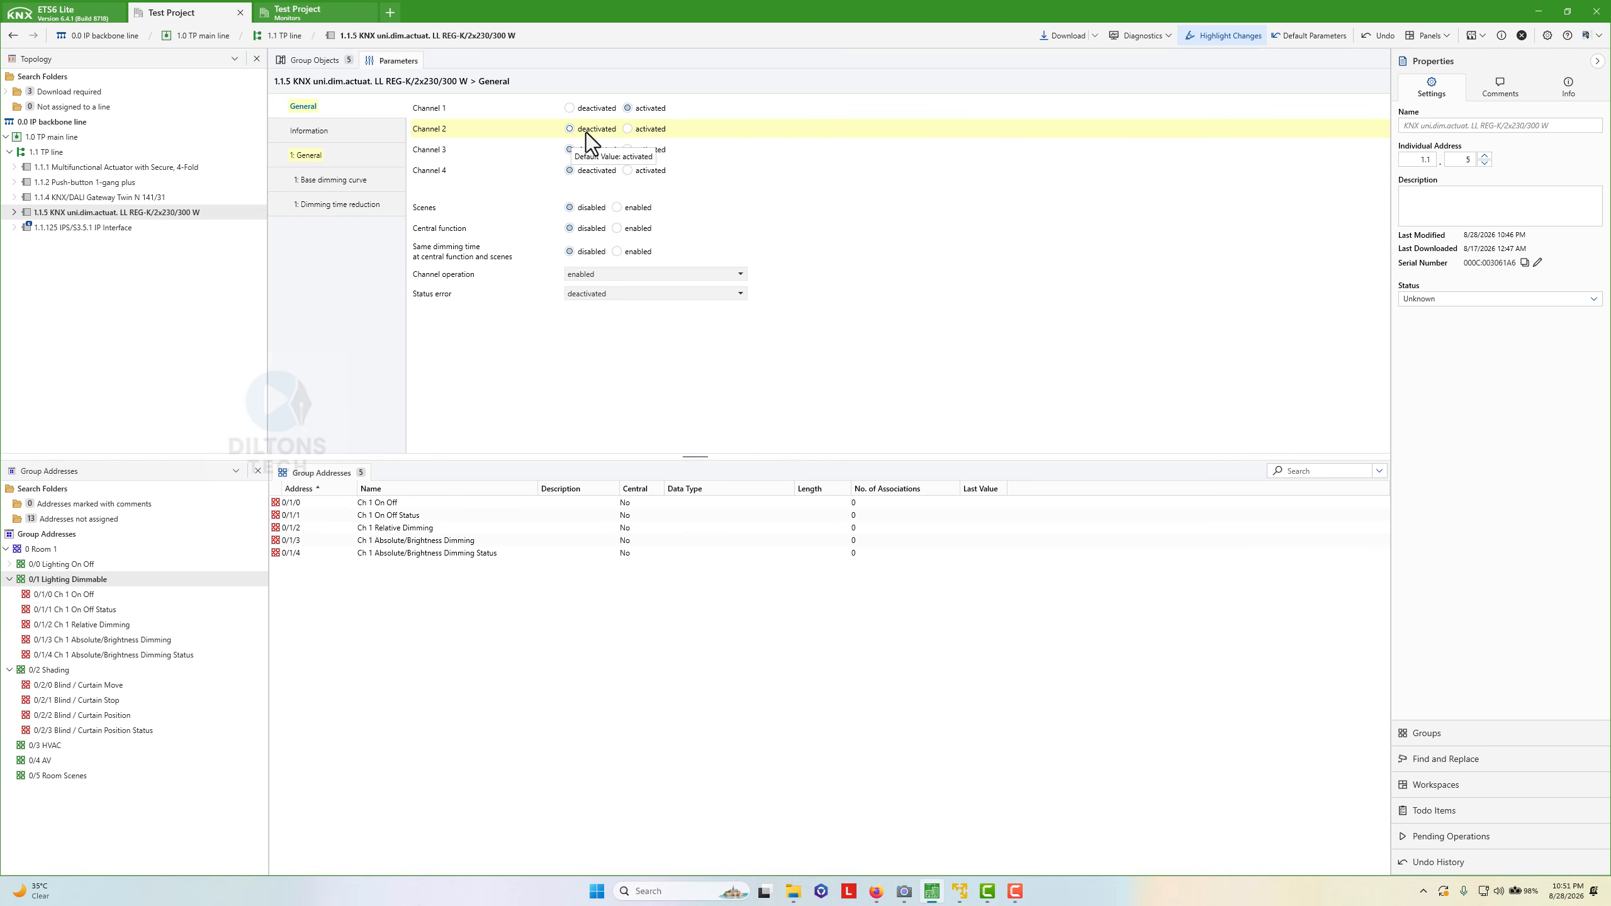
left_click(903, 891)
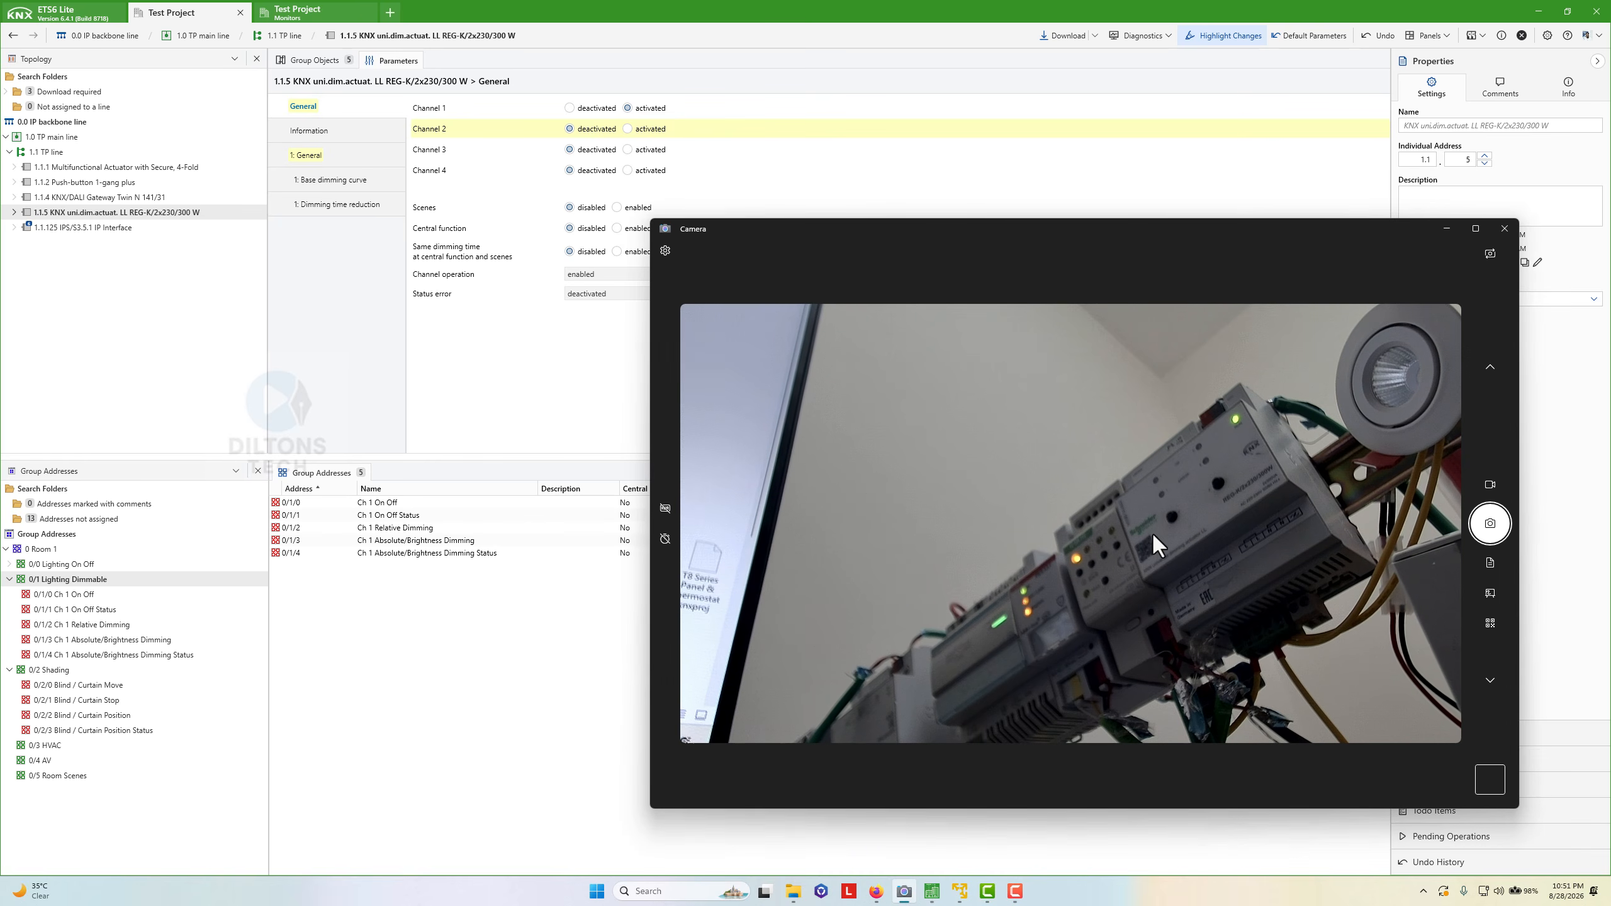
left_click(622, 329)
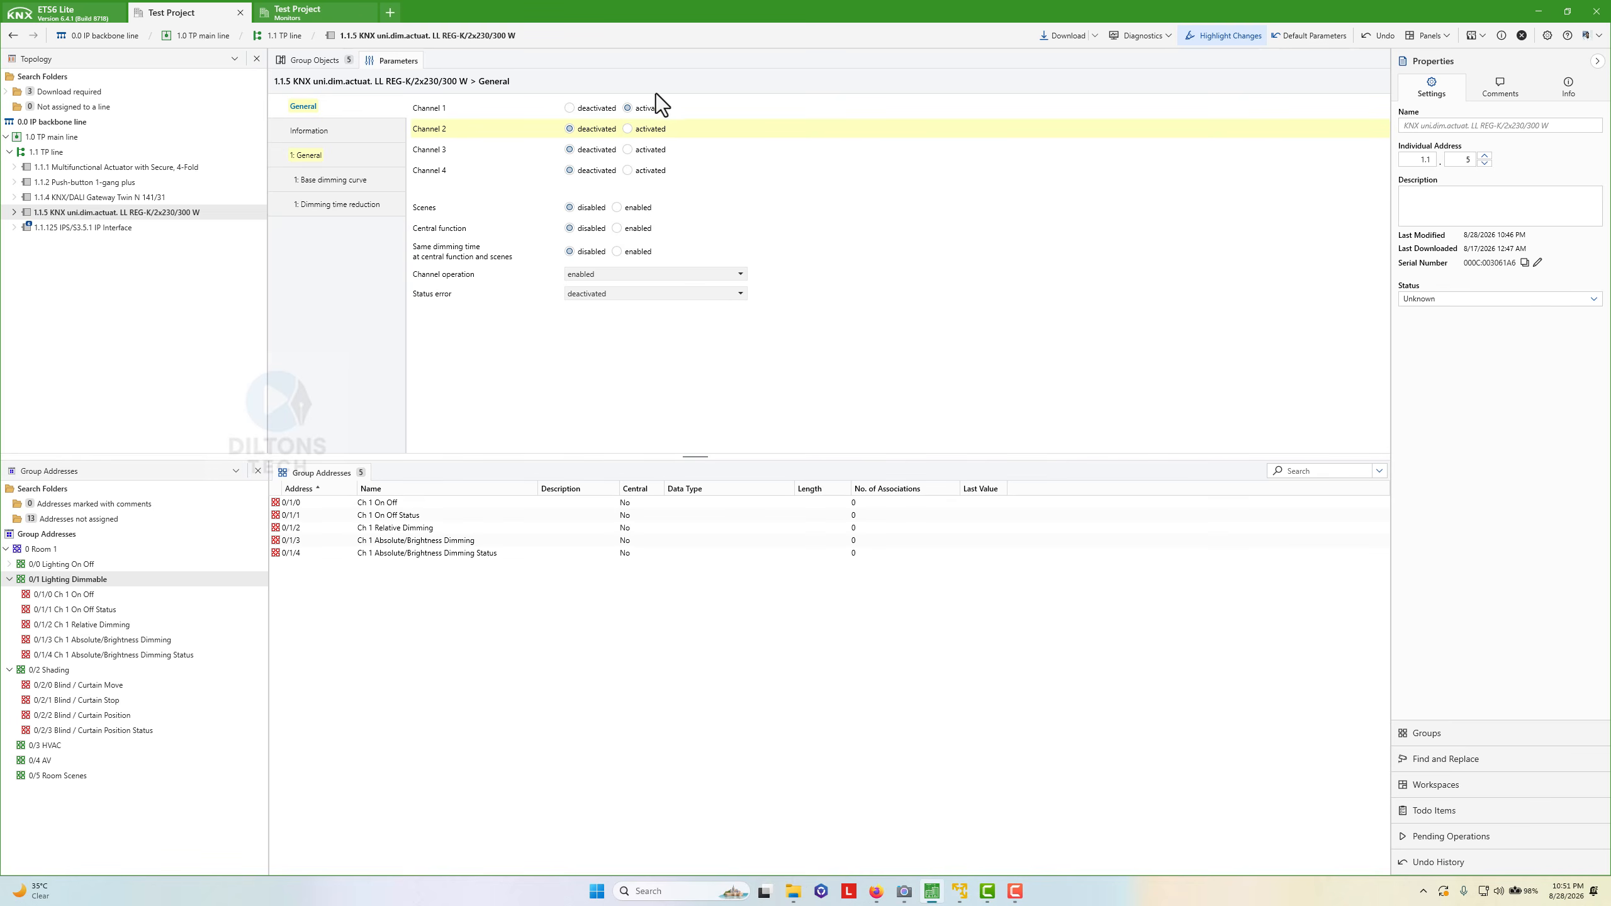
- Examine the actuator's channel 1 general settings, base dimming curve options and dimming time reduction parameters
left_click(309, 155)
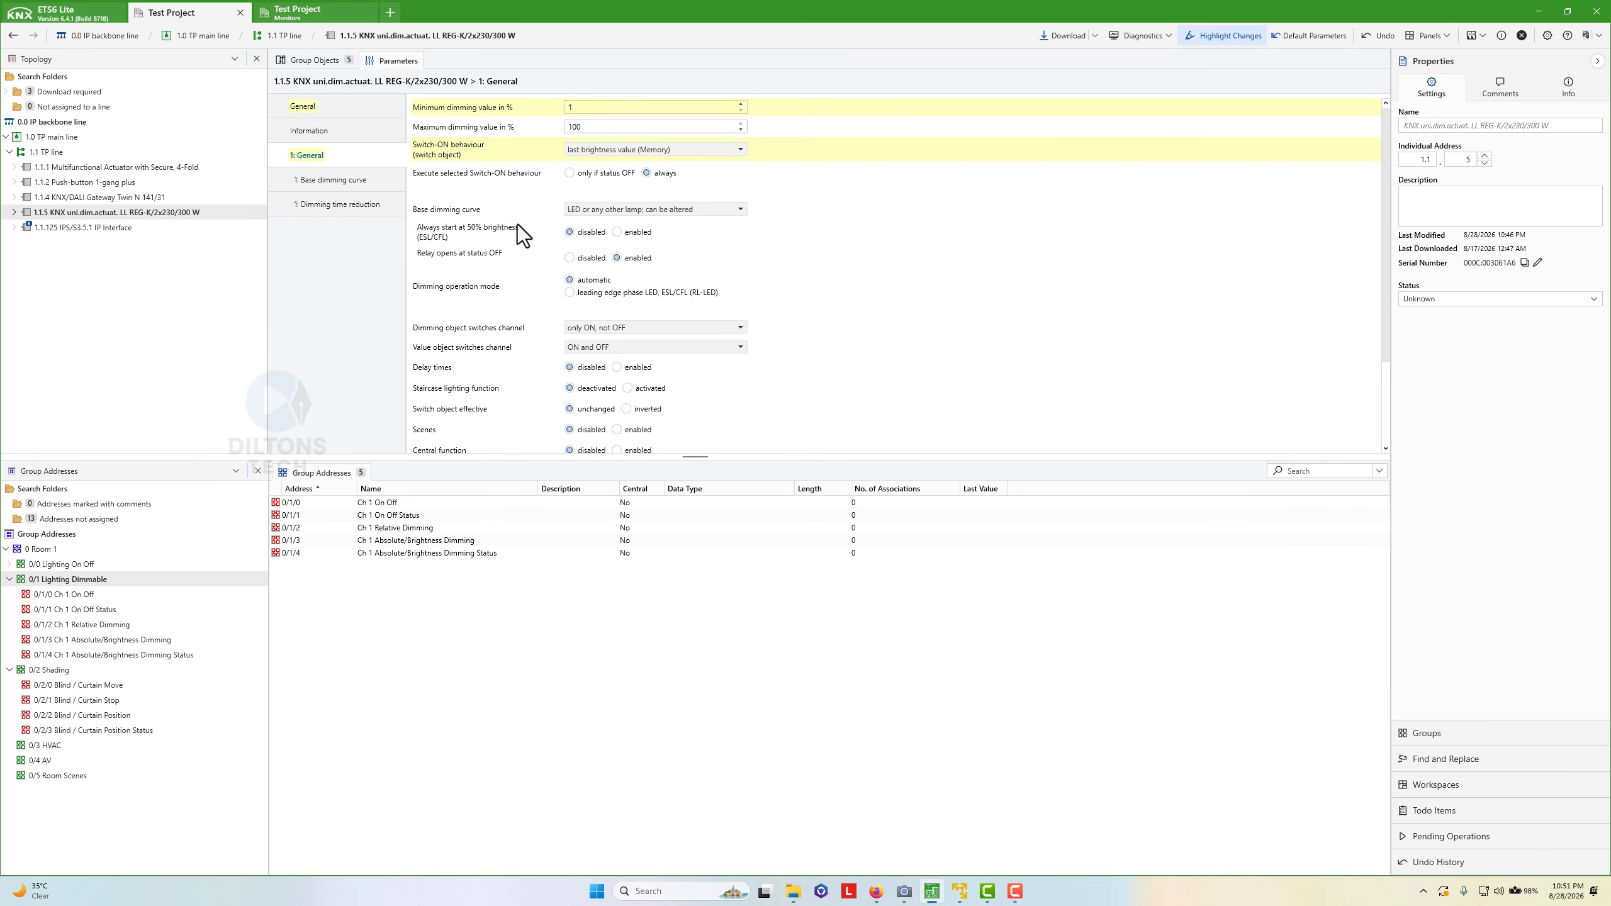
left_click(658, 209)
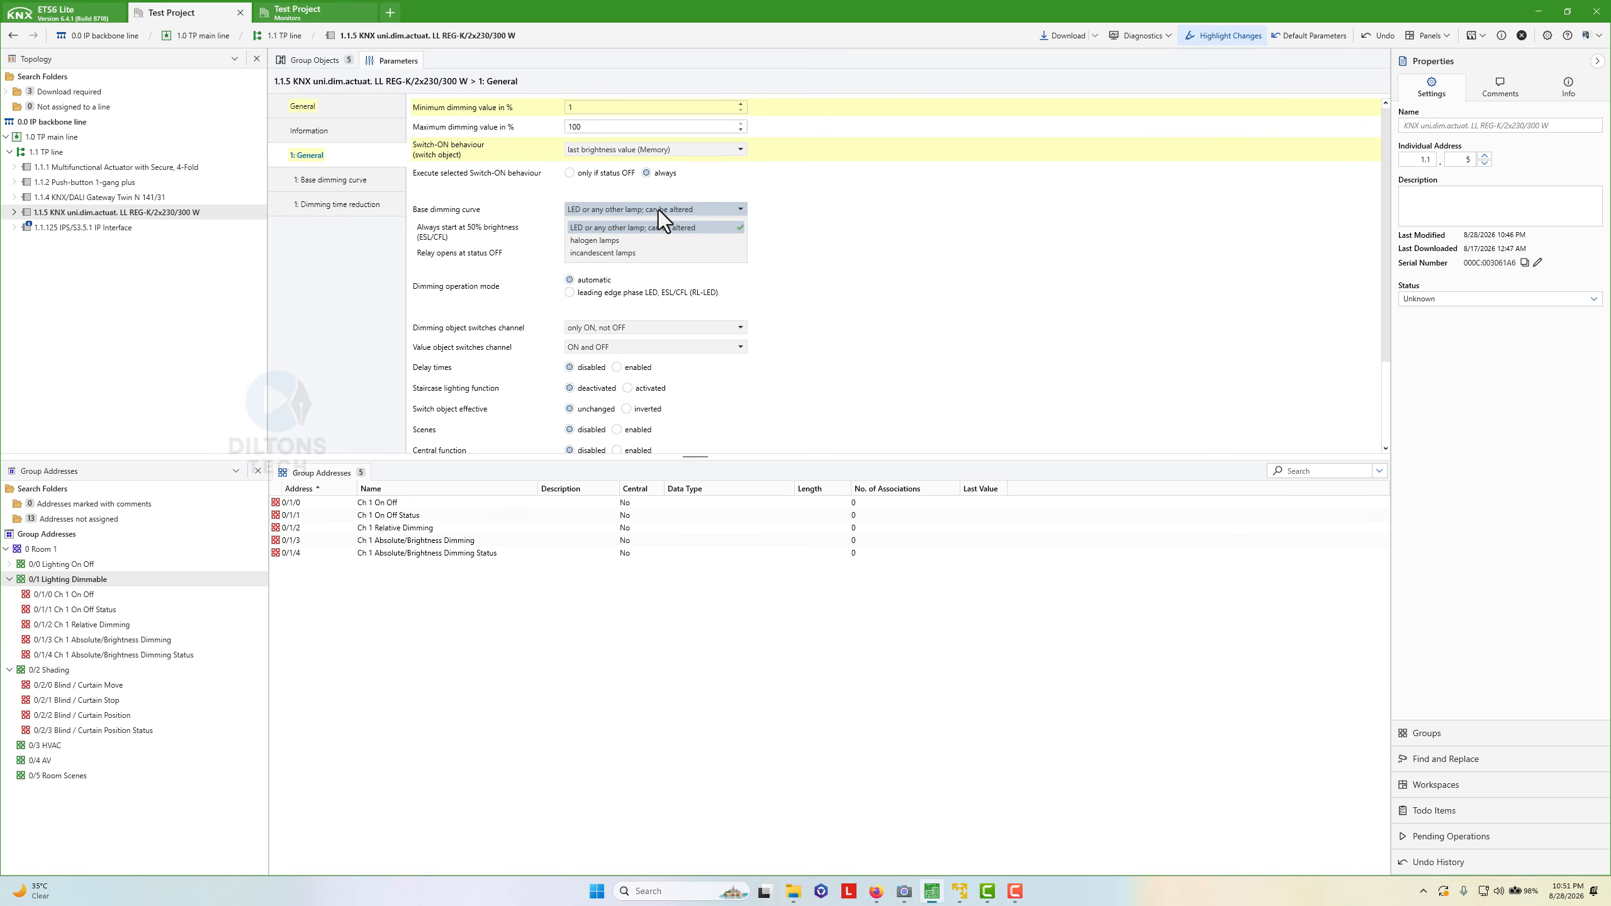
left_click(958, 247)
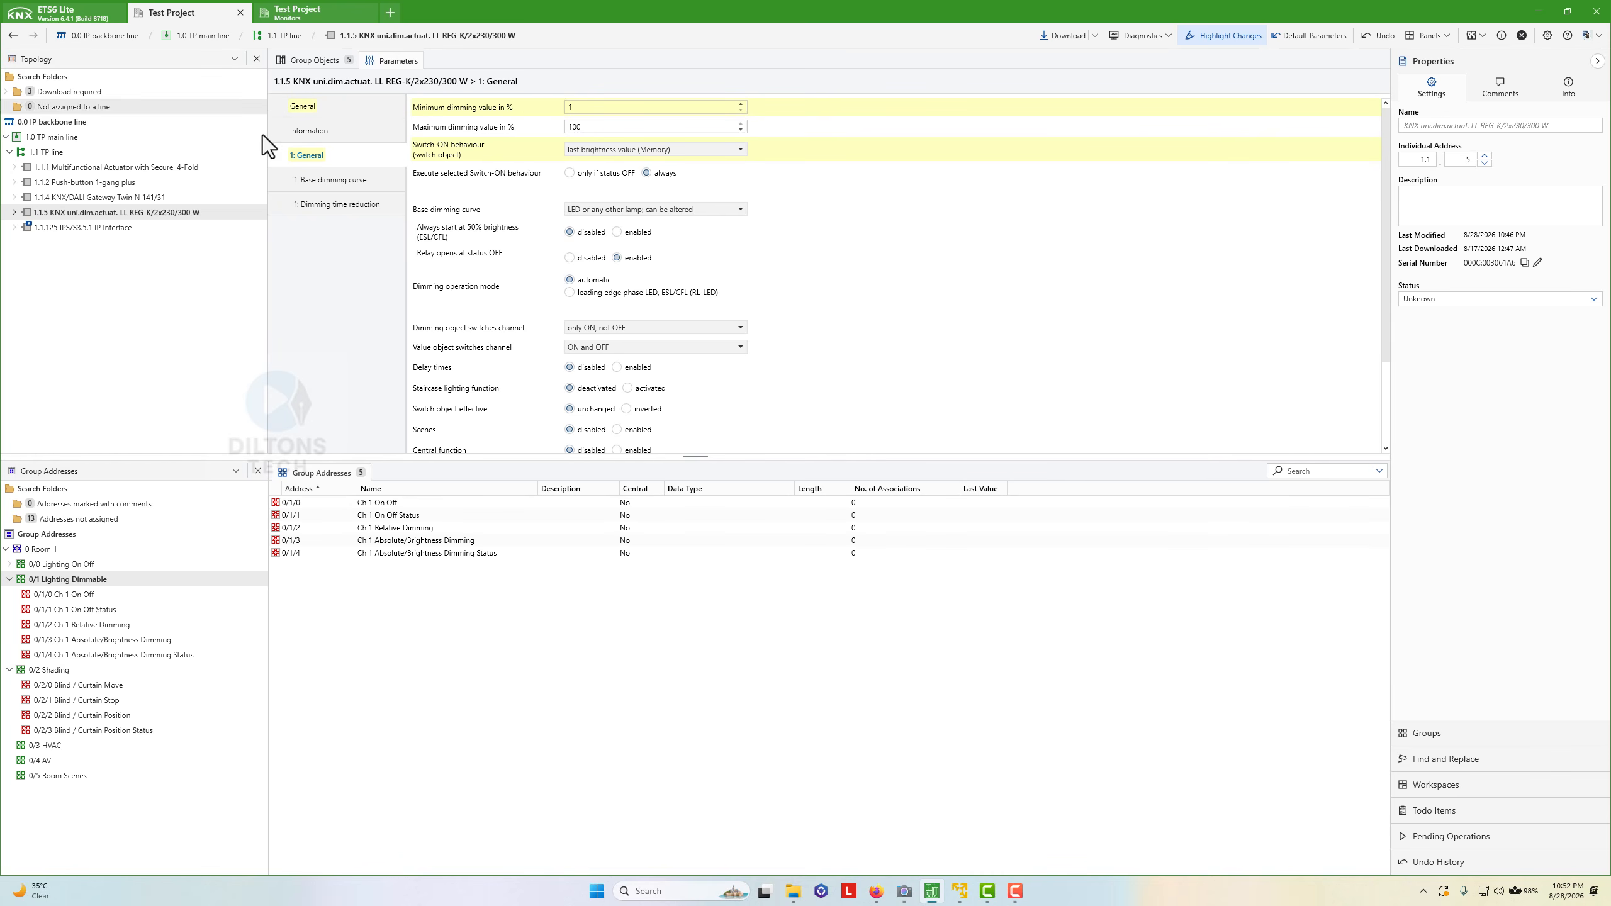
left_click(330, 182)
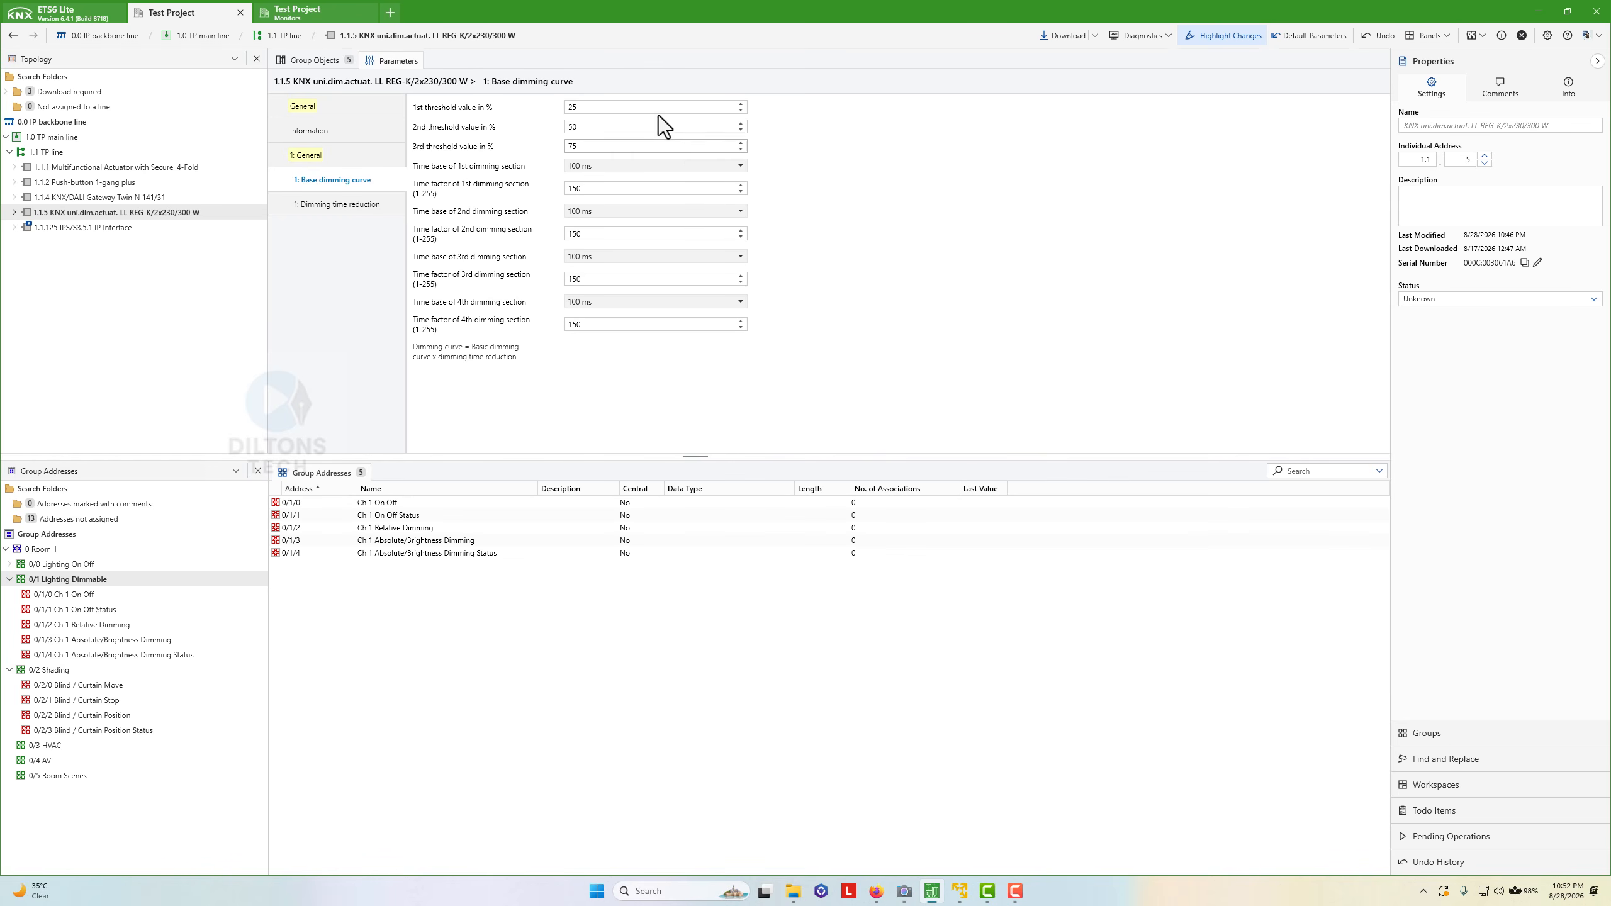
left_click(323, 205)
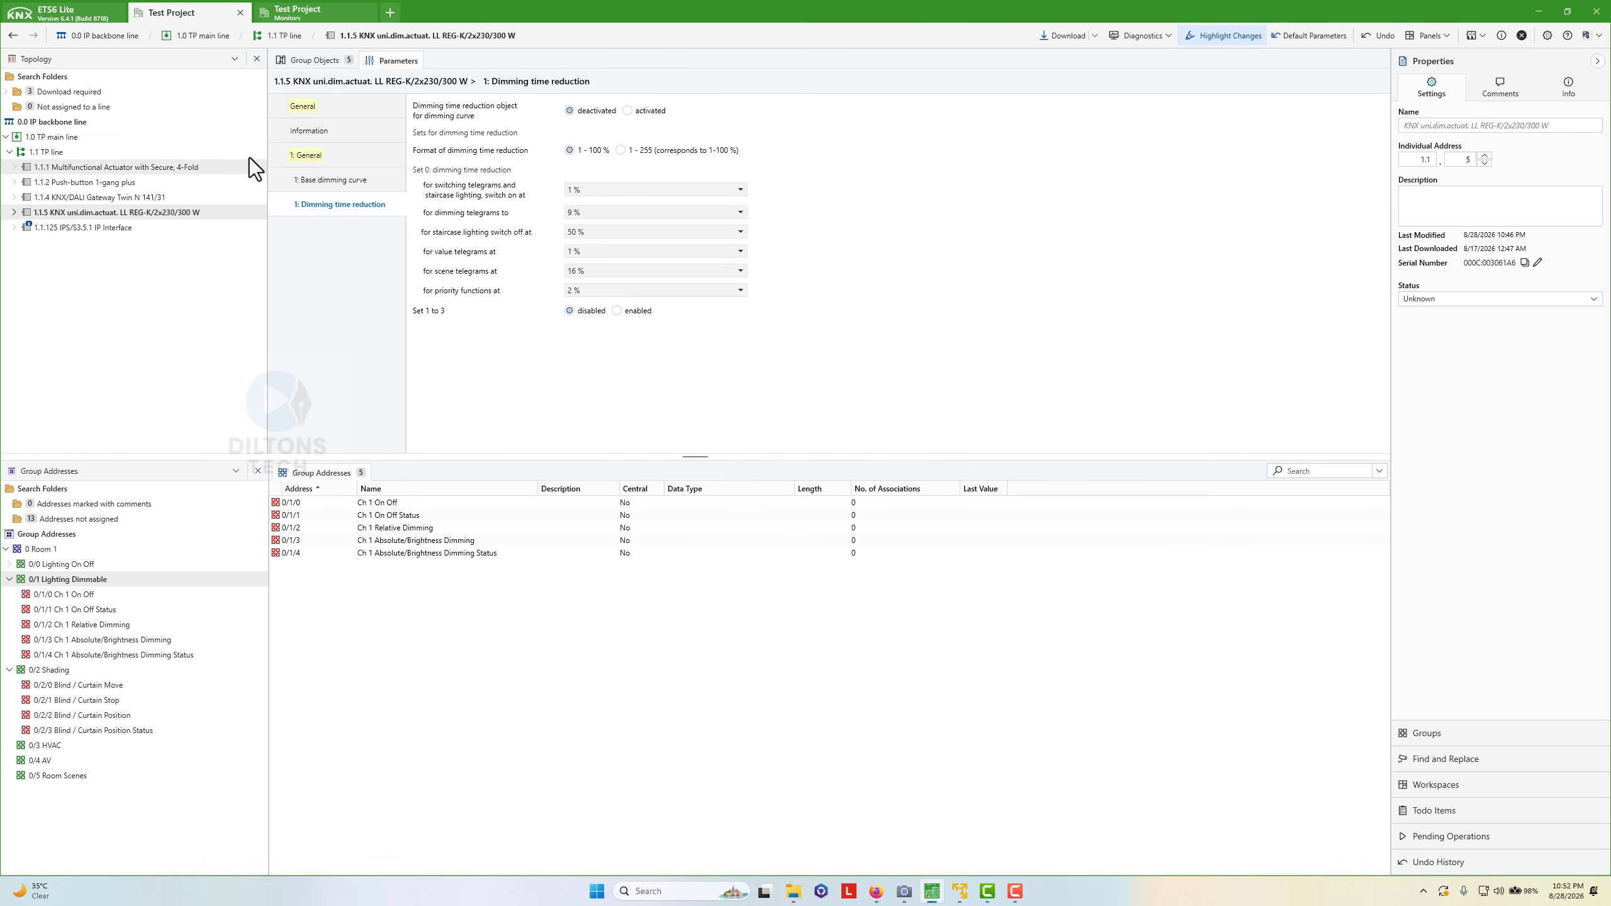
left_click(298, 153)
left_click(301, 107)
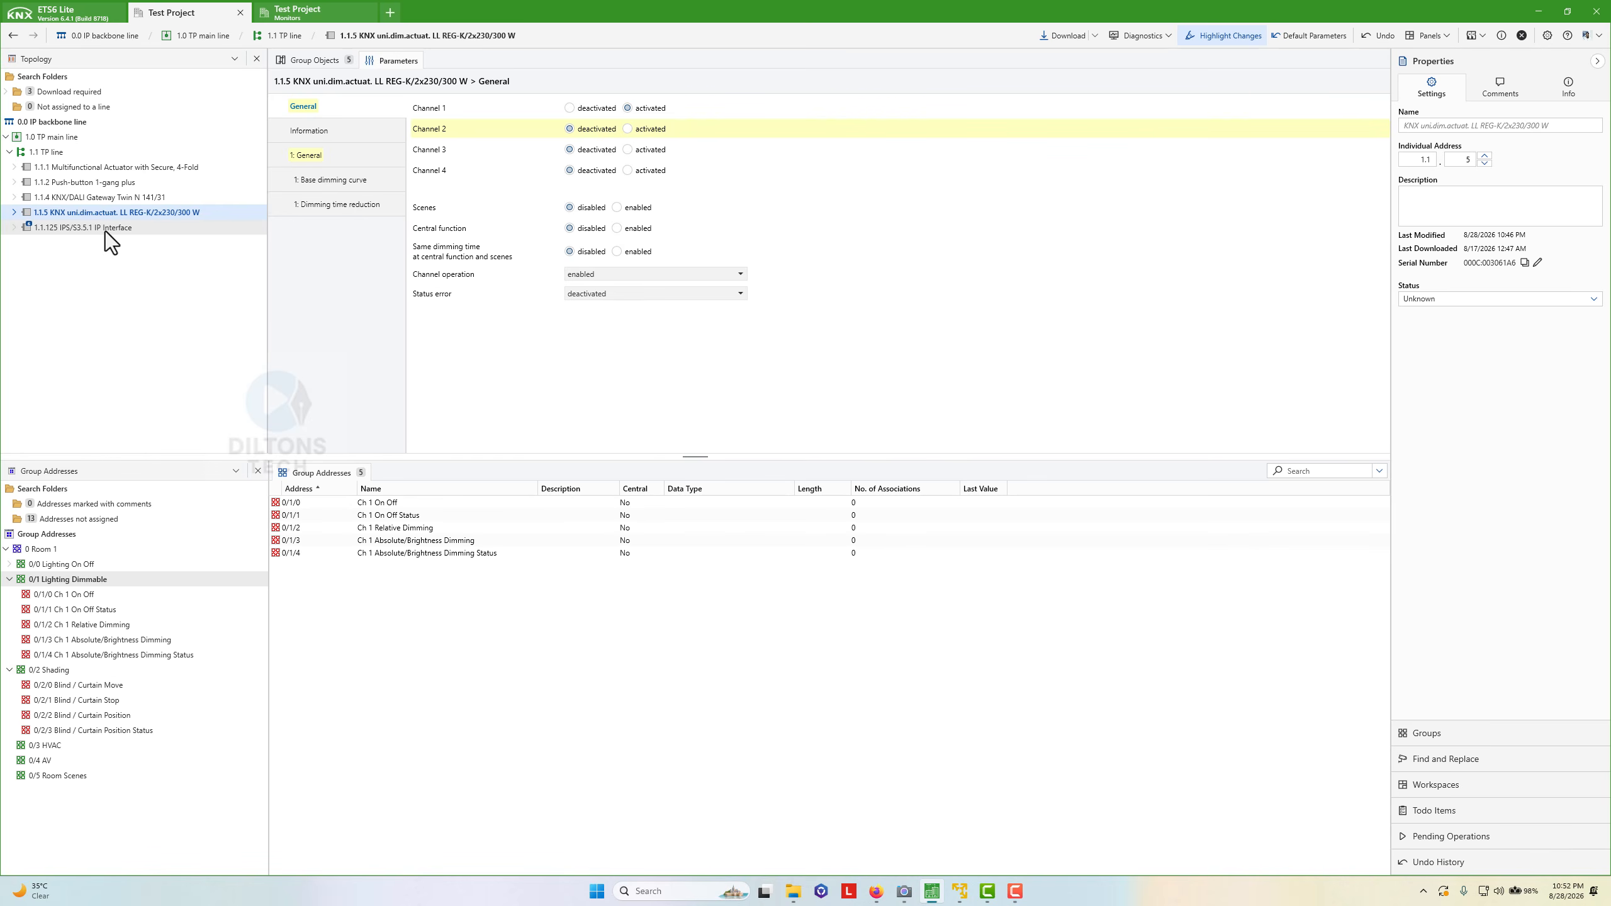
- Link the actuator's Switch object to 0/1/0 Ch 1 On Off and its Dimming object to 0/1/2 Ch 1 Relative Dimming
left_click(307, 65)
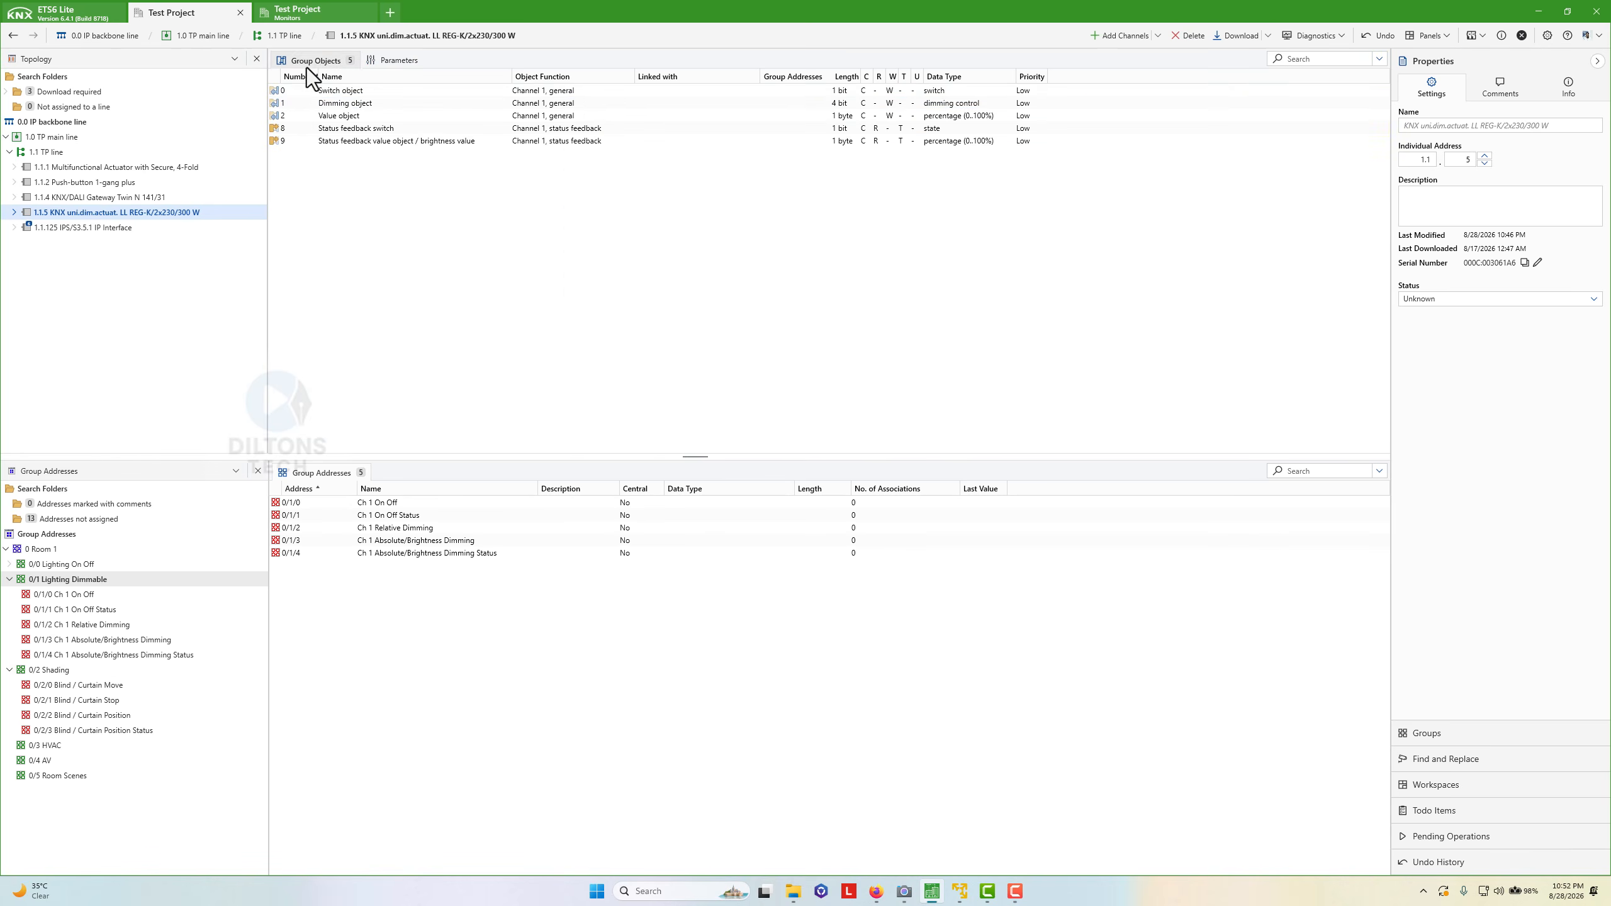
left_click_drag(408, 93, 433, 511)
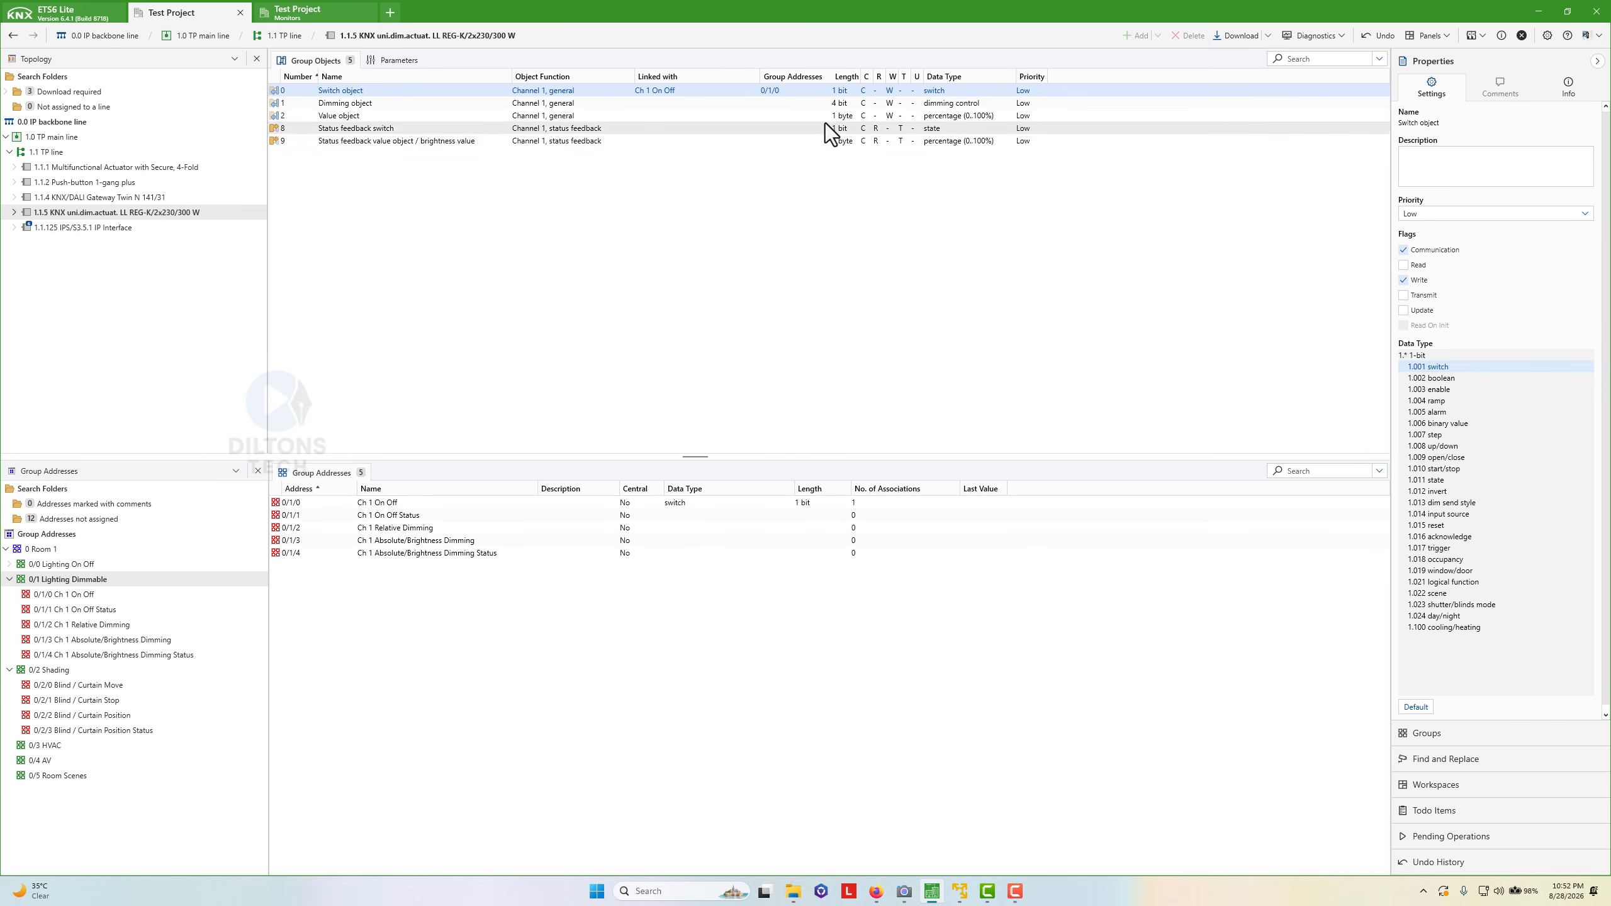
left_click(655, 106)
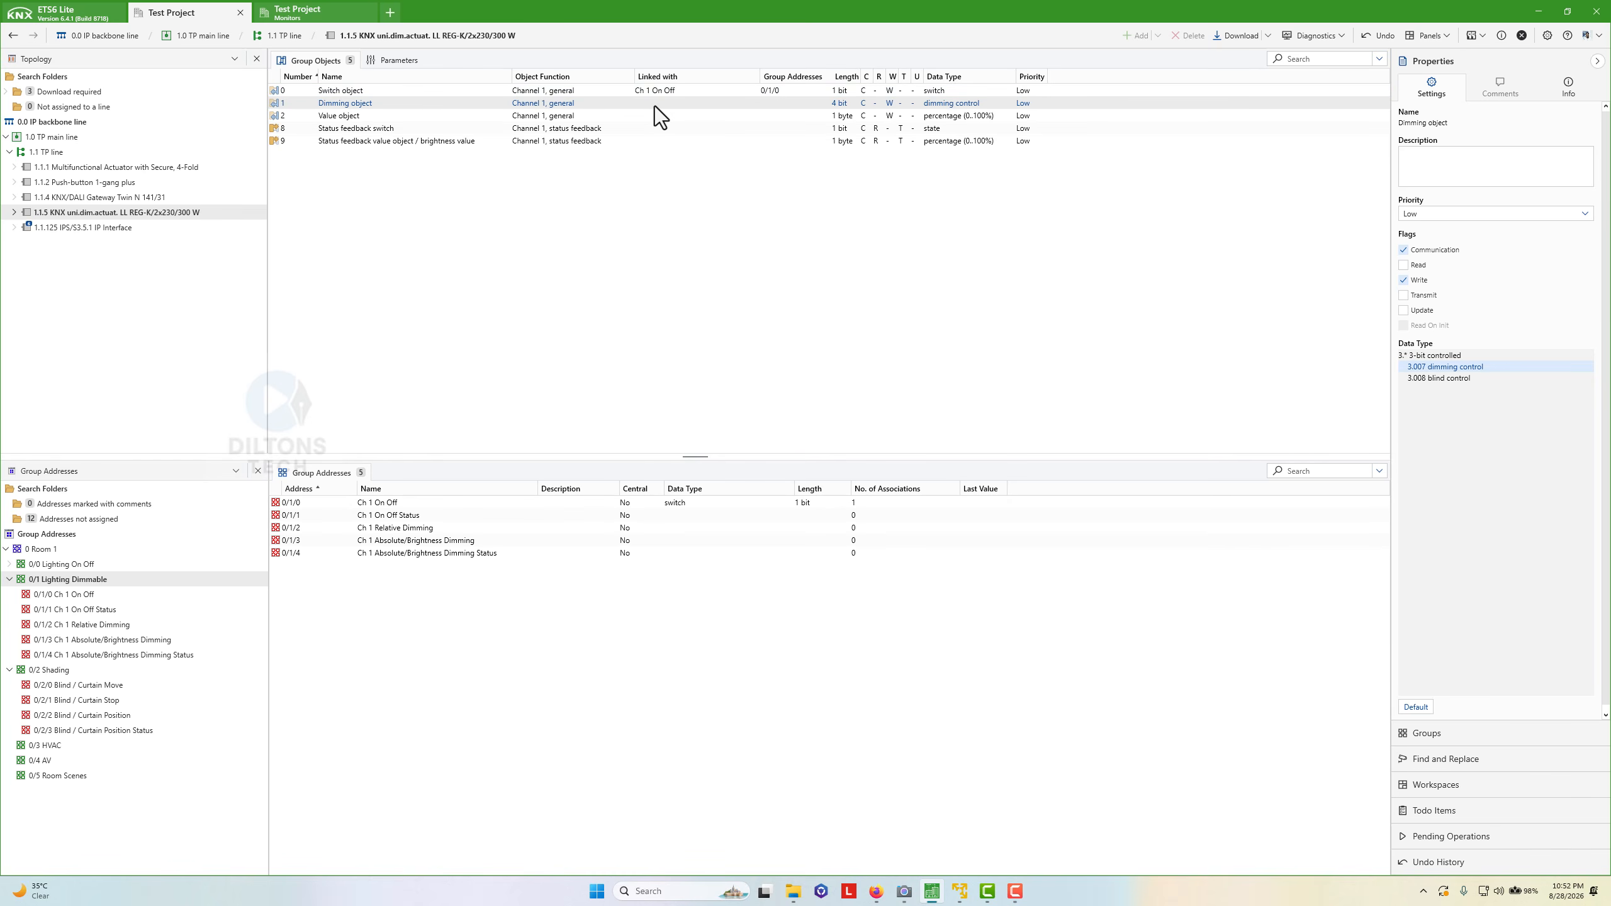
left_click(904, 891)
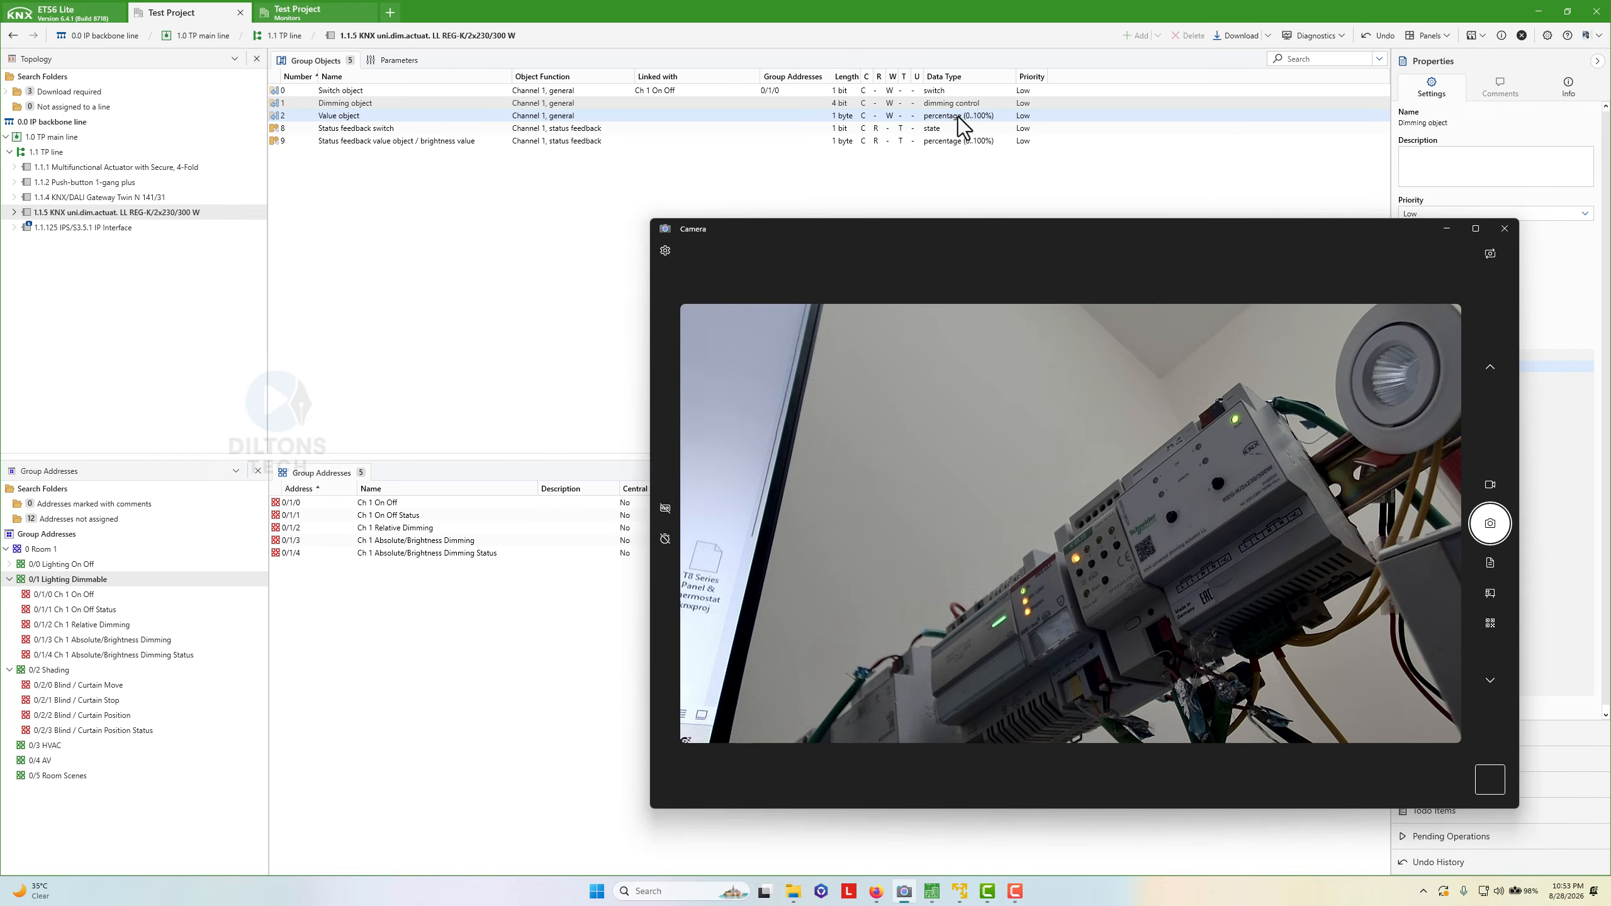
left_click(493, 193)
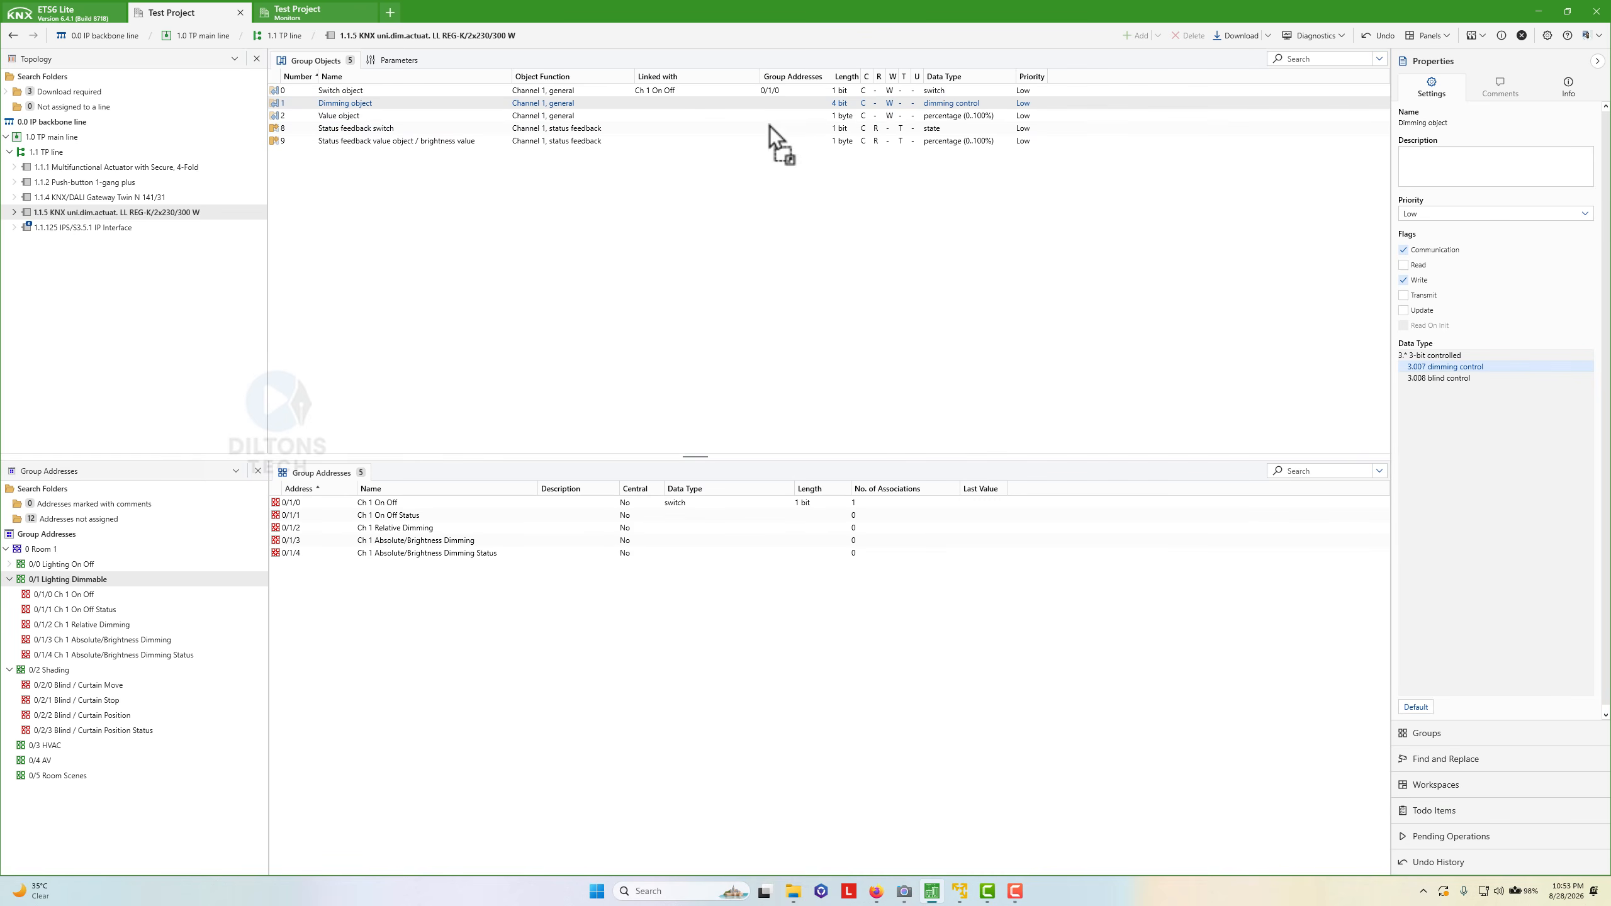
left_click_drag(770, 126, 603, 527)
- Link the Status feedback switch to 0/1/1, the Value object to 0/1/3 and the brightness status feedback object to 0/1/4
left_click(411, 129)
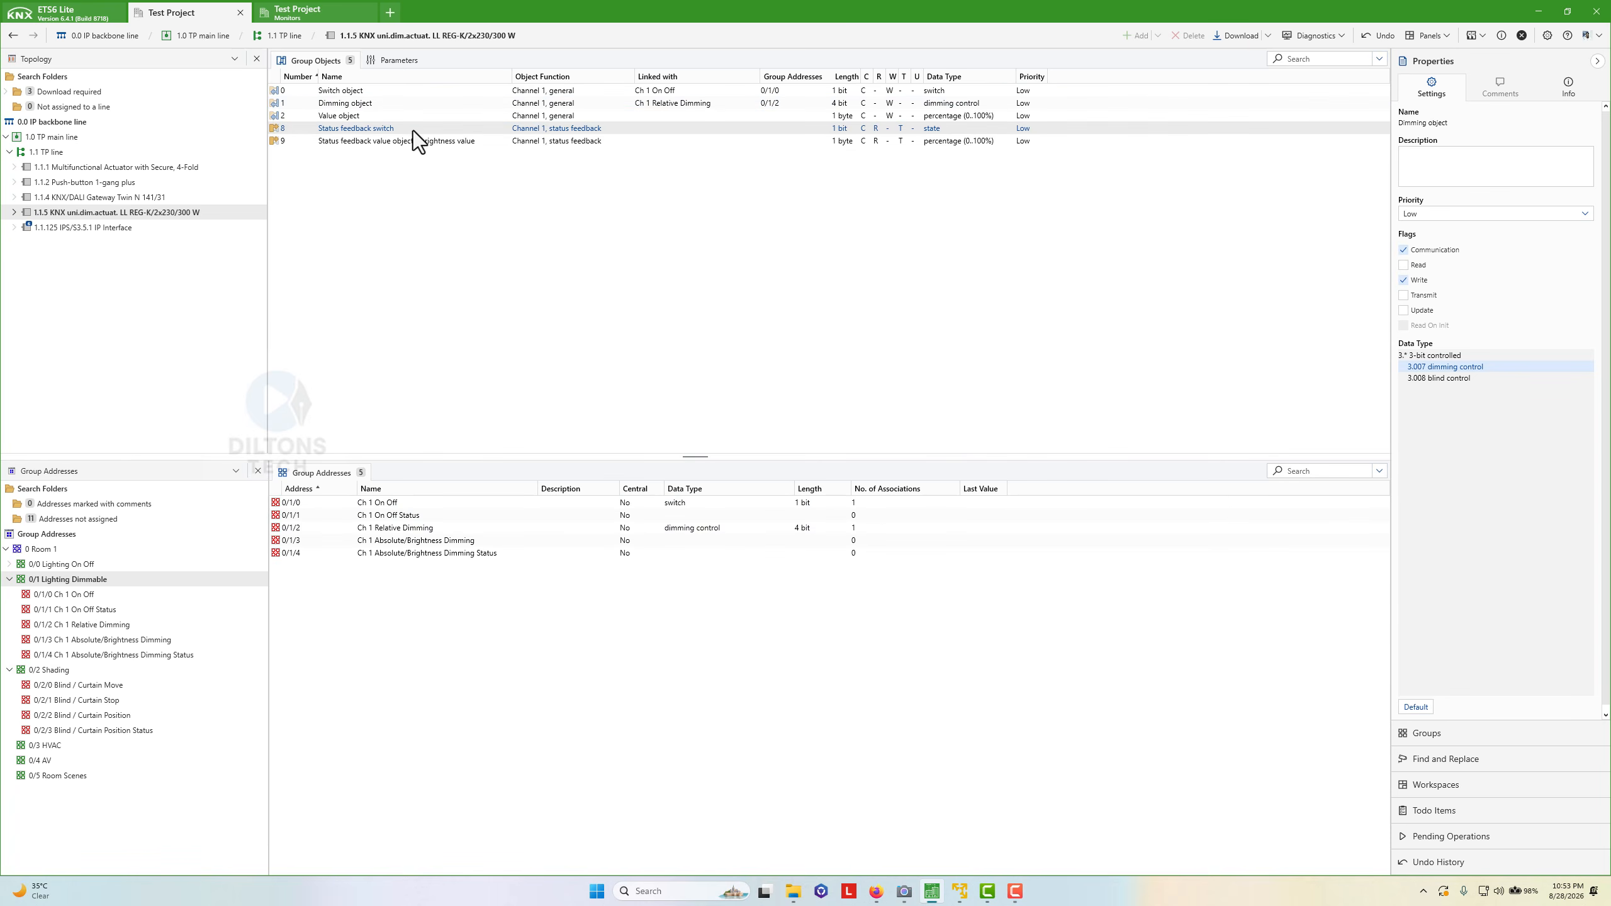
left_click_drag(413, 131, 506, 522)
left_click(461, 119)
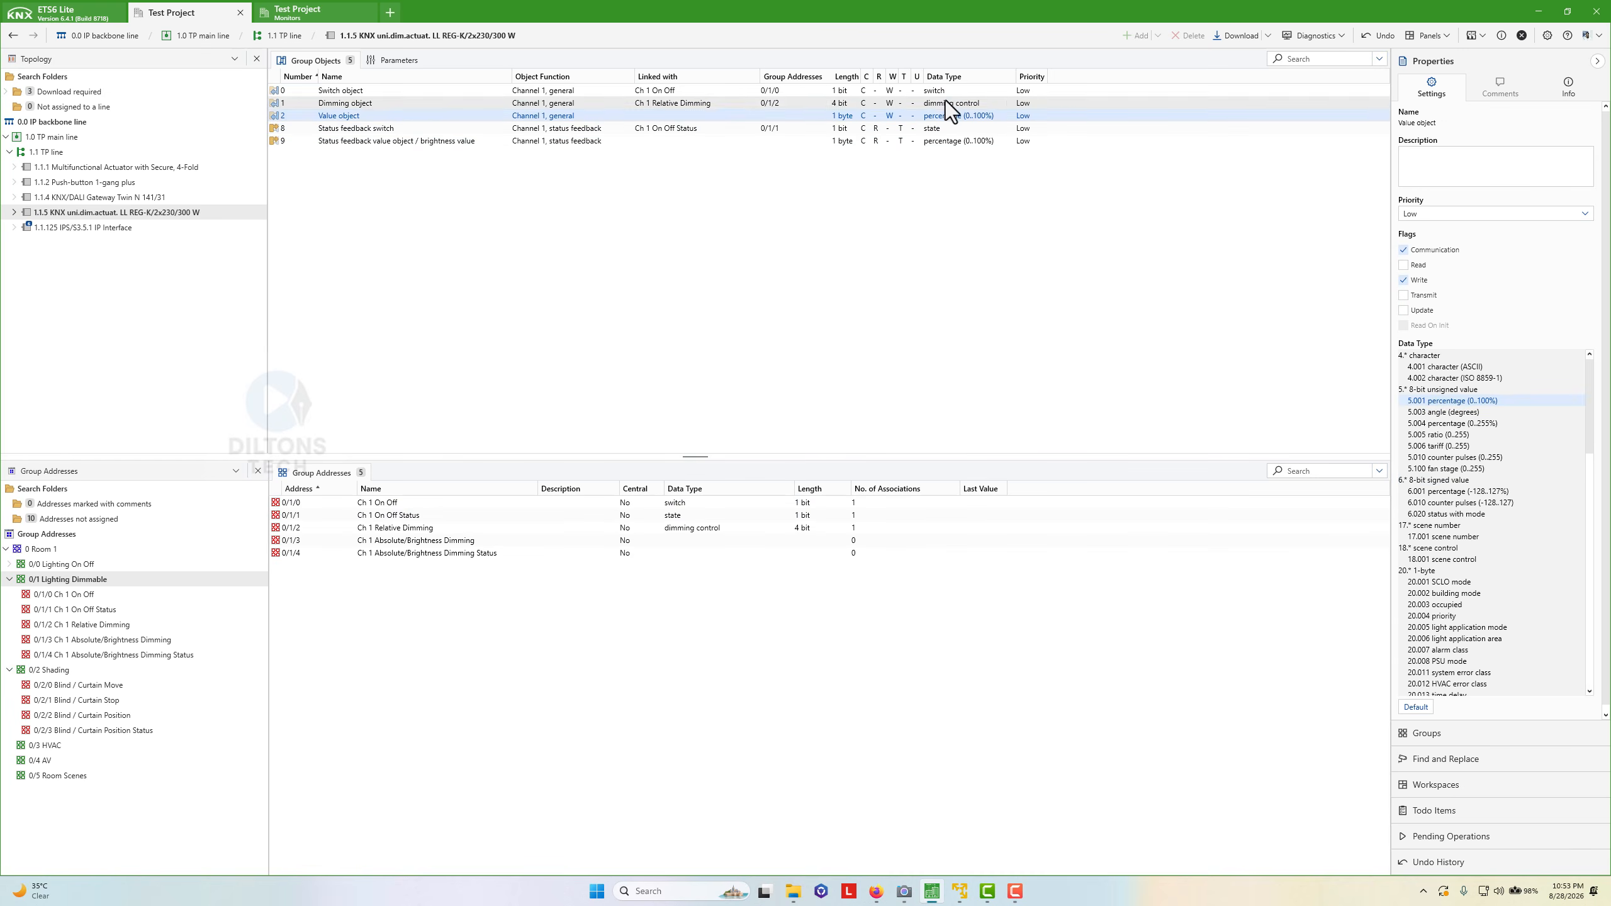
left_click_drag(707, 119, 682, 543)
left_click_drag(613, 141, 691, 551)
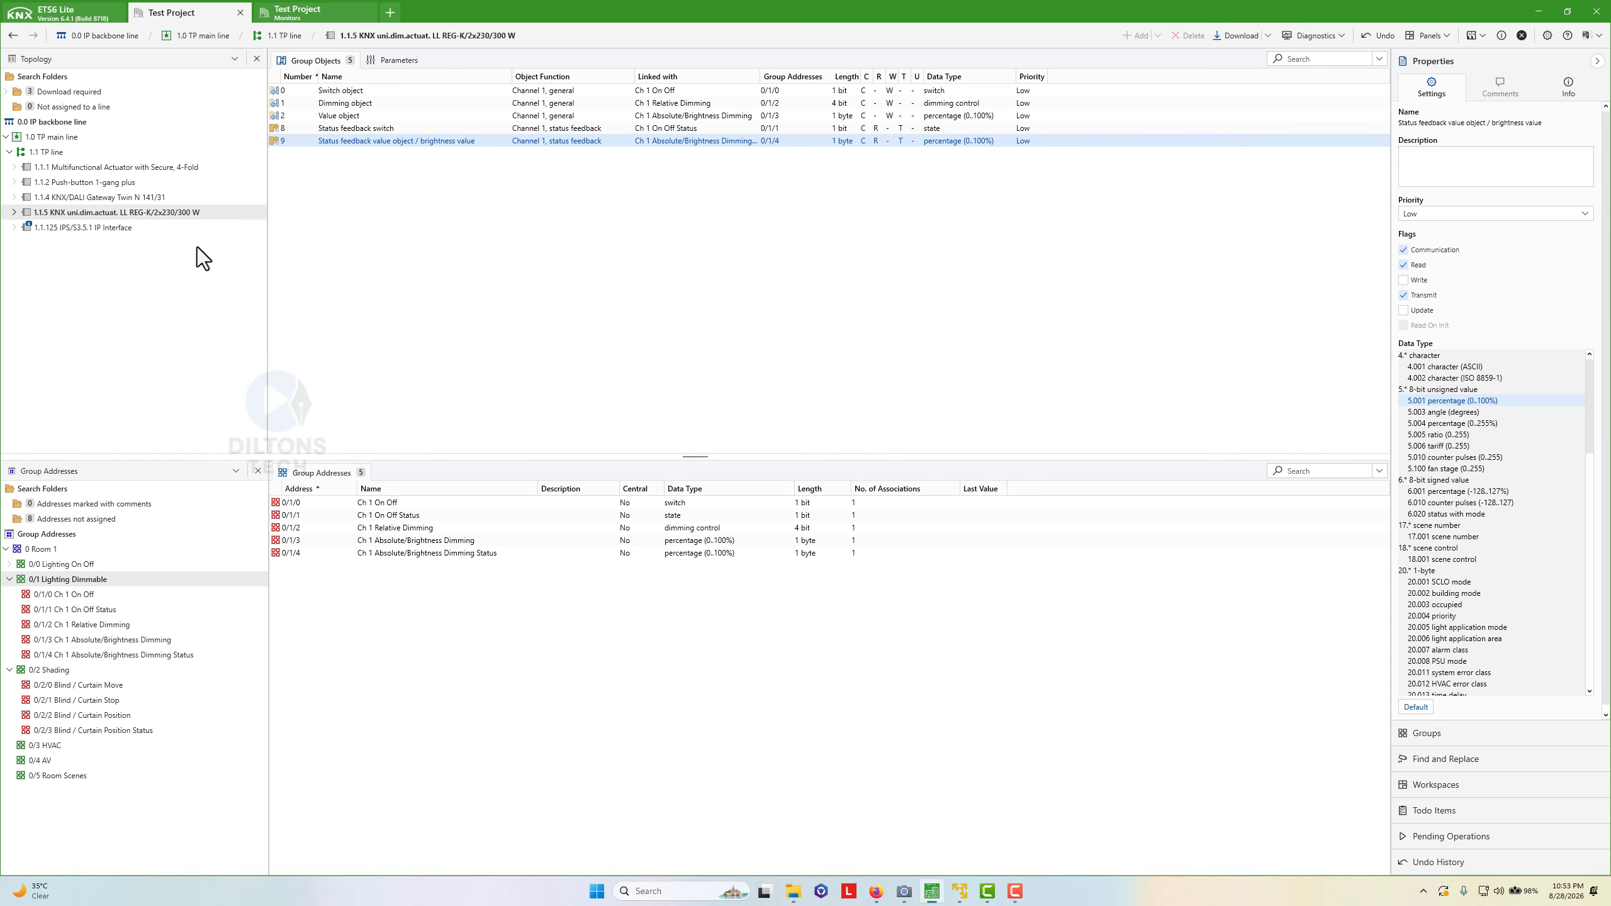
- Examine the channel function parameters of the 1.1.1 Multifunctional Actuator
left_click(124, 168)
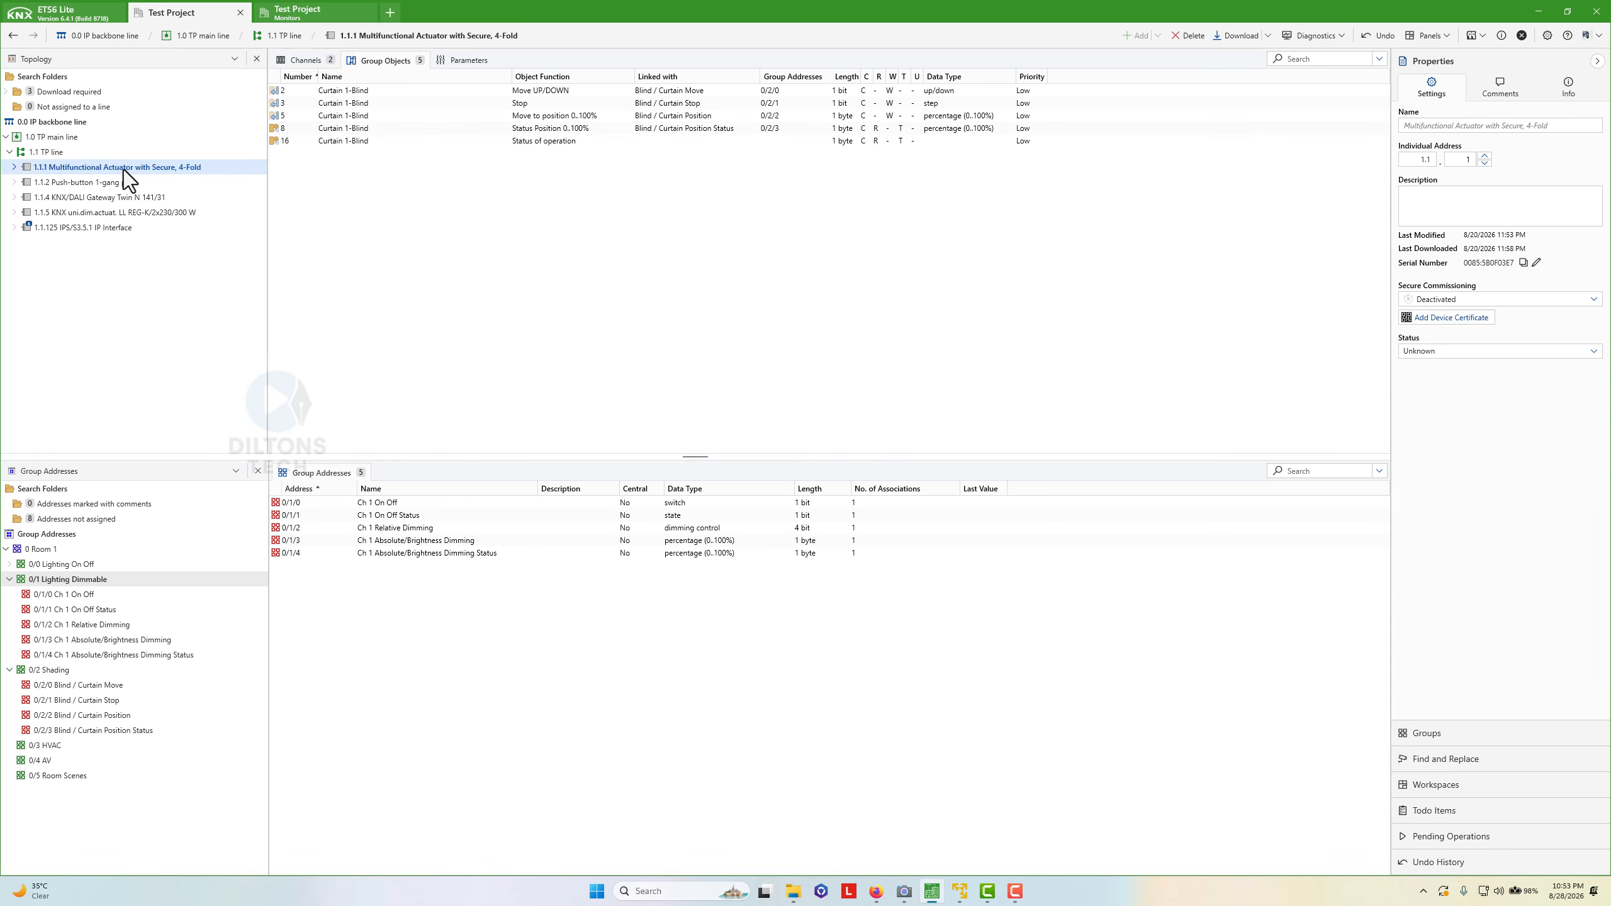
left_click(456, 62)
left_click(277, 155)
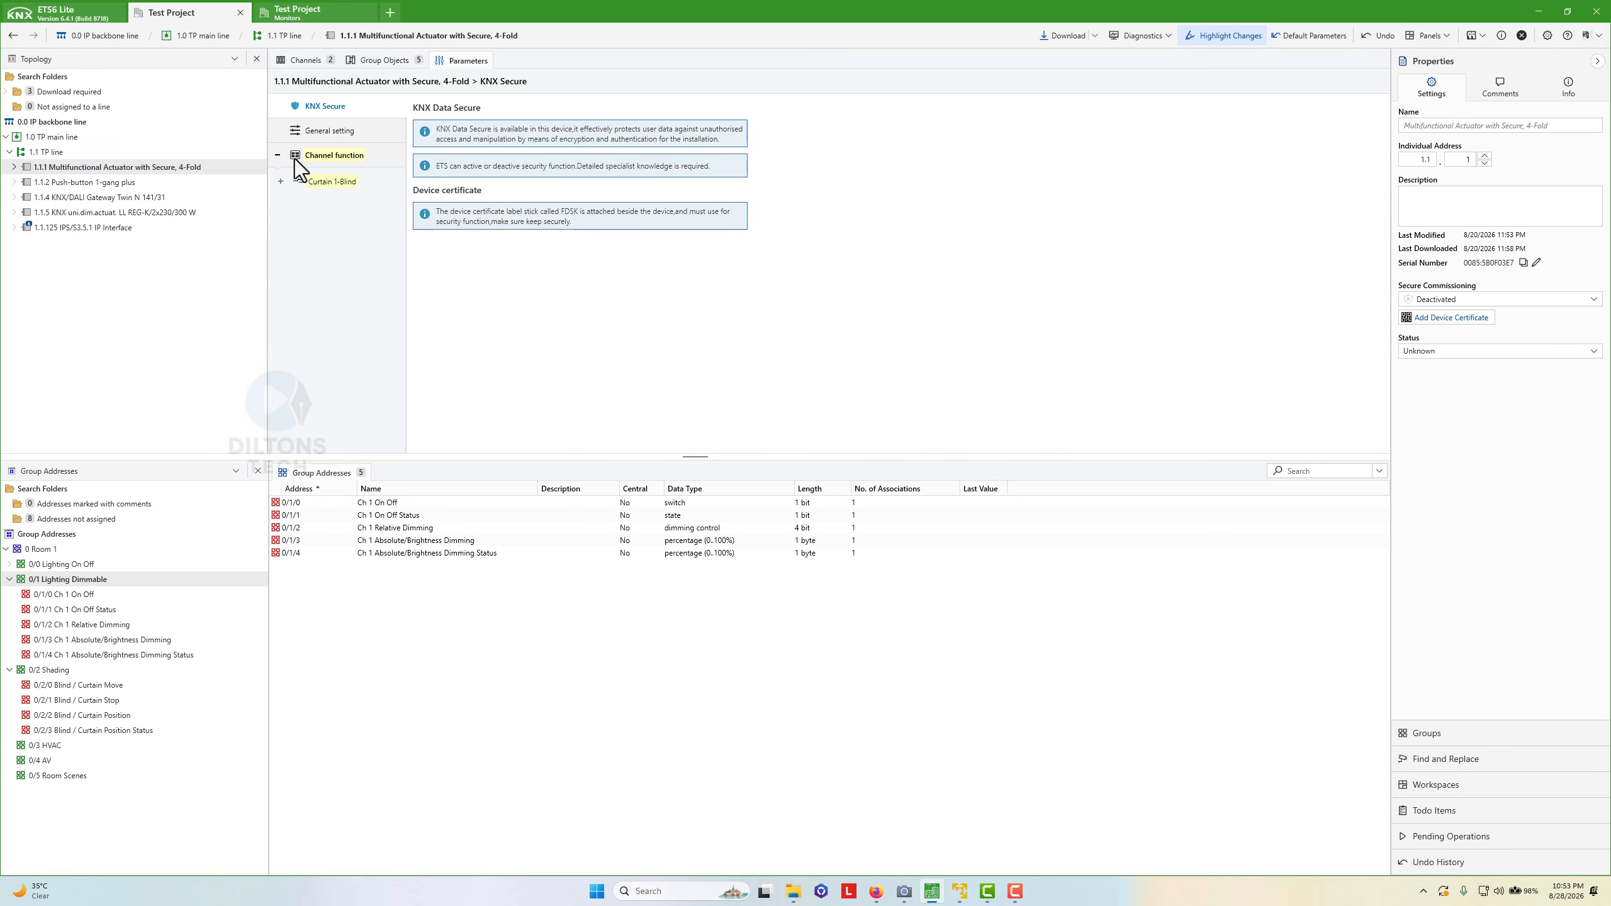
left_click(321, 155)
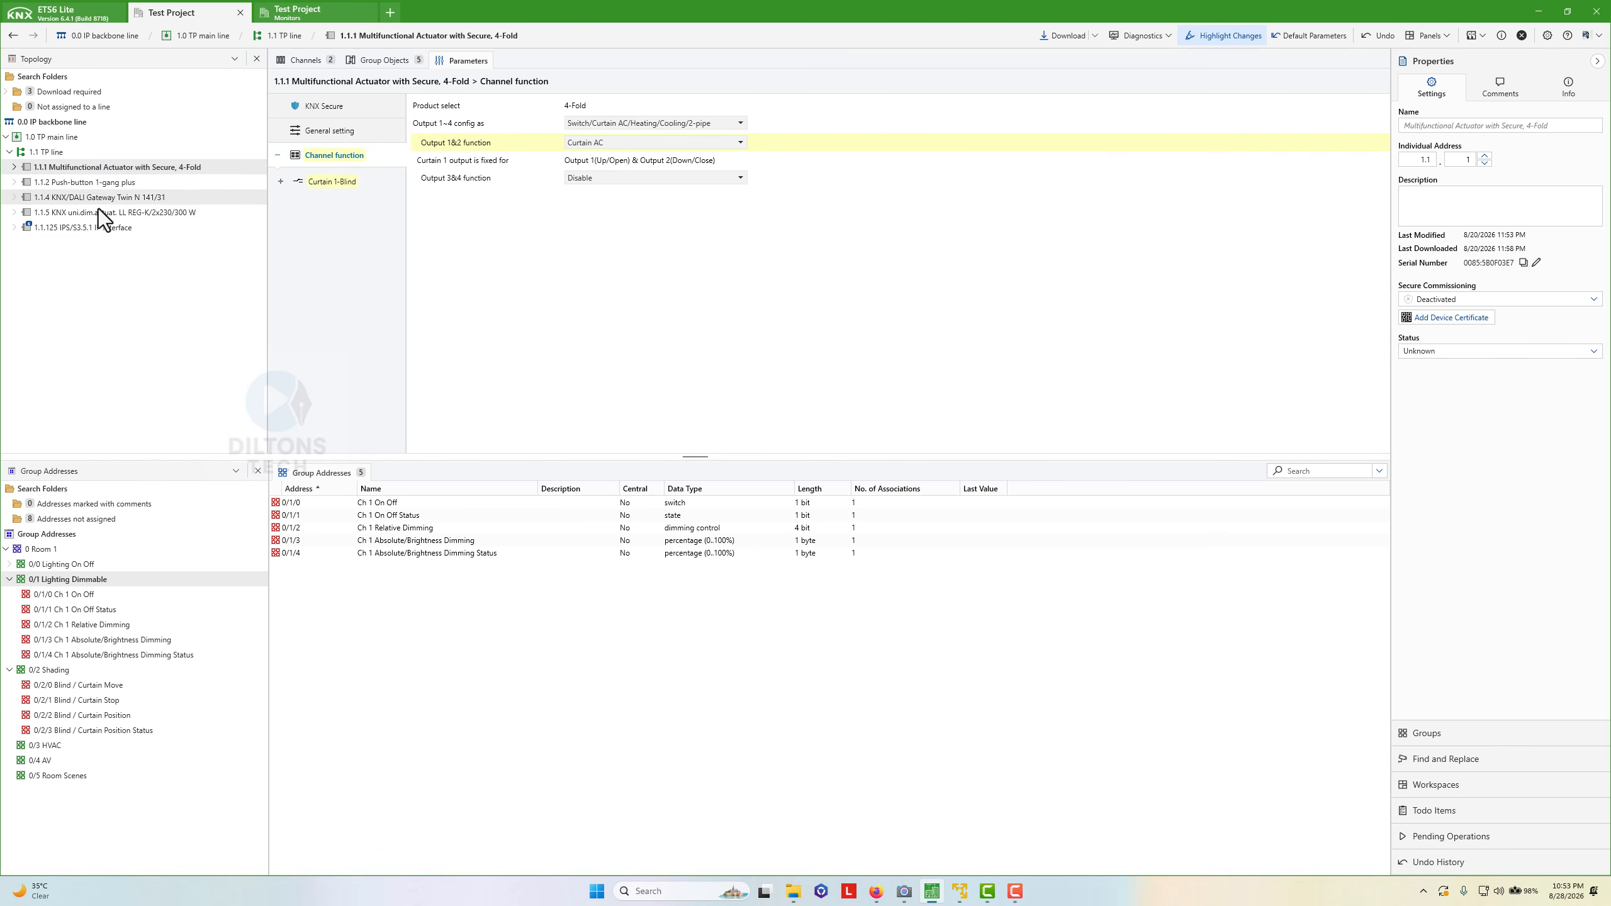
- Set the function of Push-button 1 on the 1.1.2 Push-button 1-gang plus to Dimming, keeping the dimming direction brighter and darker
left_click(99, 182)
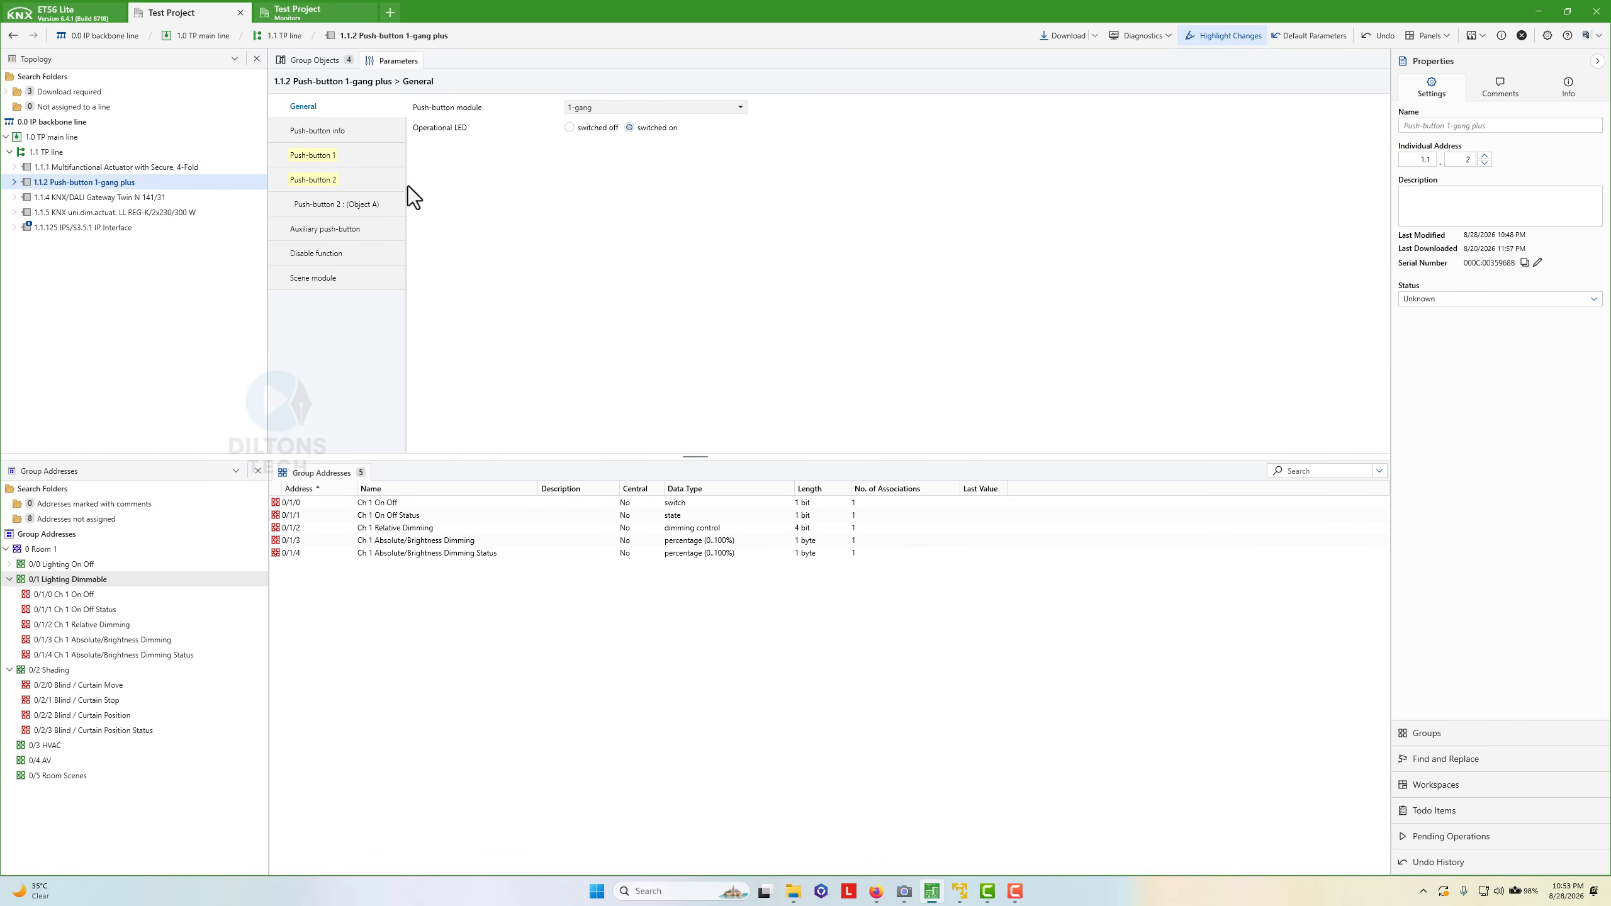
left_click(307, 158)
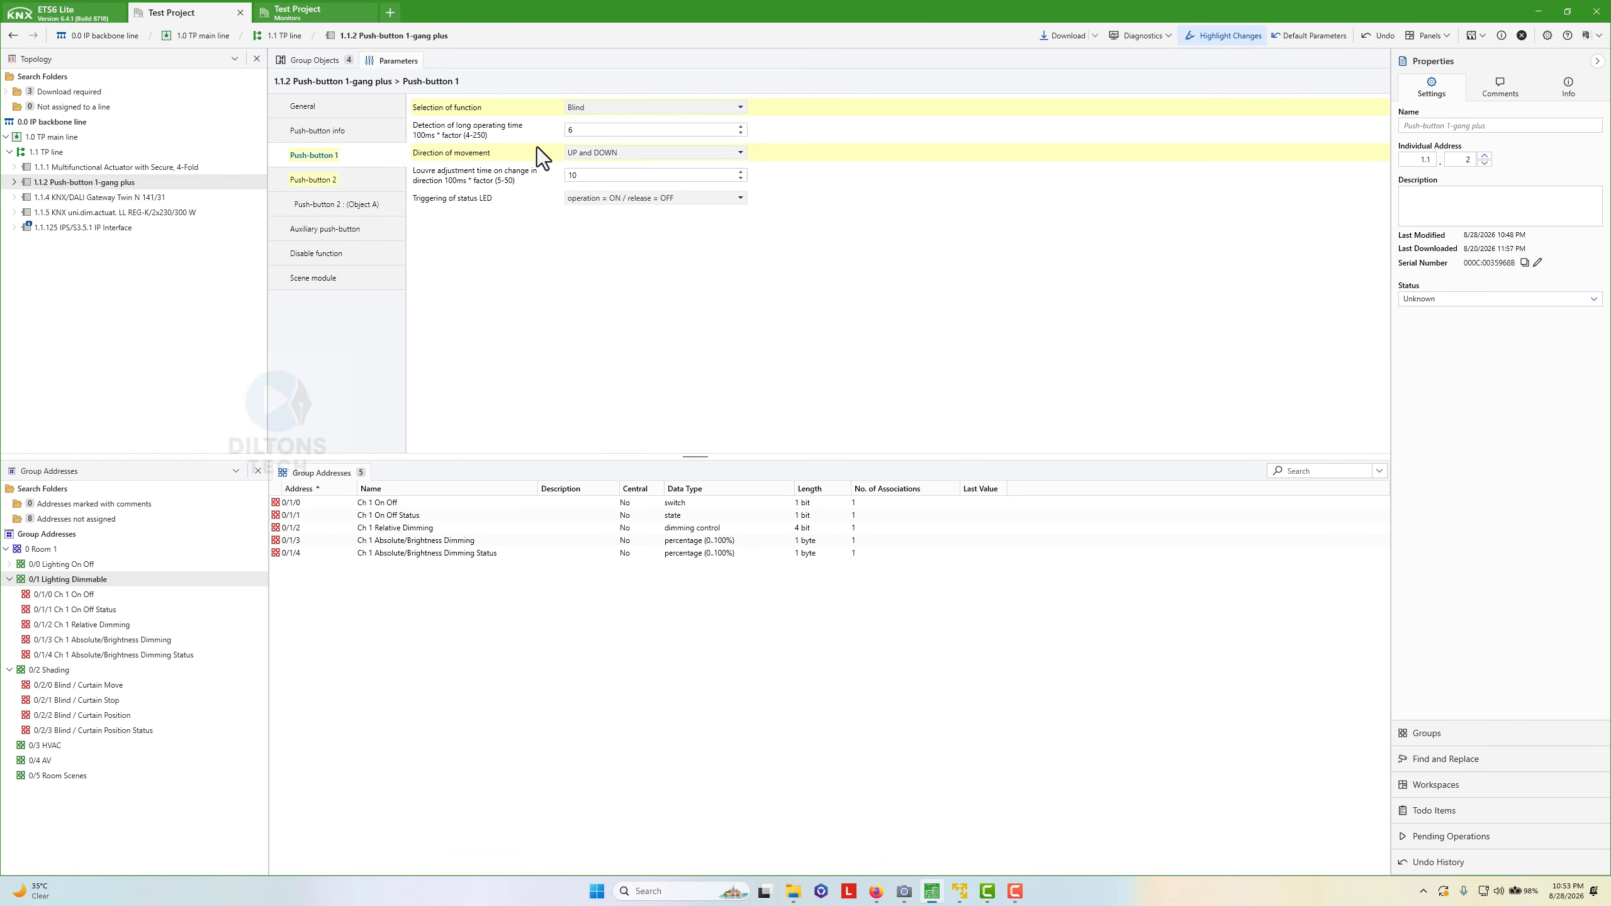
left_click(667, 109)
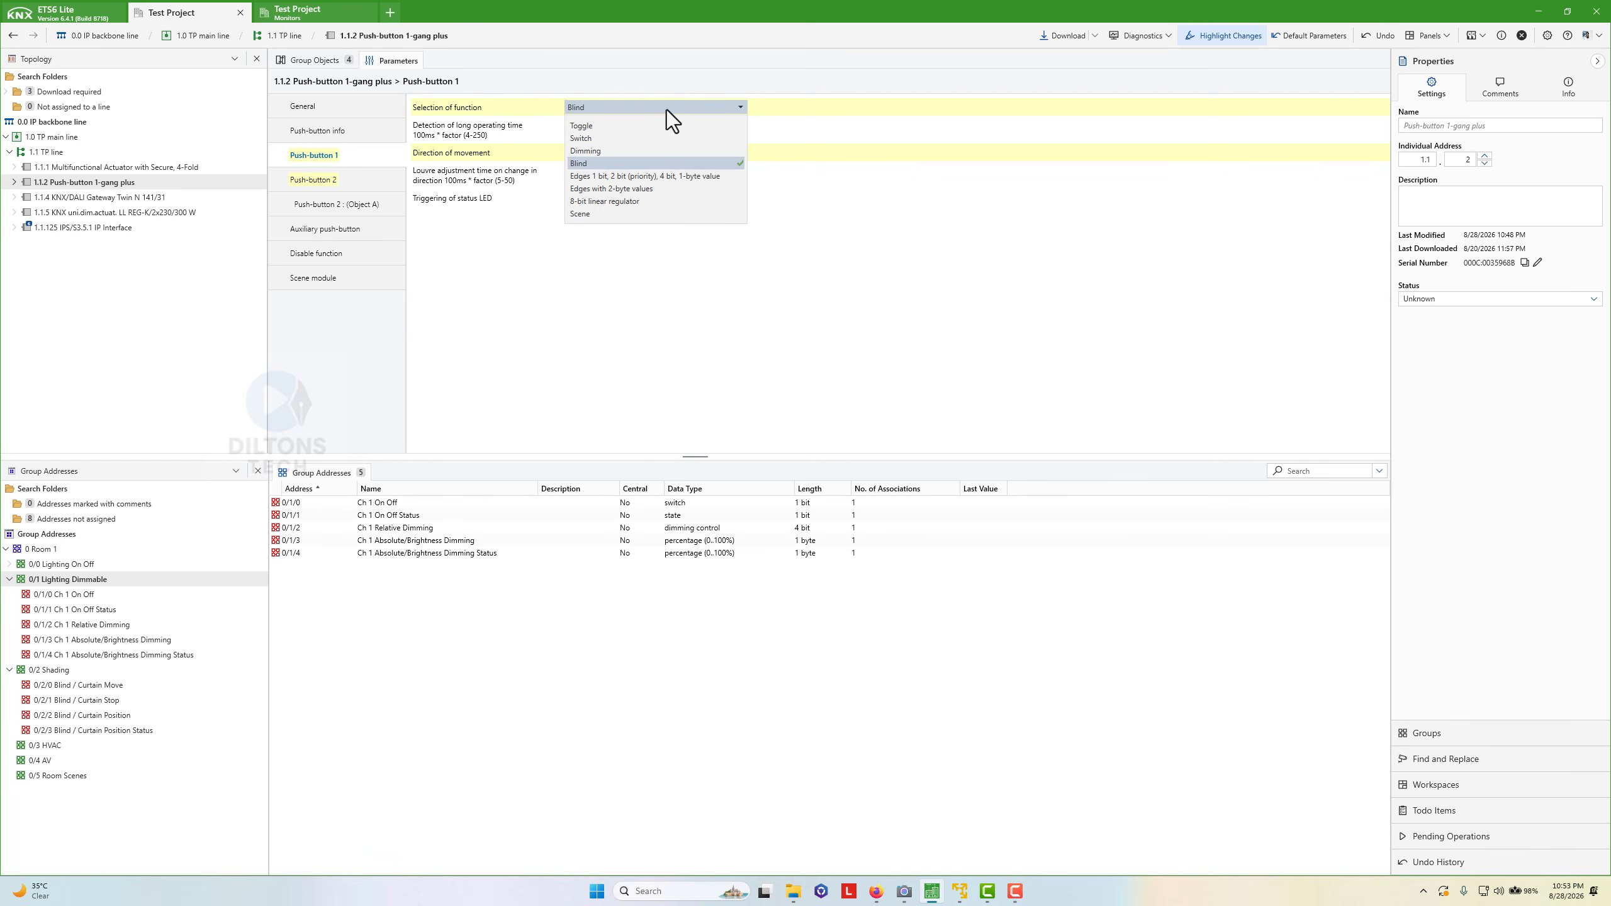
left_click(647, 153)
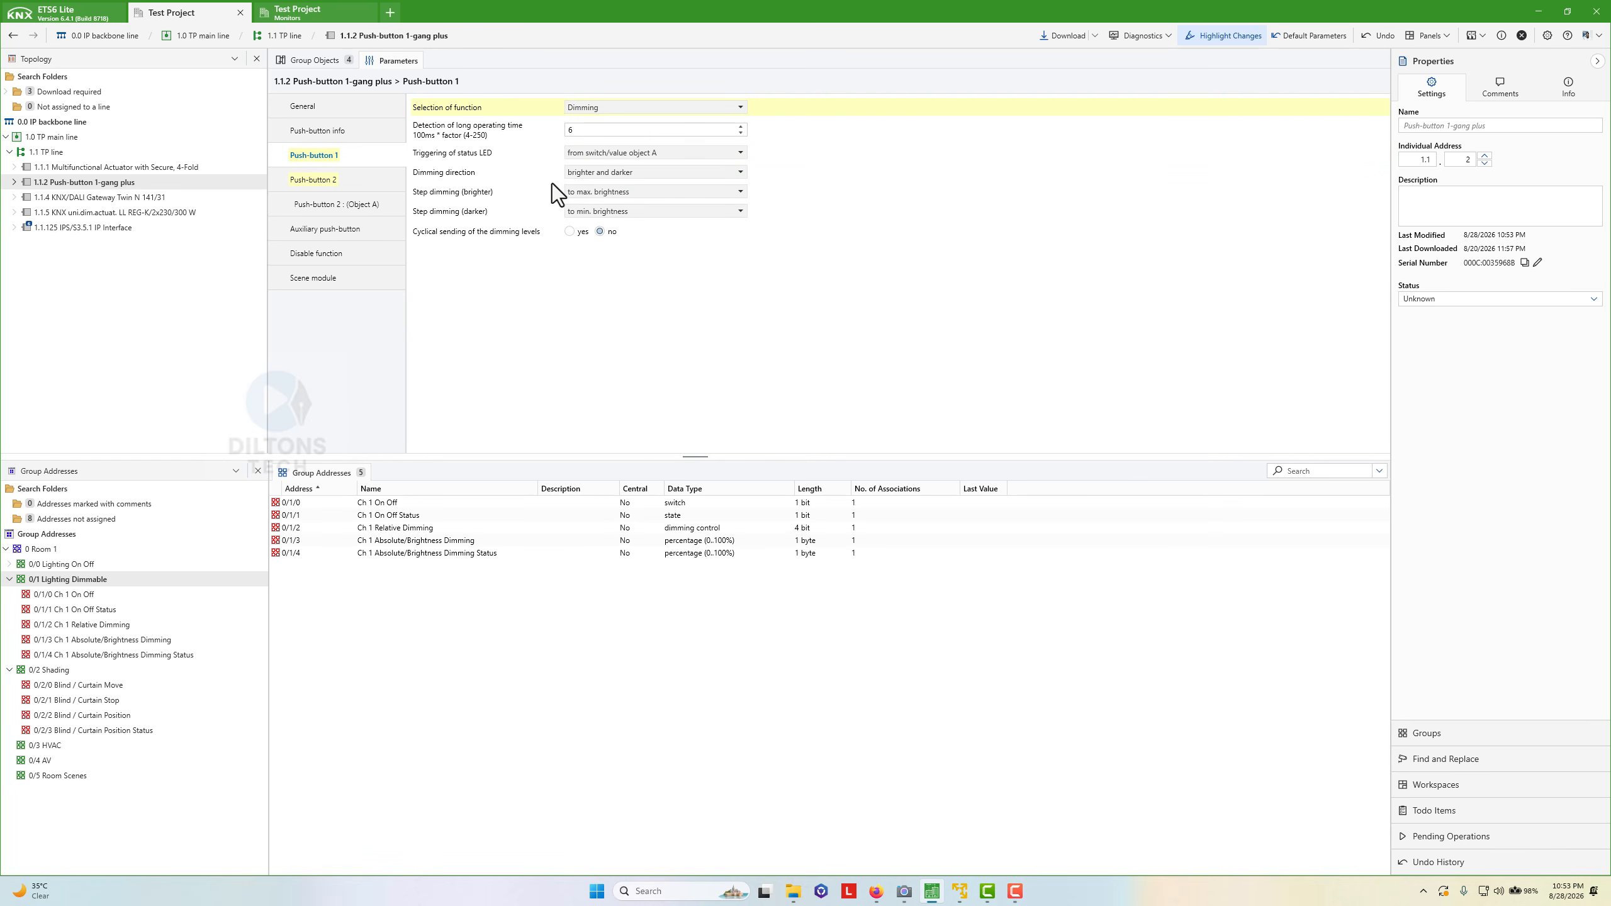
left_click(649, 172)
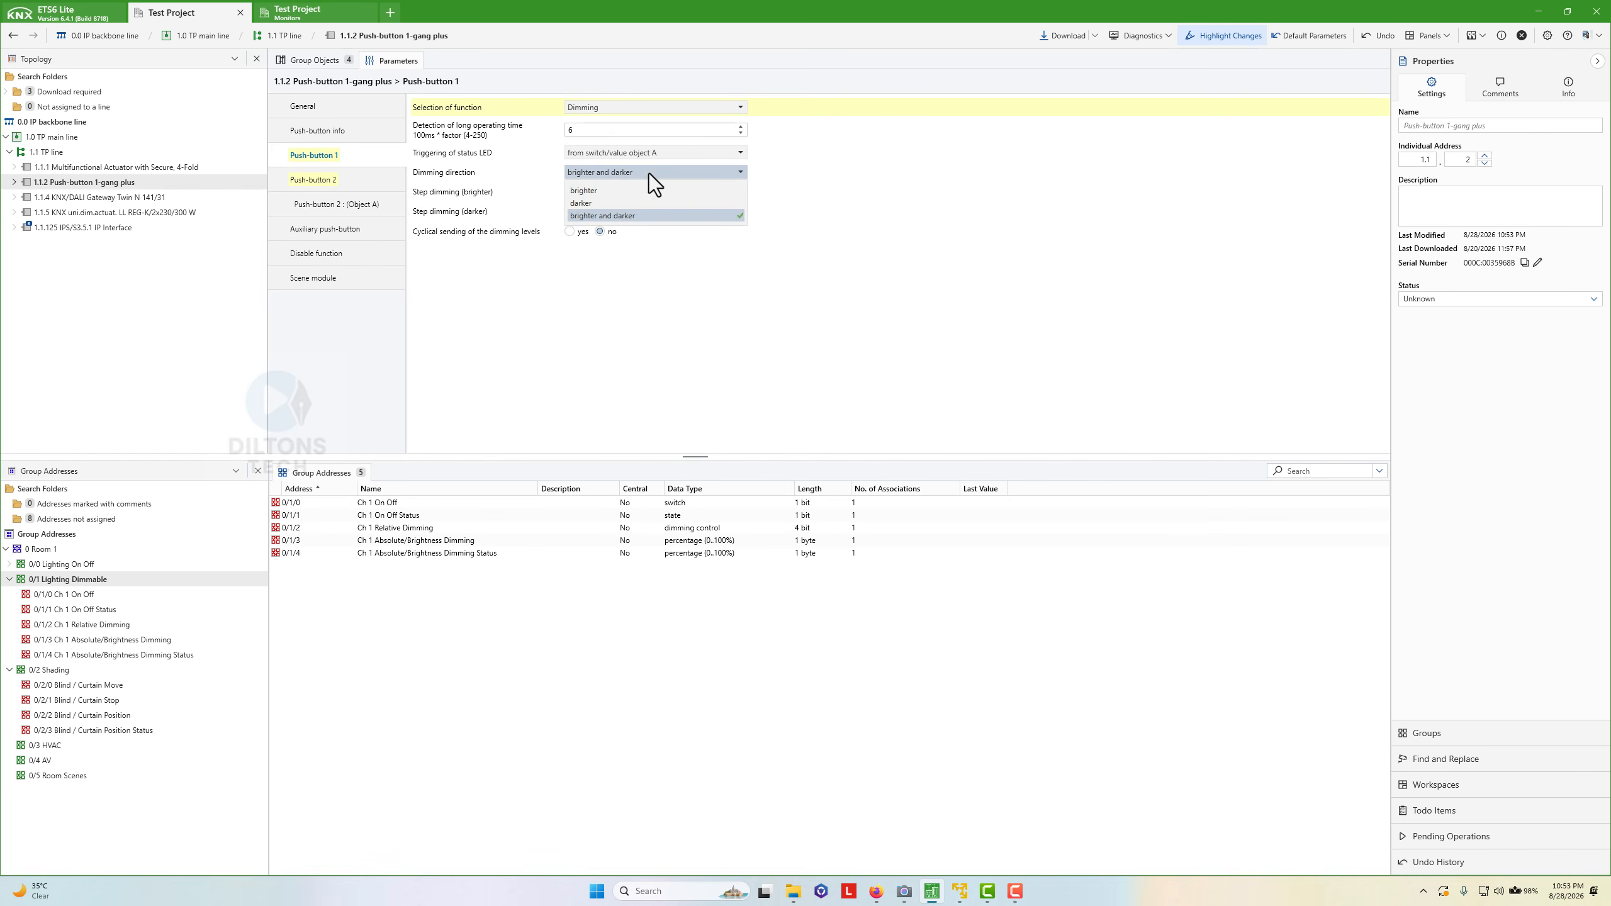
left_click(674, 285)
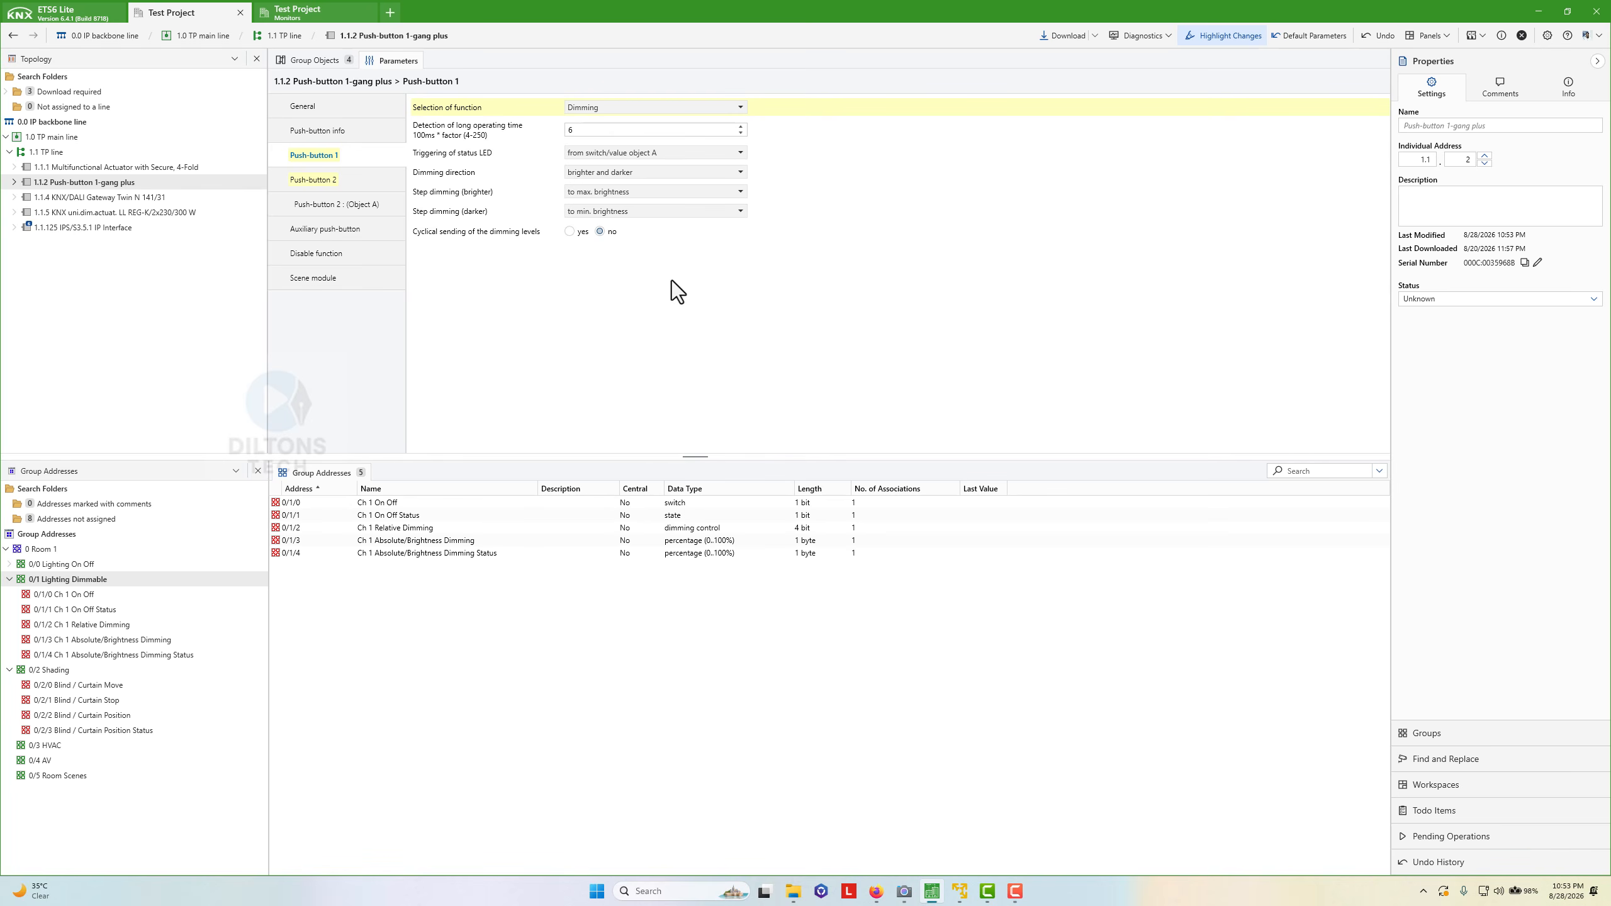
- Examine the function choices of Push-button 2, the status LED triggering choices of Push-button 1 and the push-button's group objects
left_click(308, 182)
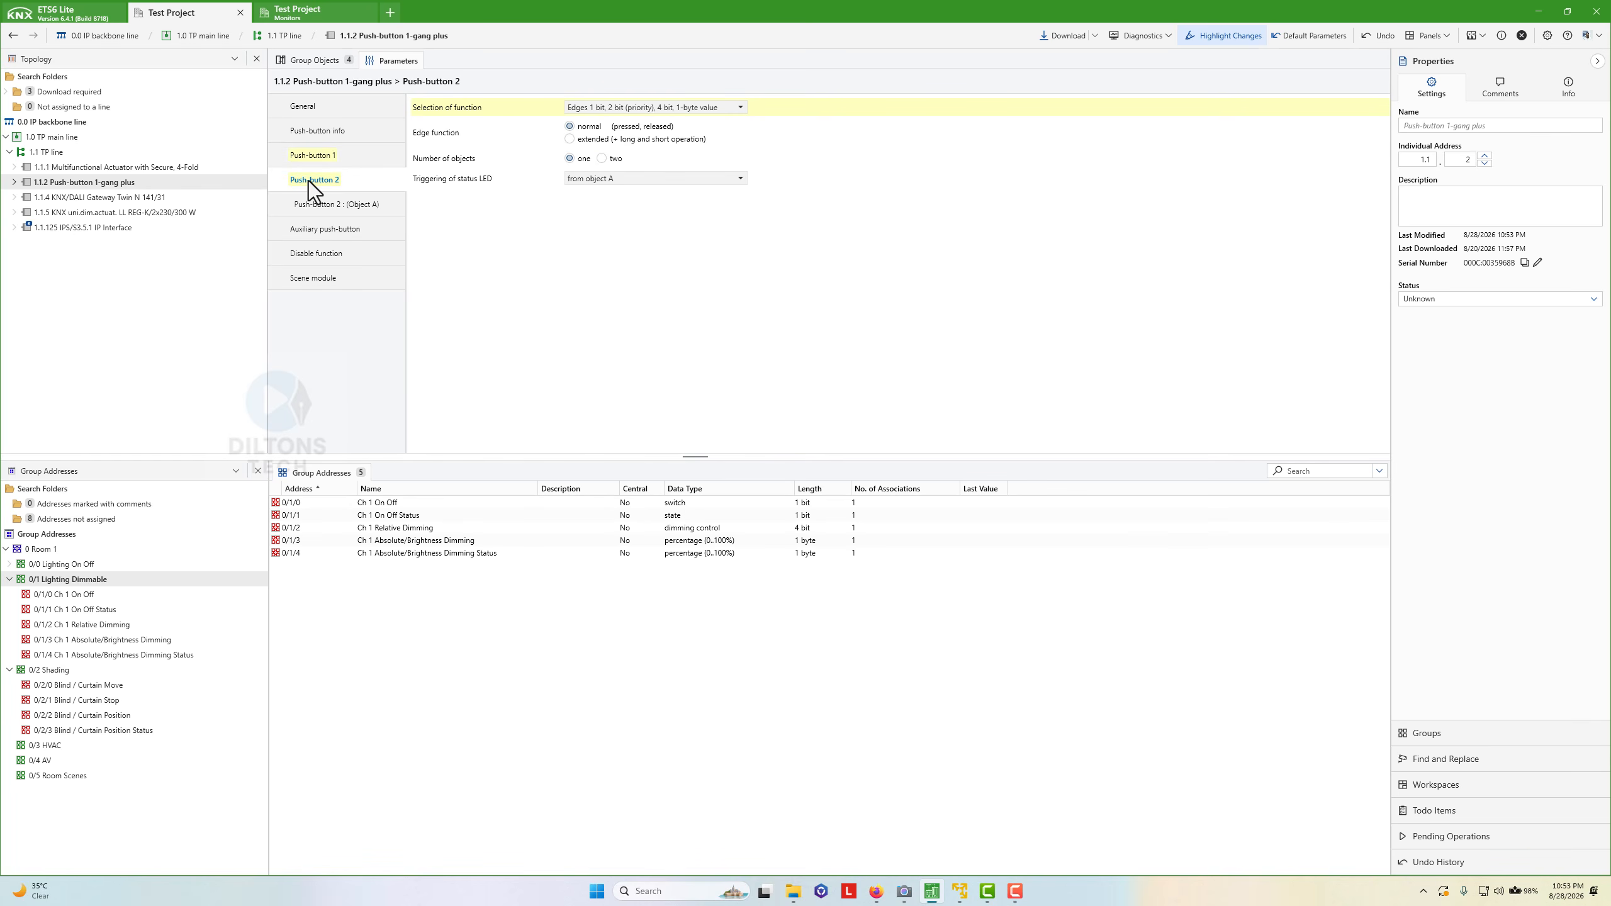
left_click(672, 109)
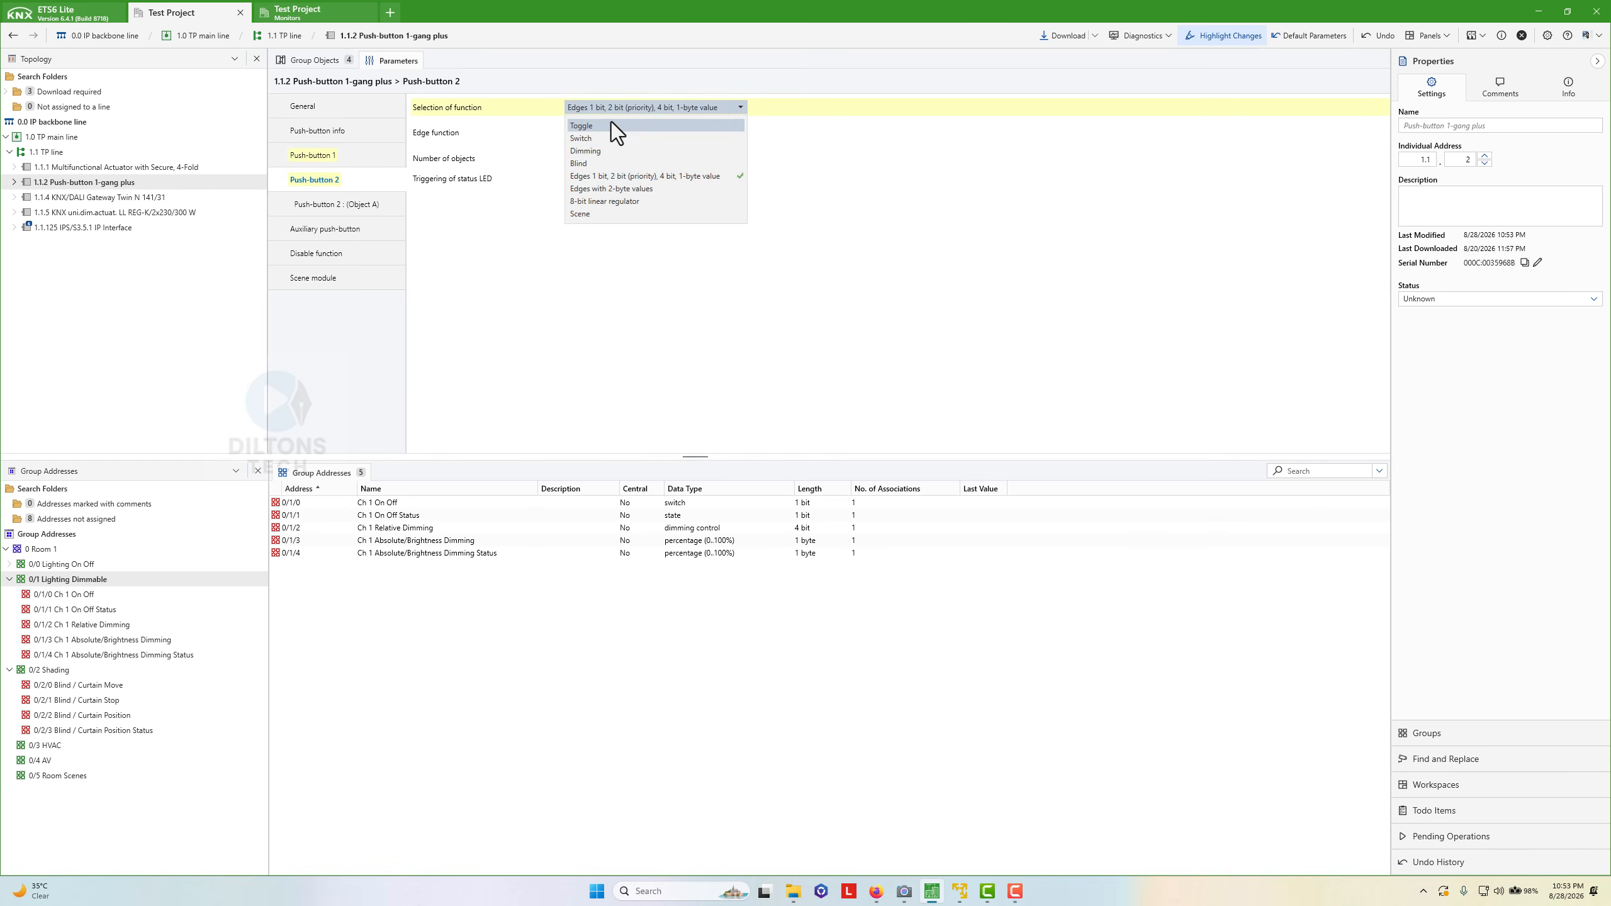
left_click(556, 258)
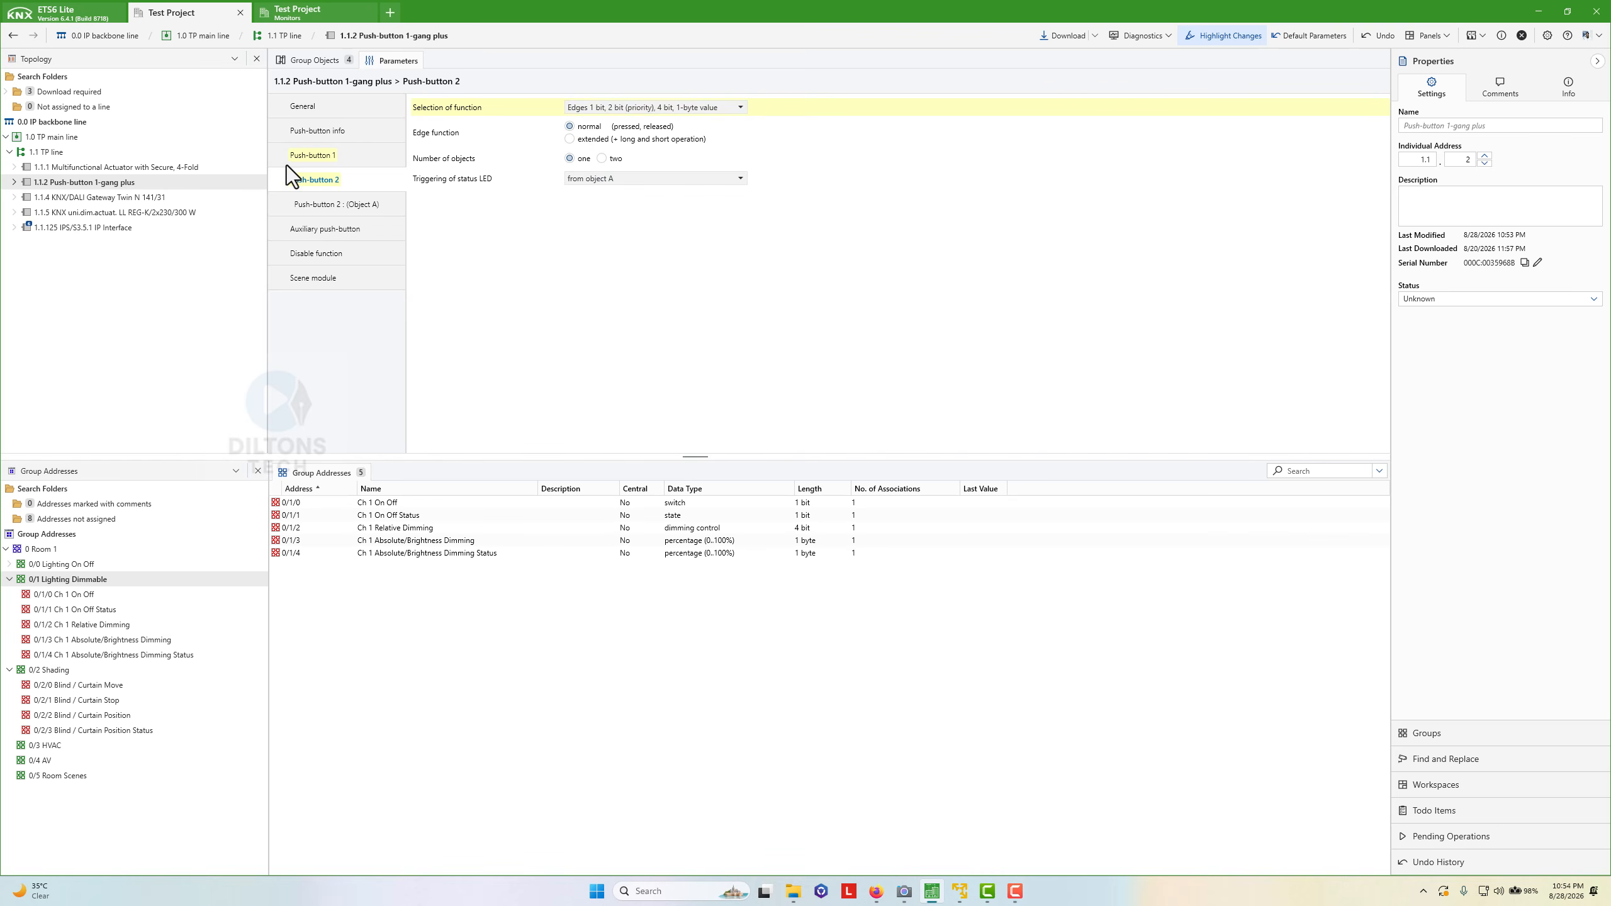
left_click(330, 161)
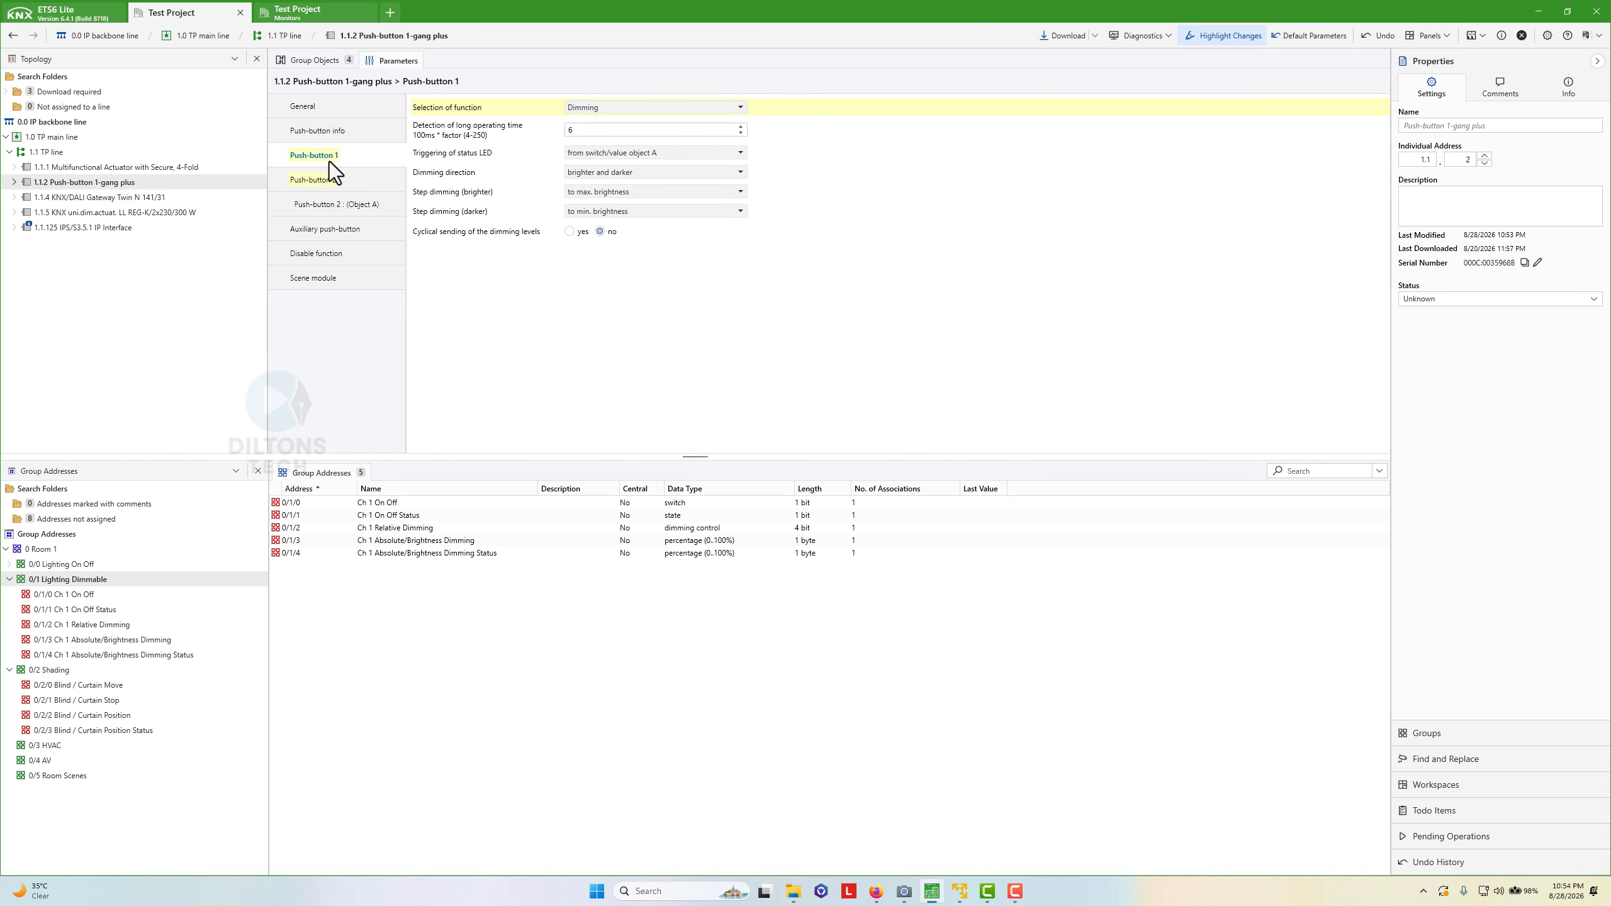
left_click(699, 153)
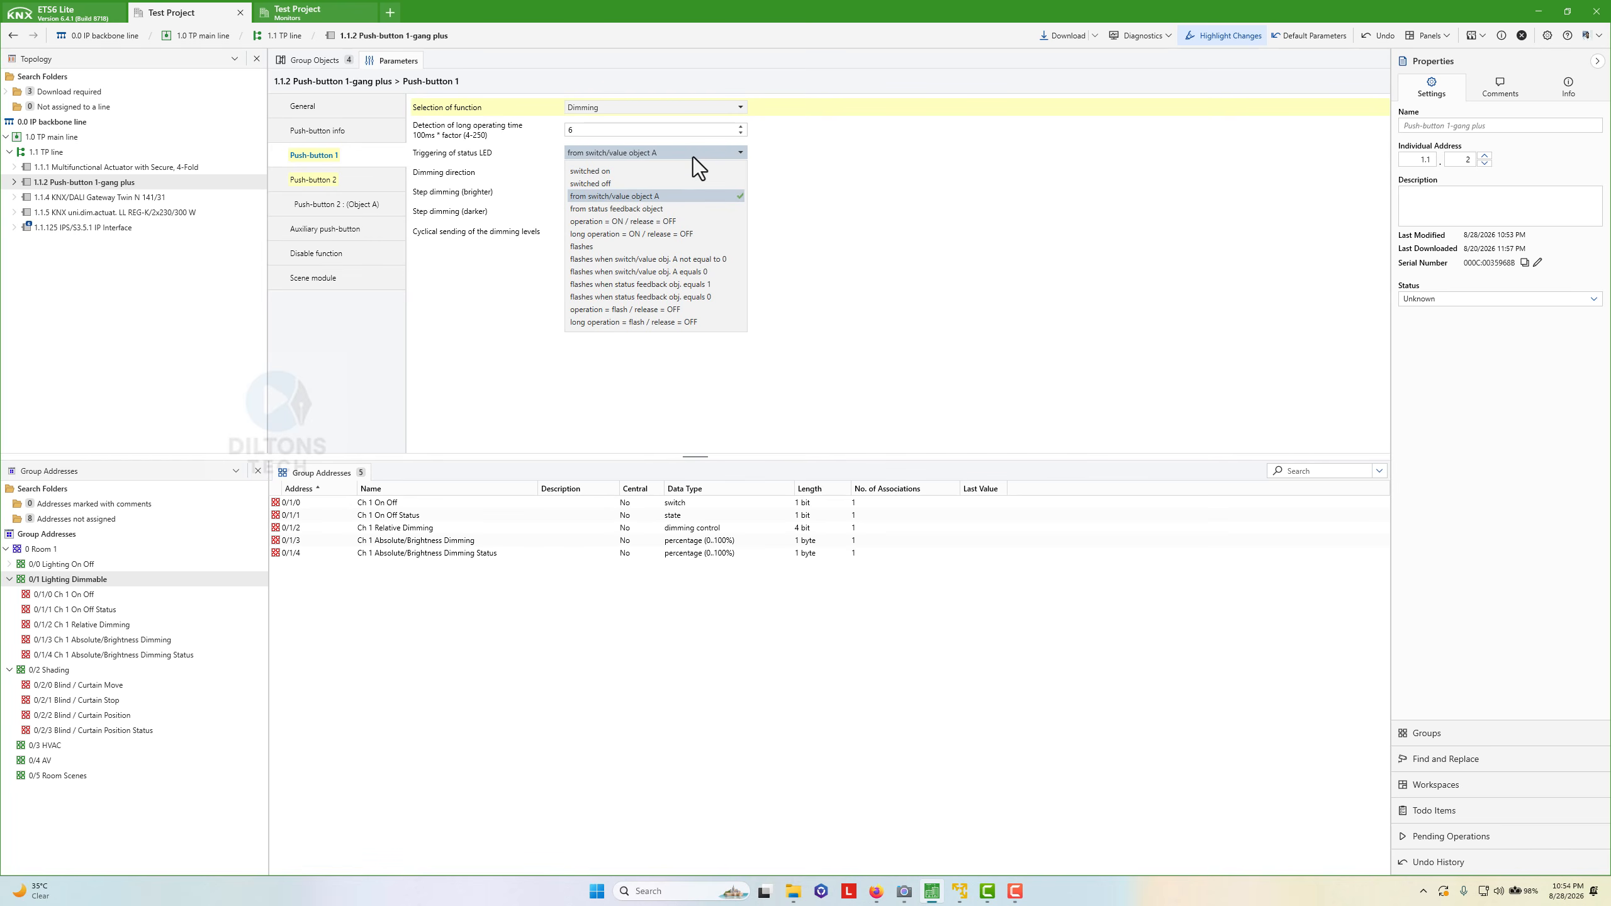
left_click(693, 158)
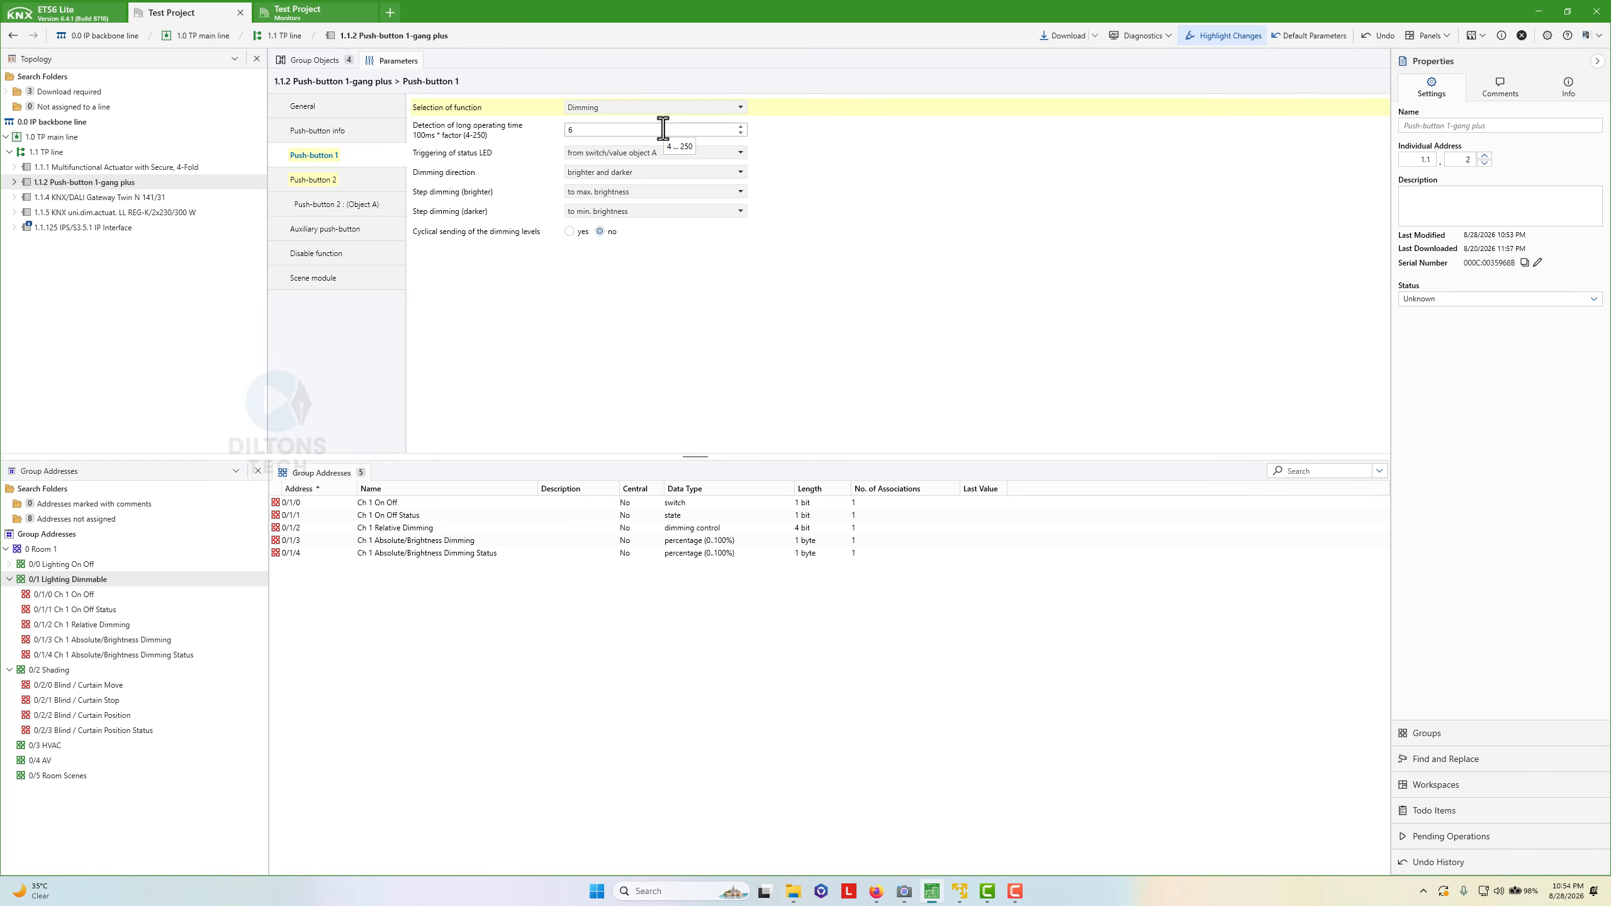
left_click(312, 65)
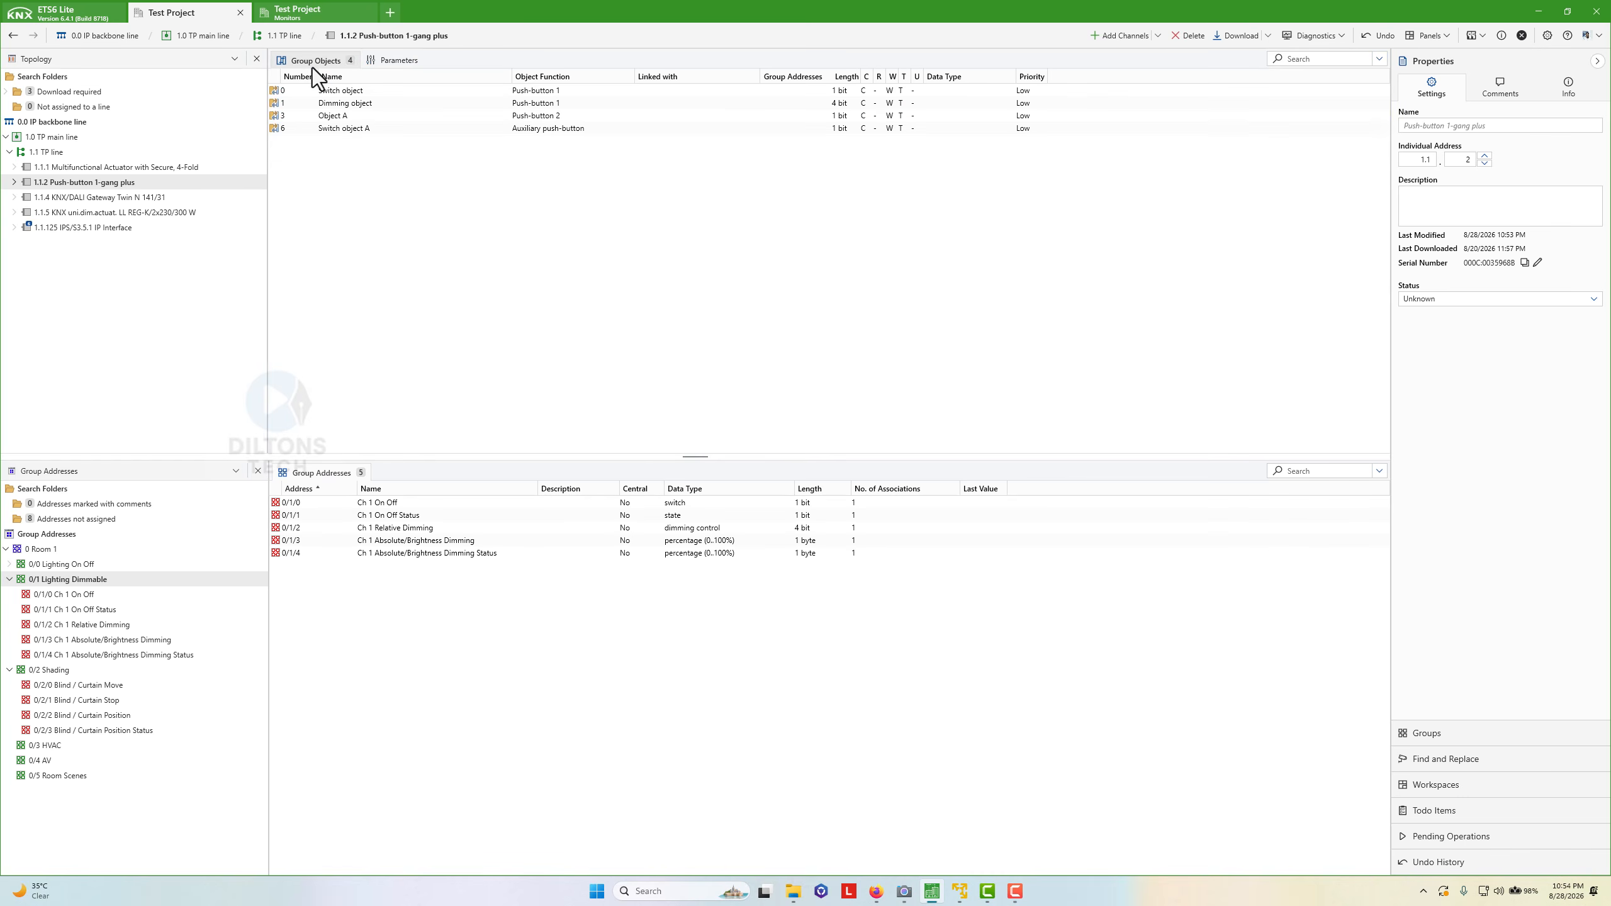
left_click(393, 101)
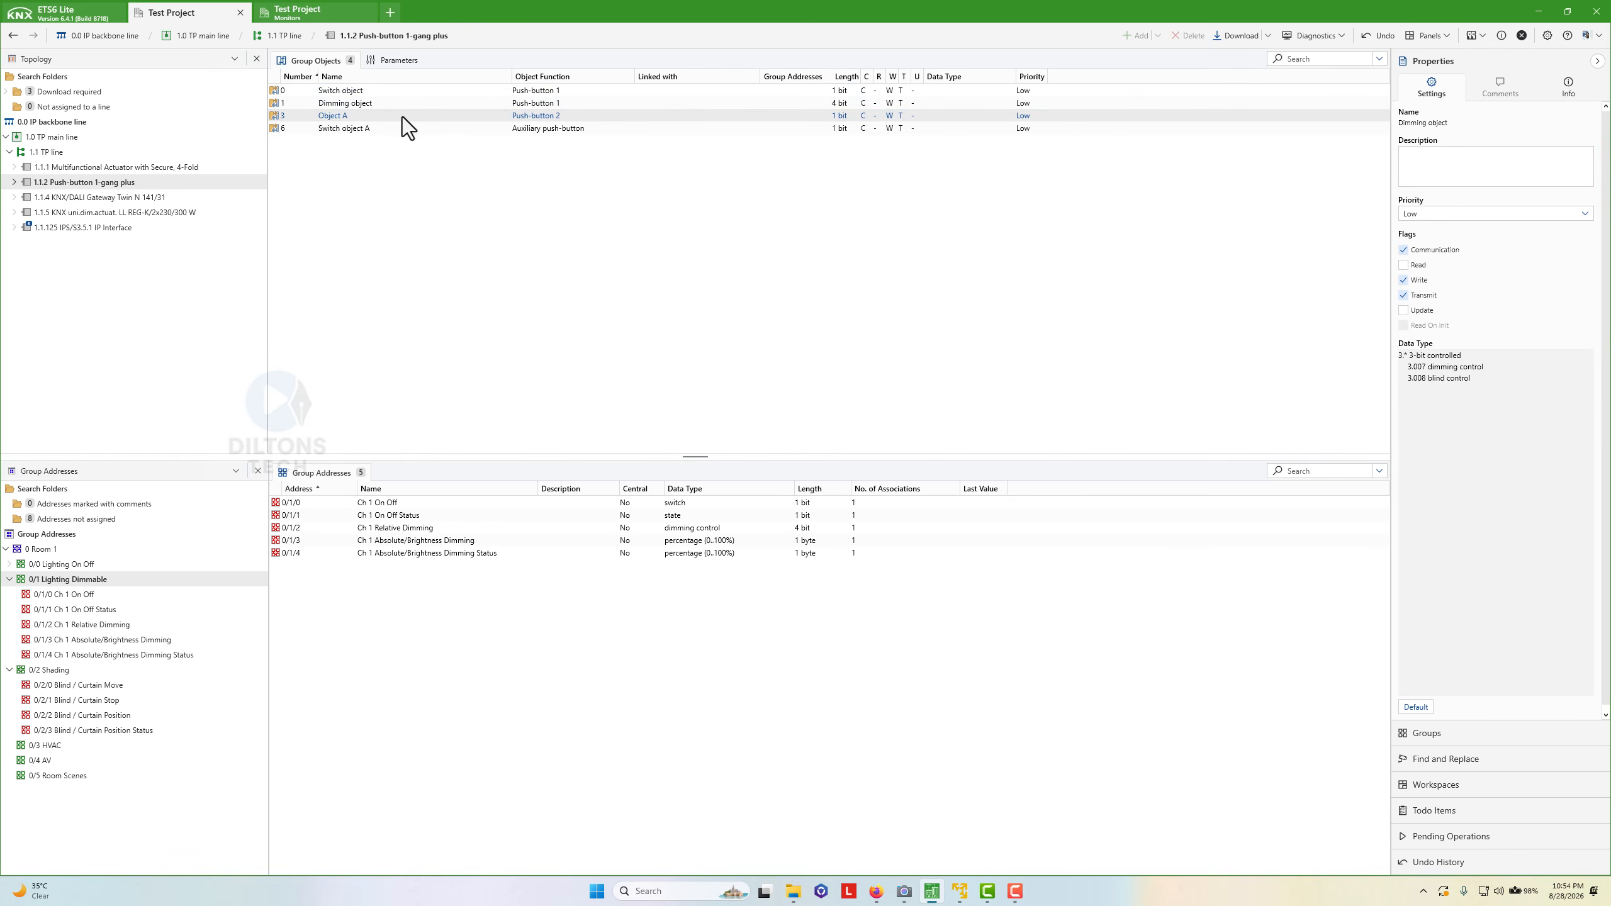
left_click(395, 95)
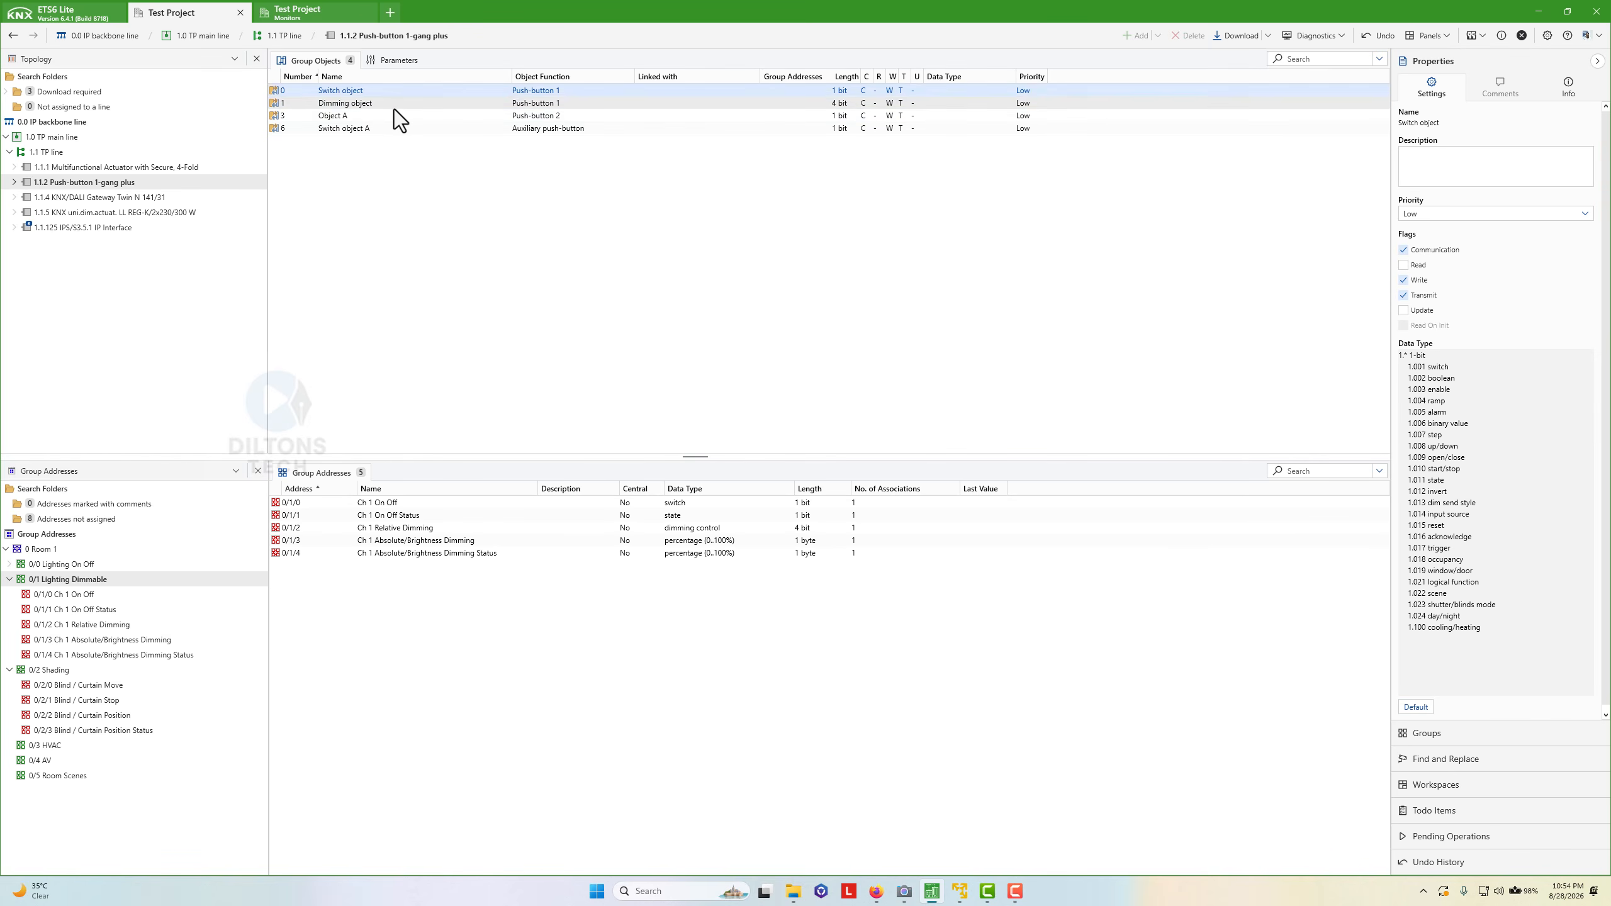
left_click(396, 117)
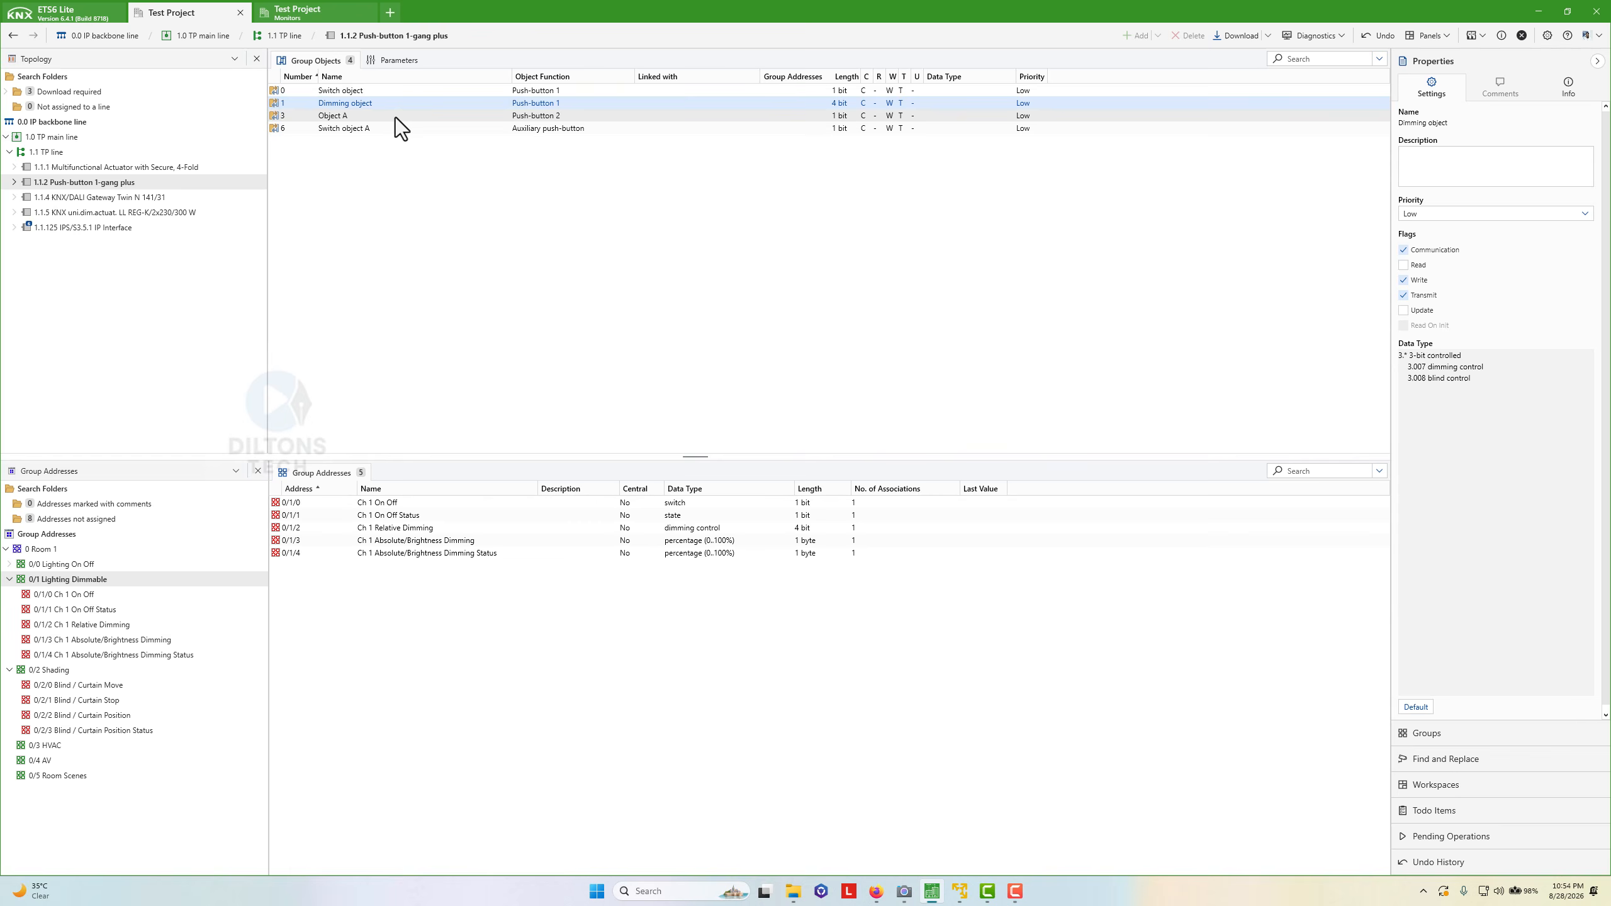
- Set the triggering of the status LED for Push-button 1 to from status feedback object
left_click(393, 61)
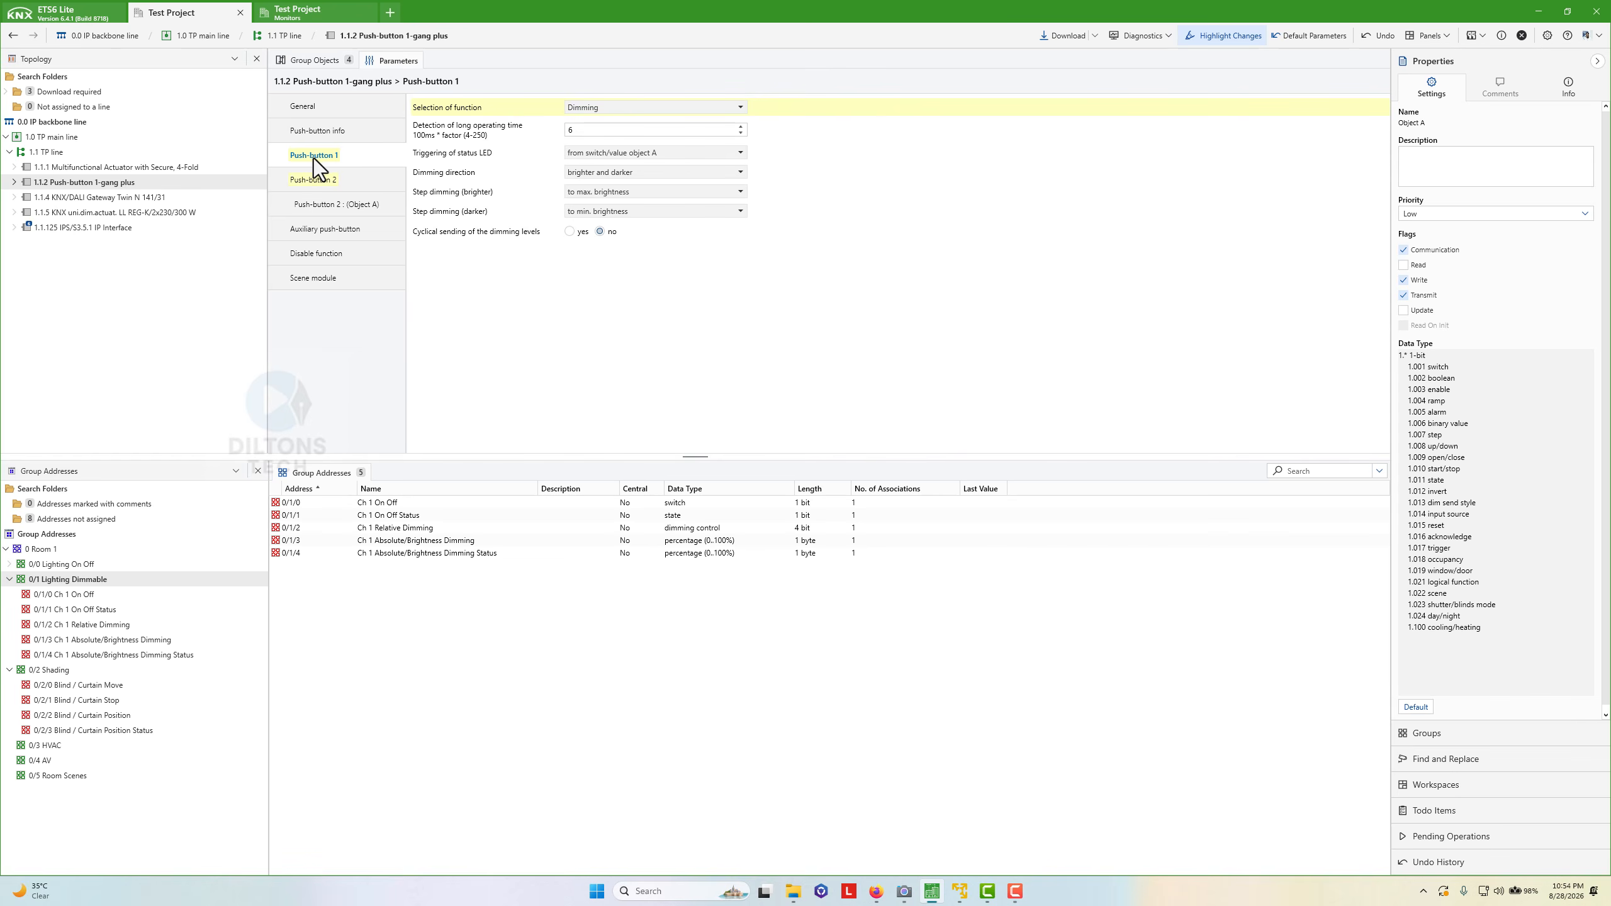
left_click(681, 151)
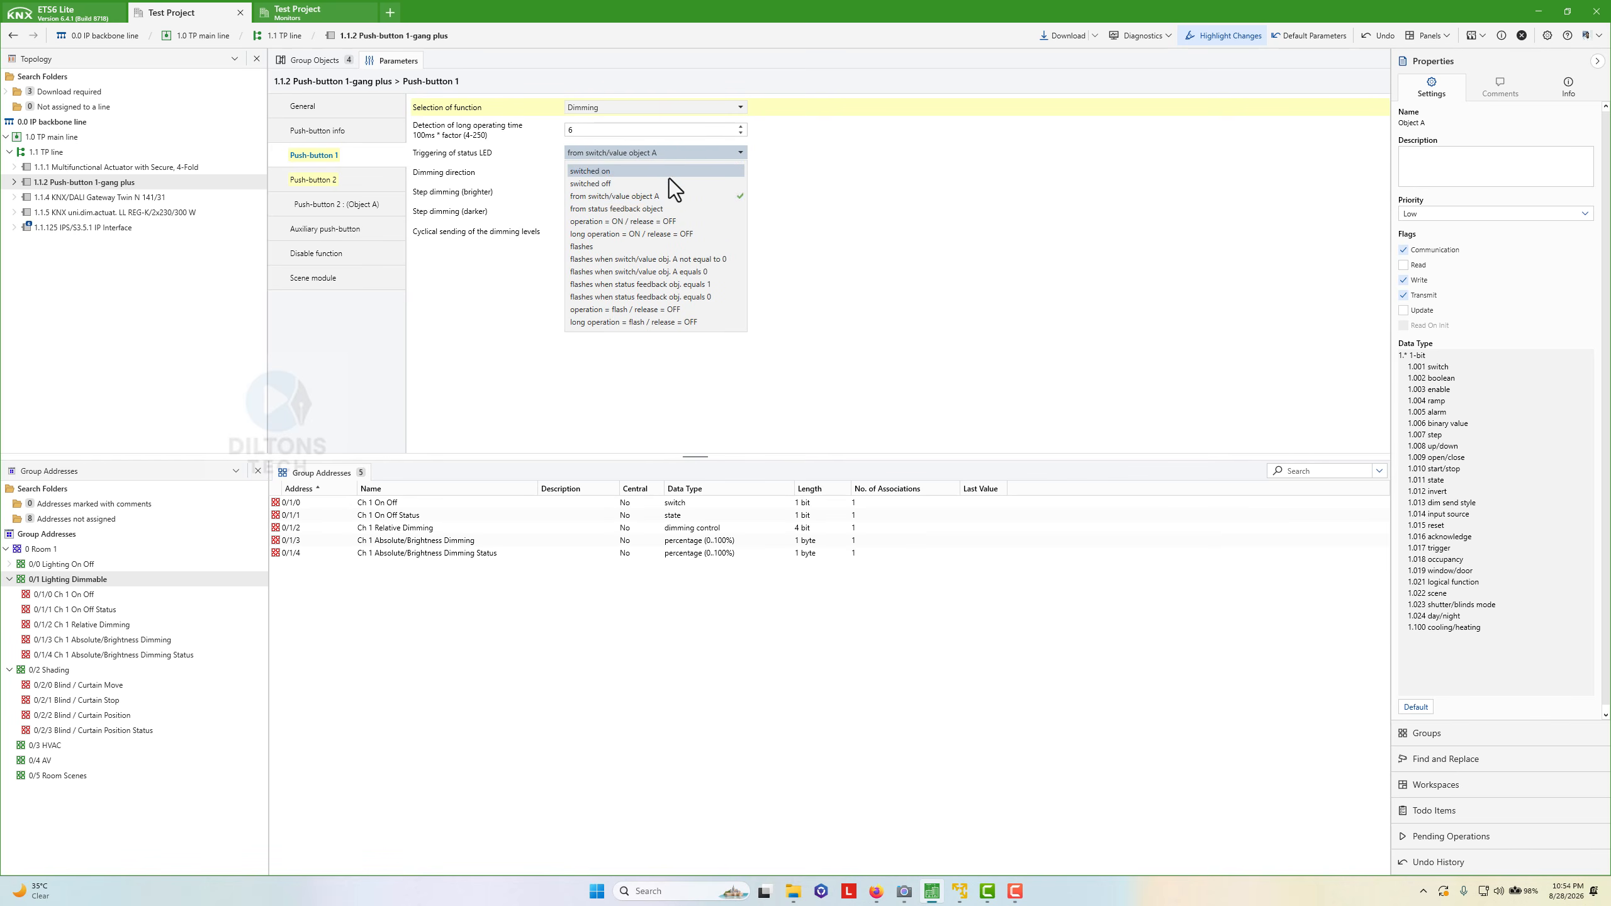
left_click(656, 210)
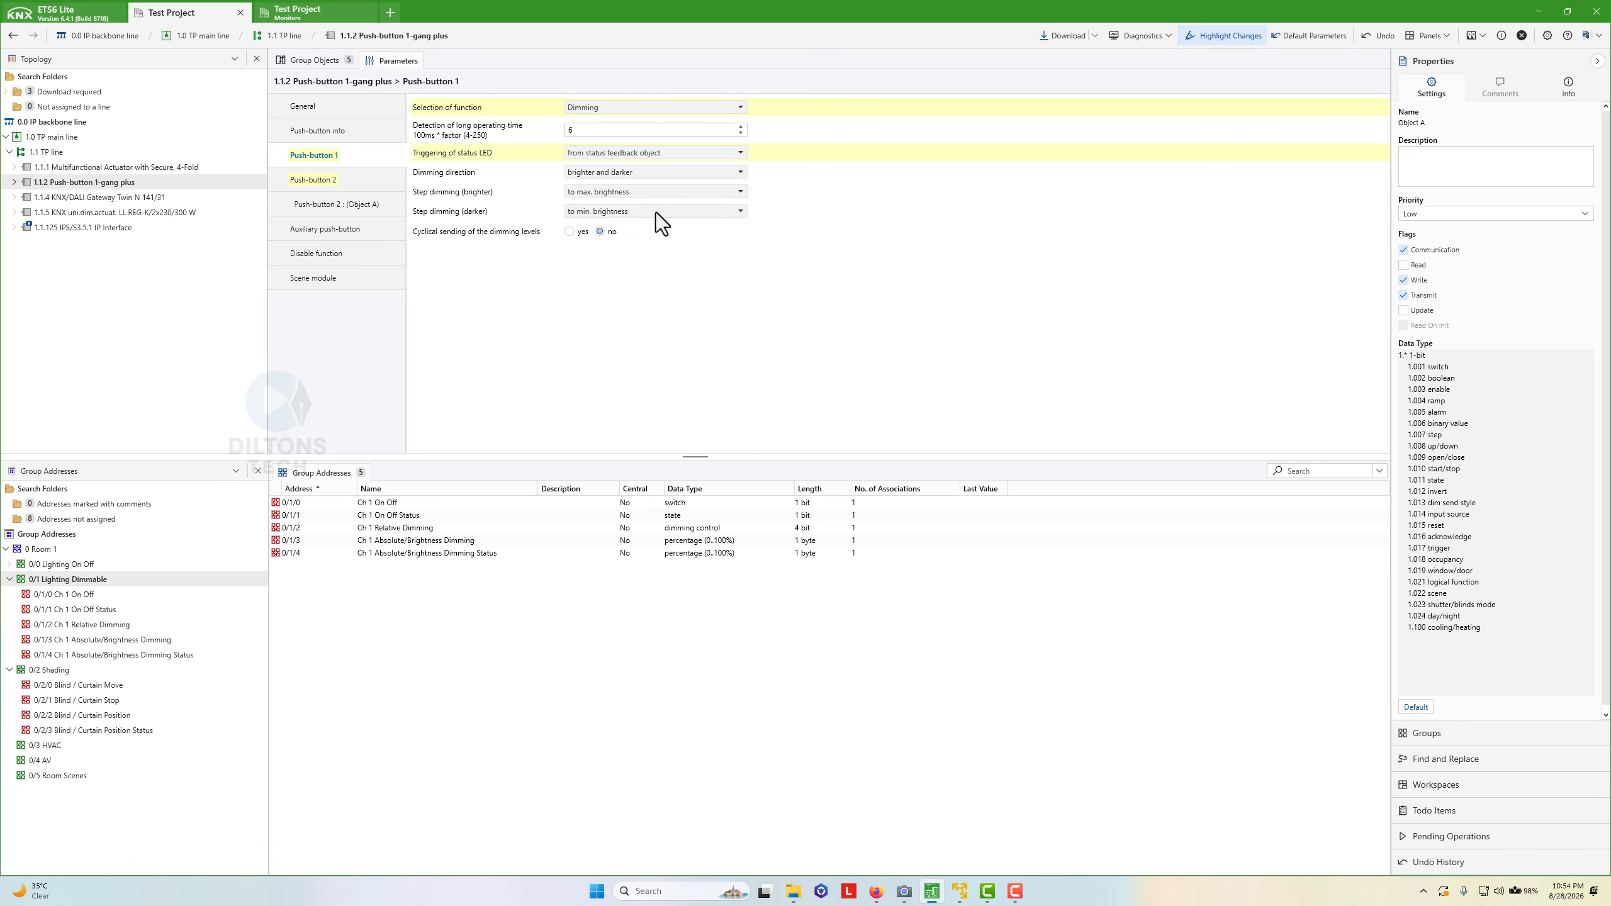
- Link Push-button 1's Switch object to 0/1/0, its Status feedback object to 0/1/1 and its Dimming object to 0/1/2
left_click(312, 60)
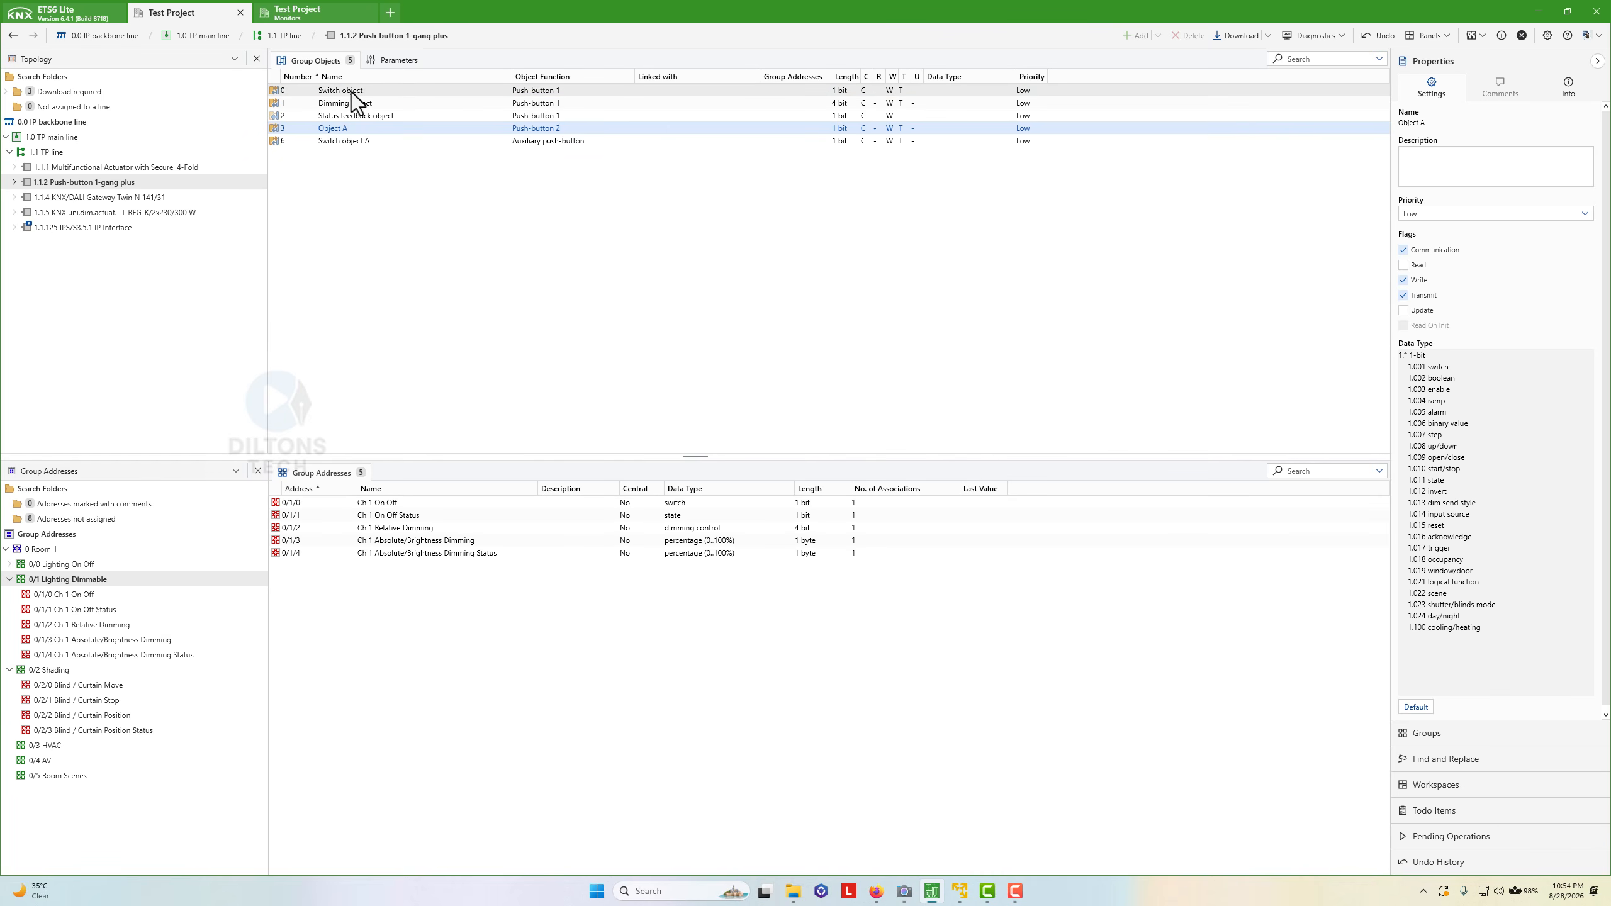
left_click_drag(390, 89, 427, 505)
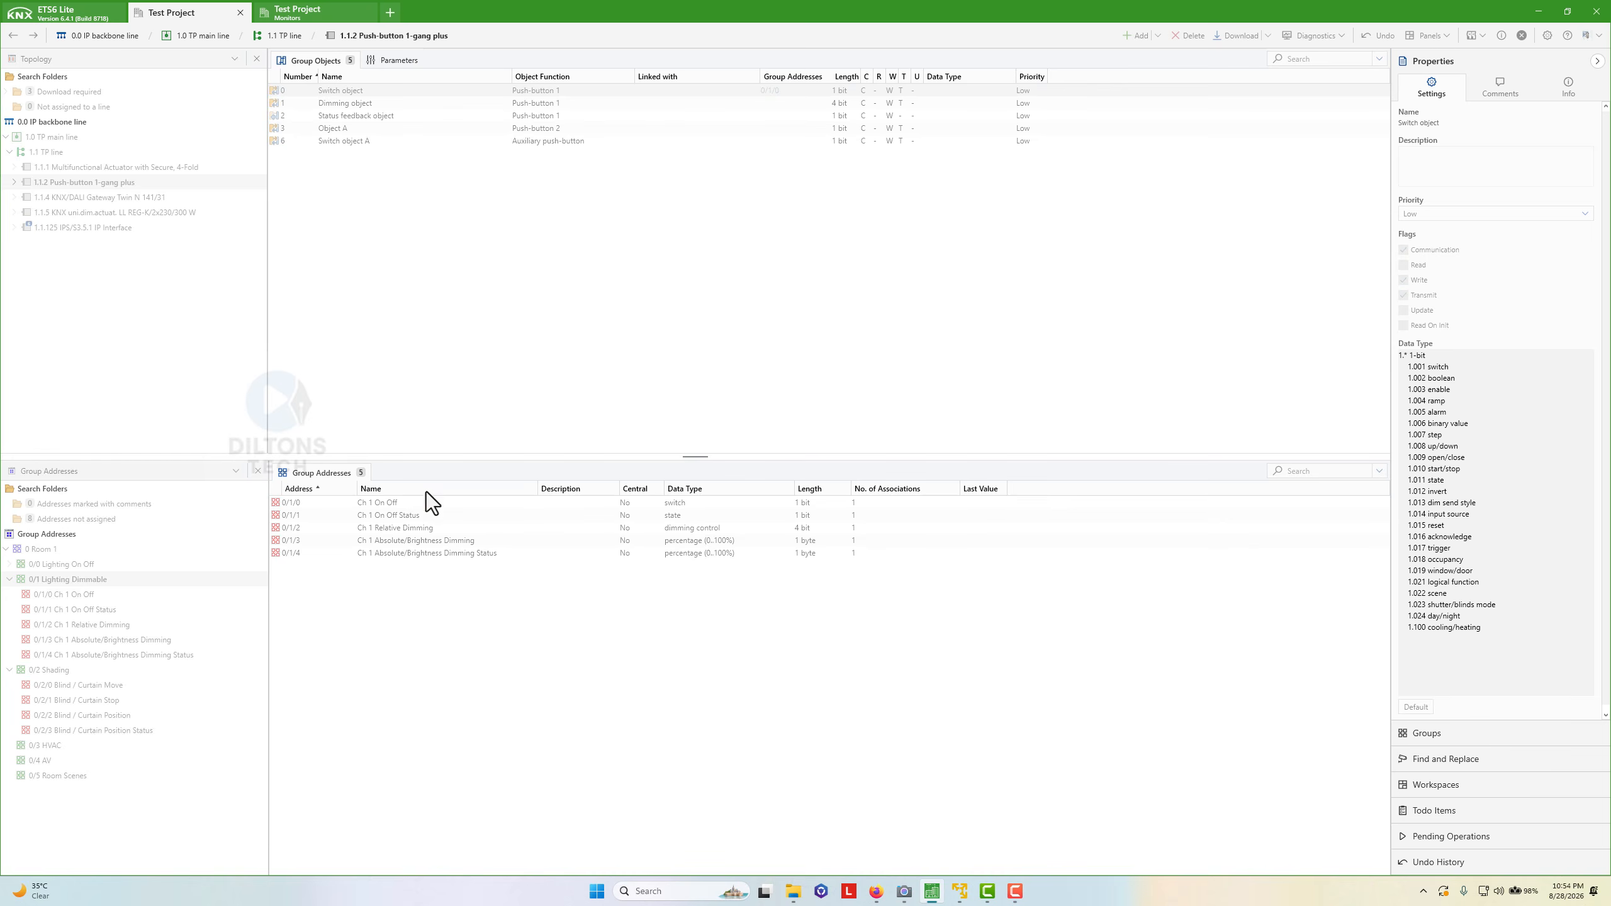
left_click(437, 115)
left_click_drag(436, 114, 437, 514)
left_click(527, 104)
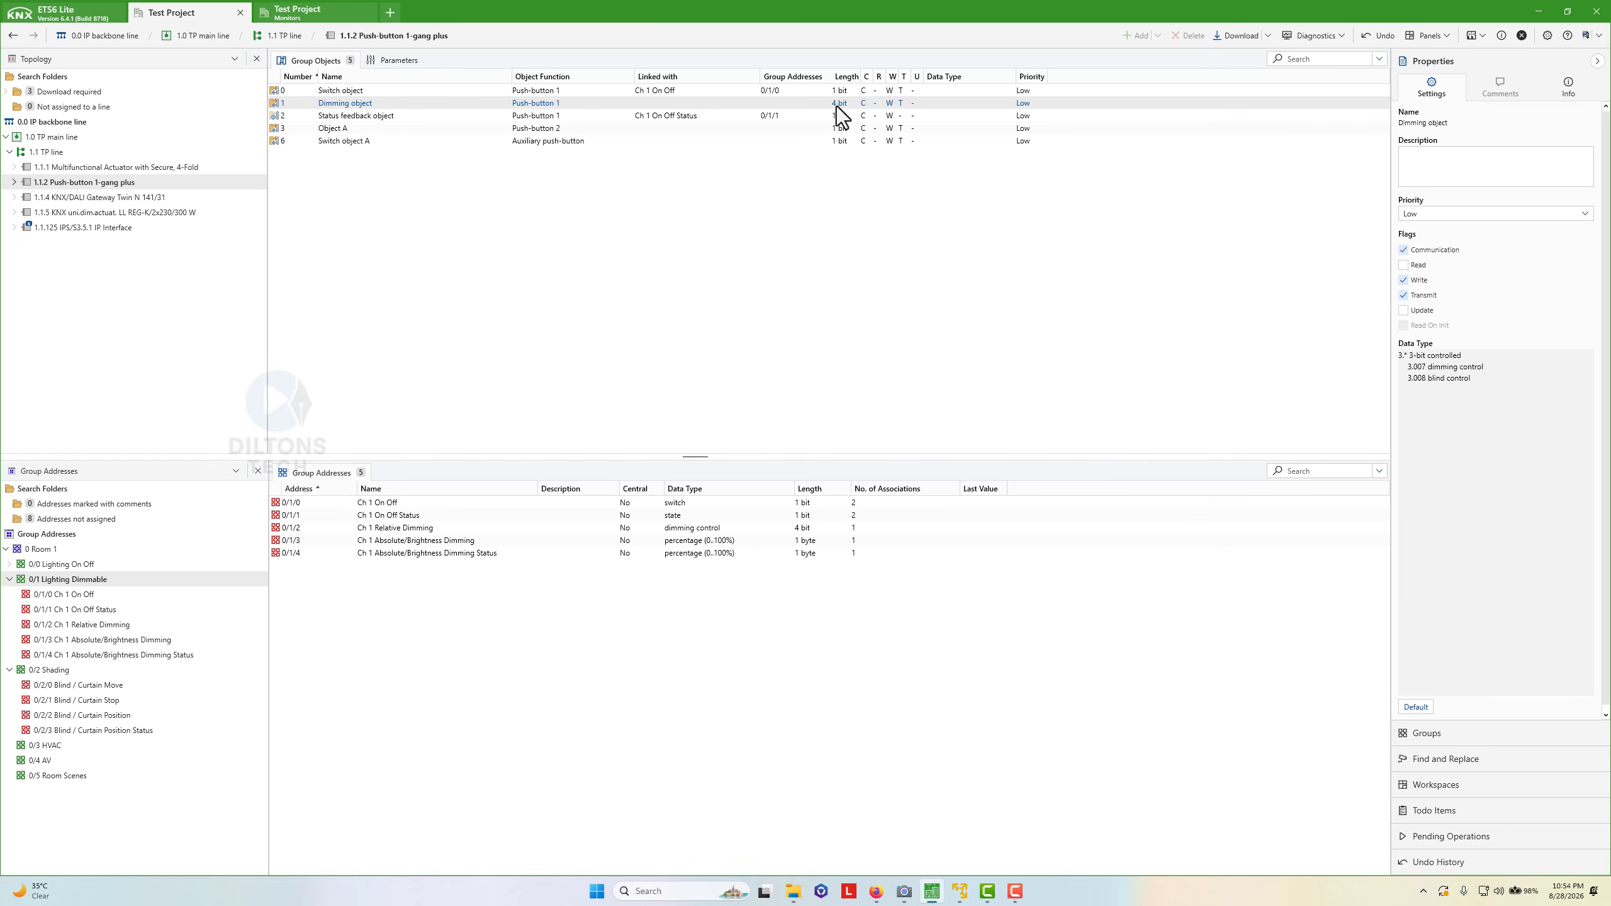
left_click_drag(808, 104, 792, 530)
- Download everything to both the 1.1.2 push-button and the 1.1.5 universal dimming actuator on the 1.1 TP line
left_click(67, 153)
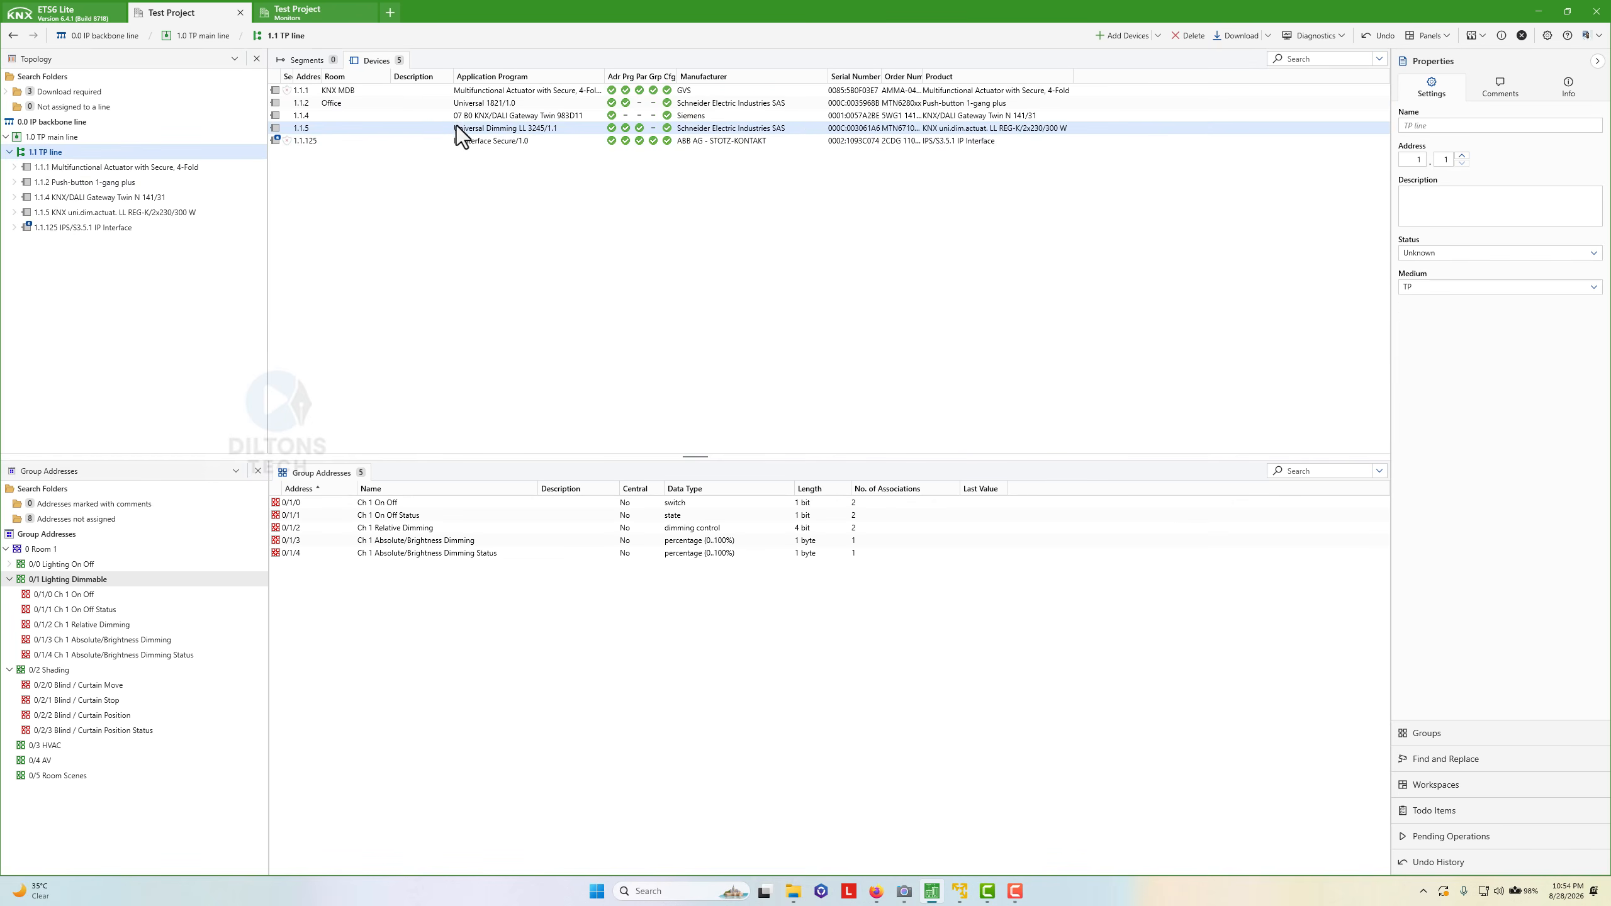
left_click(511, 126)
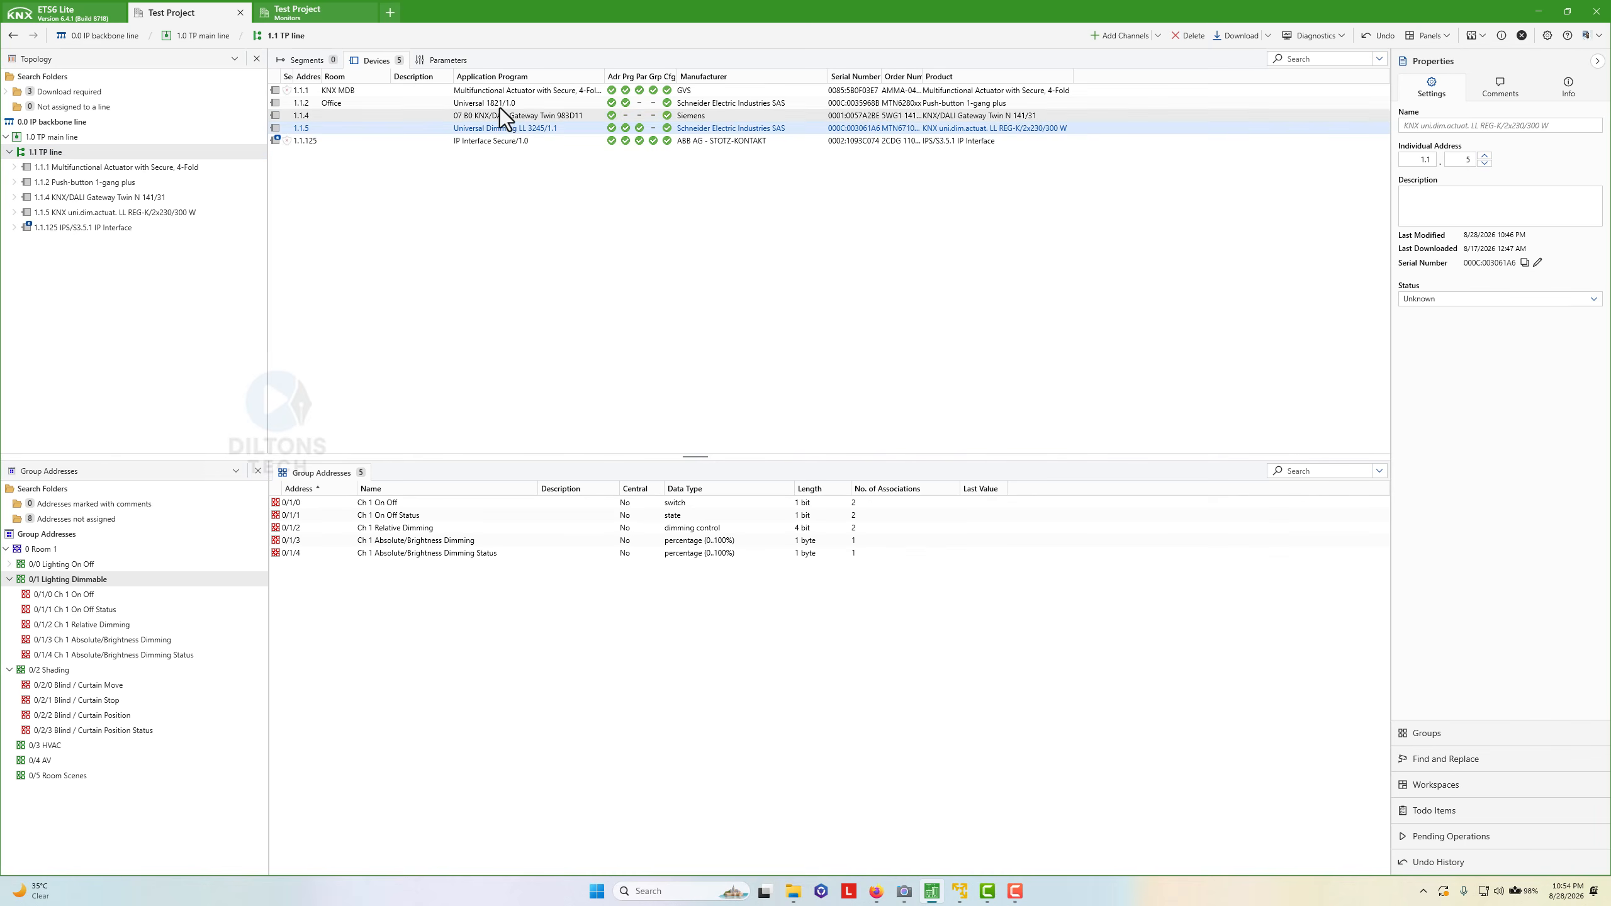
left_click(679, 98, "ctrl")
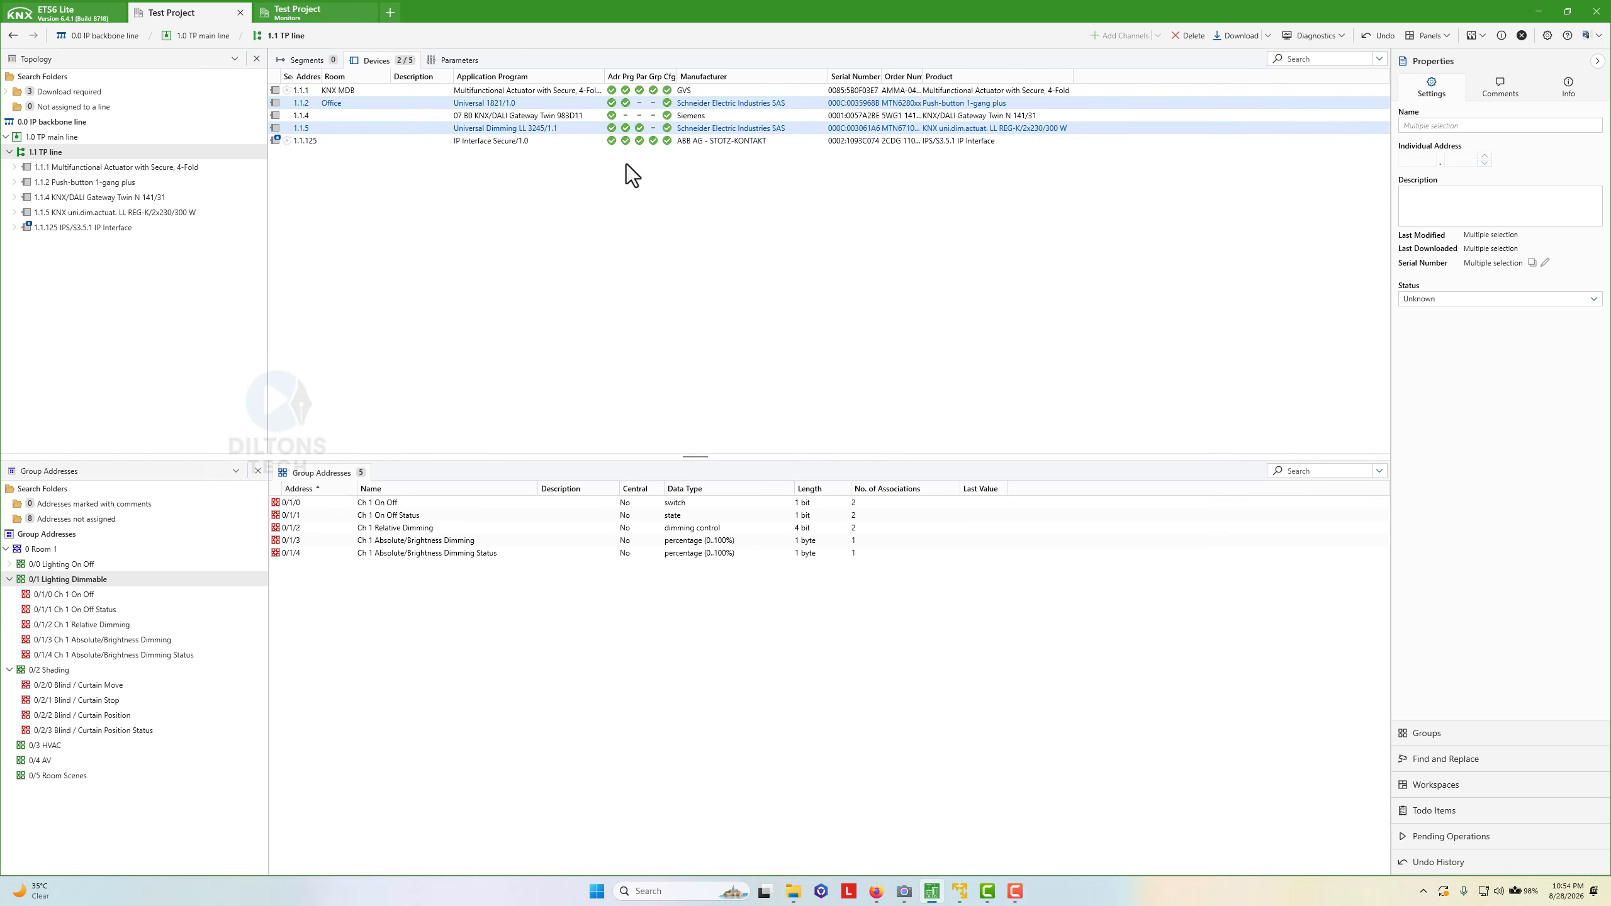
left_click(1266, 35)
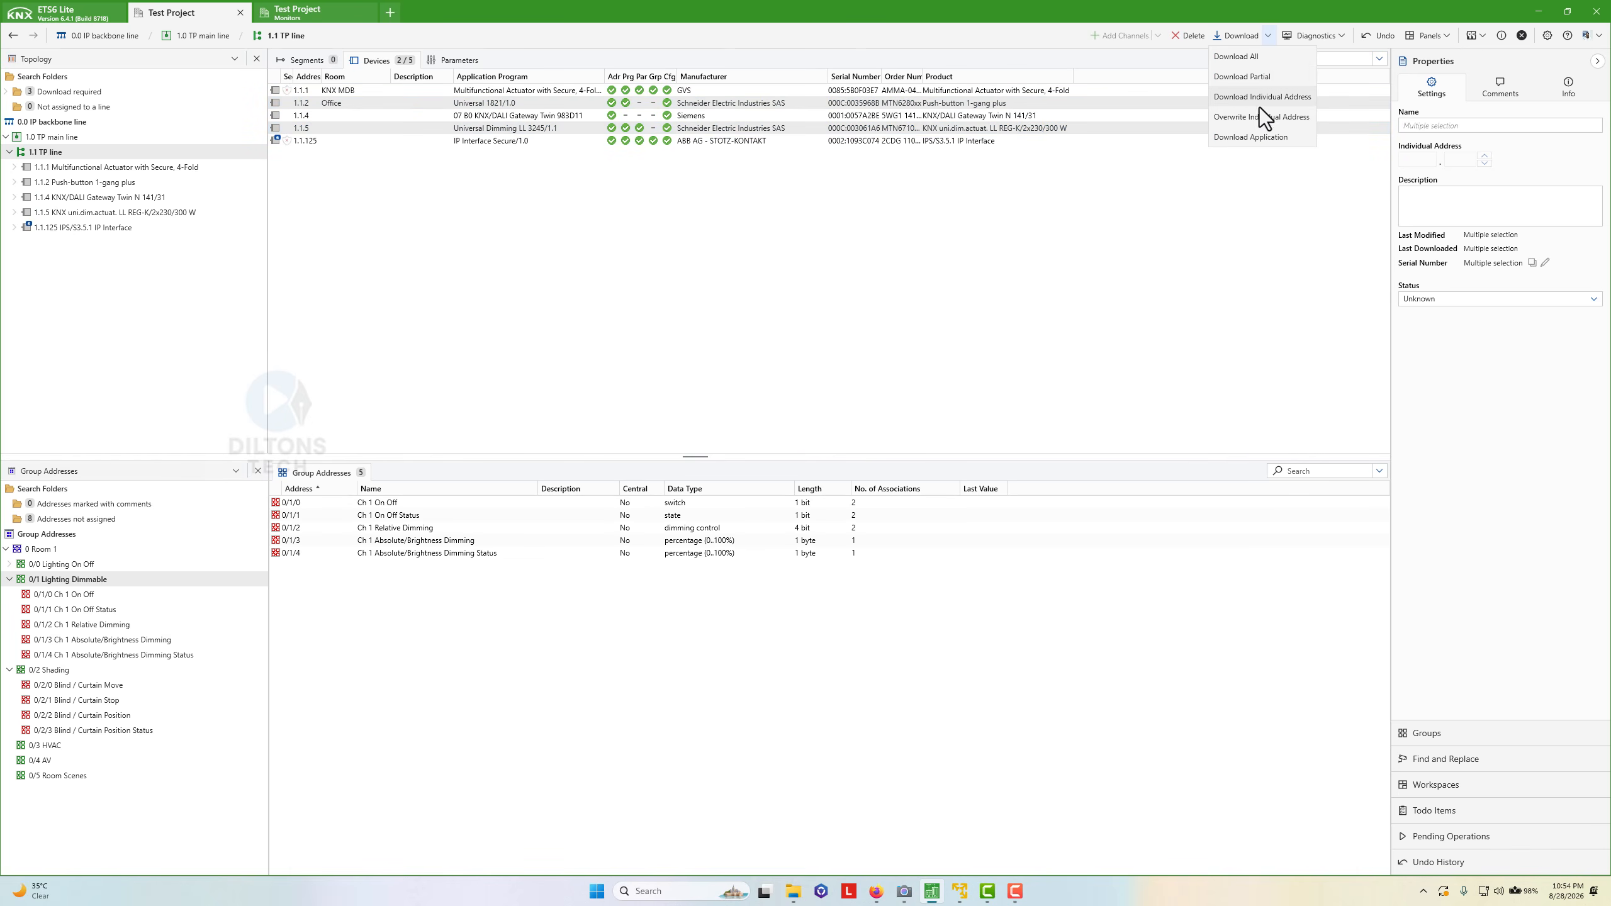
left_click(1244, 59)
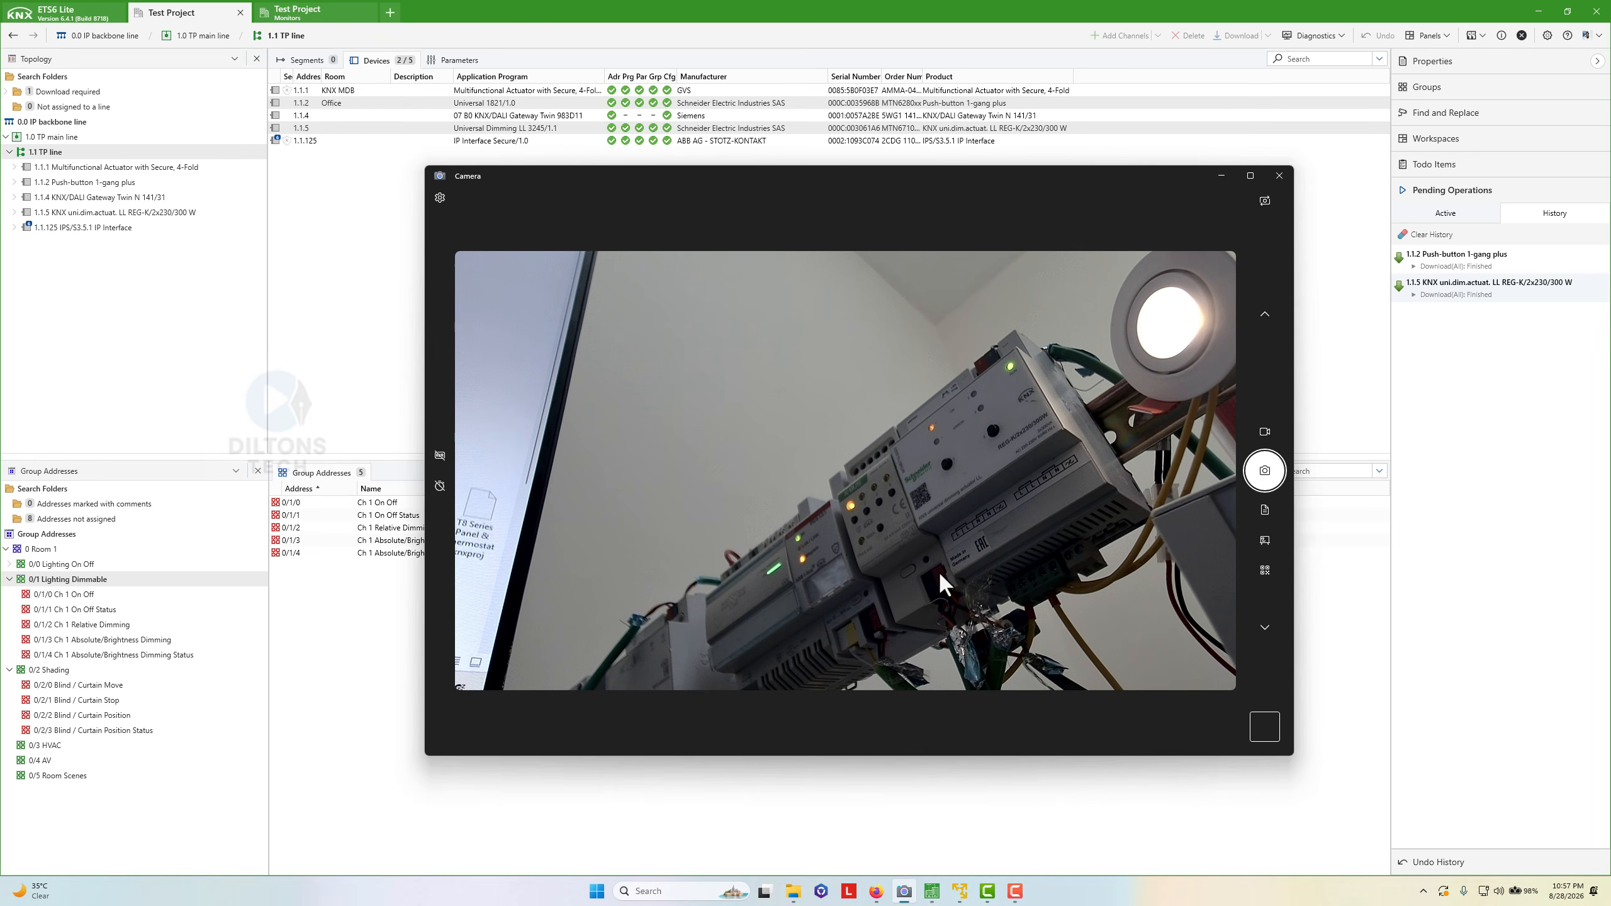
- Switch to Home Assistant in the browser and start creating a KNX entity of type Light
left_click(877, 891)
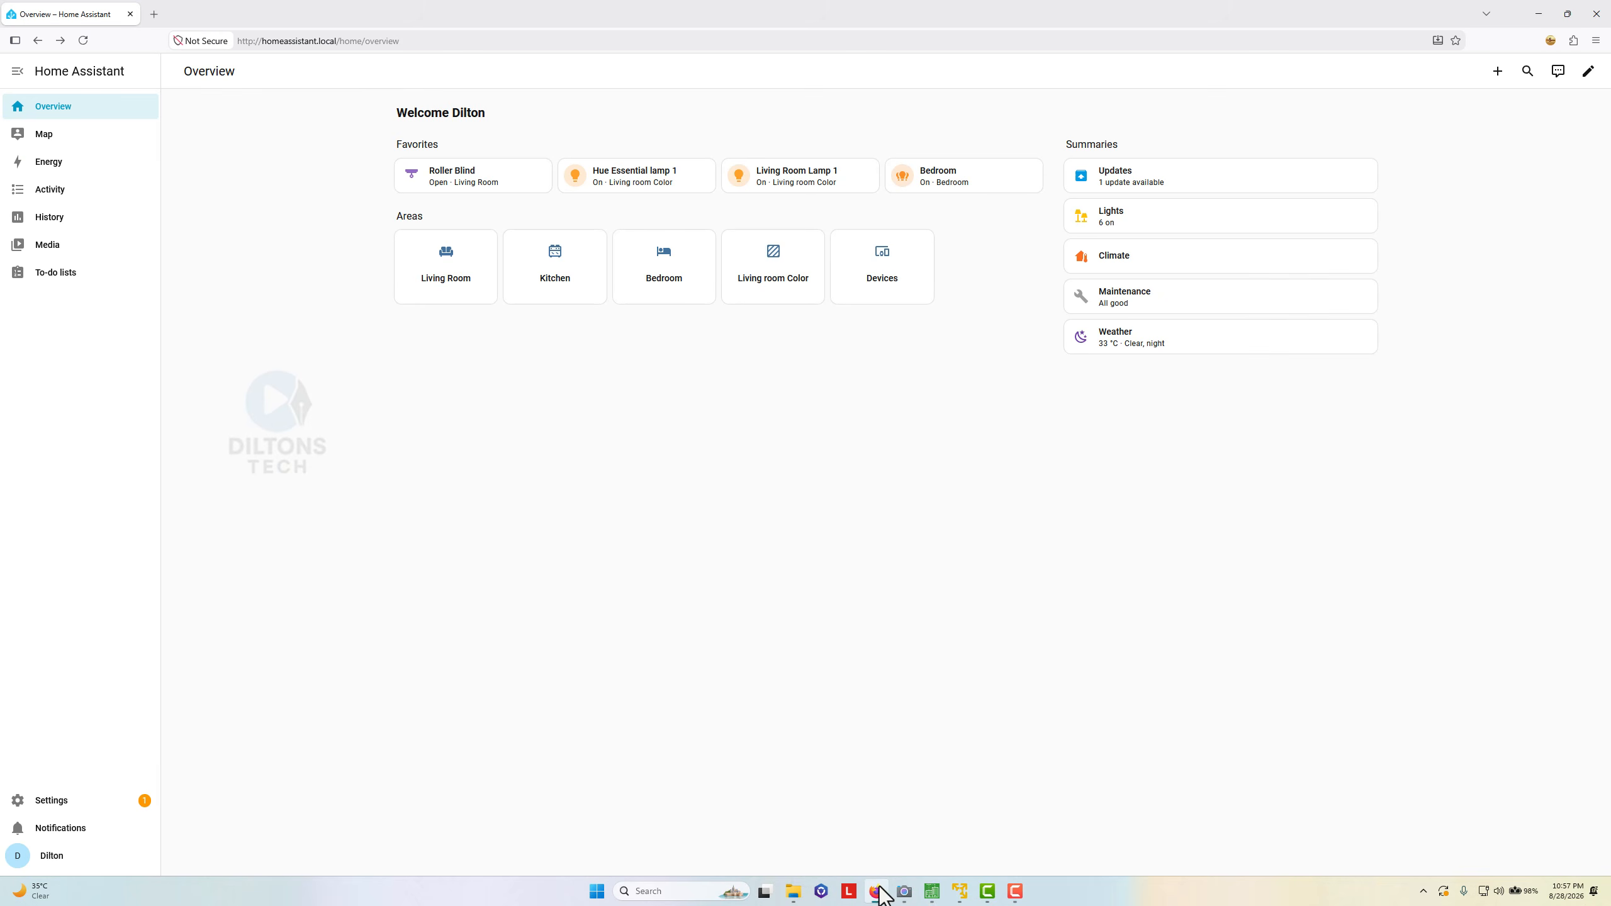
left_click(67, 804)
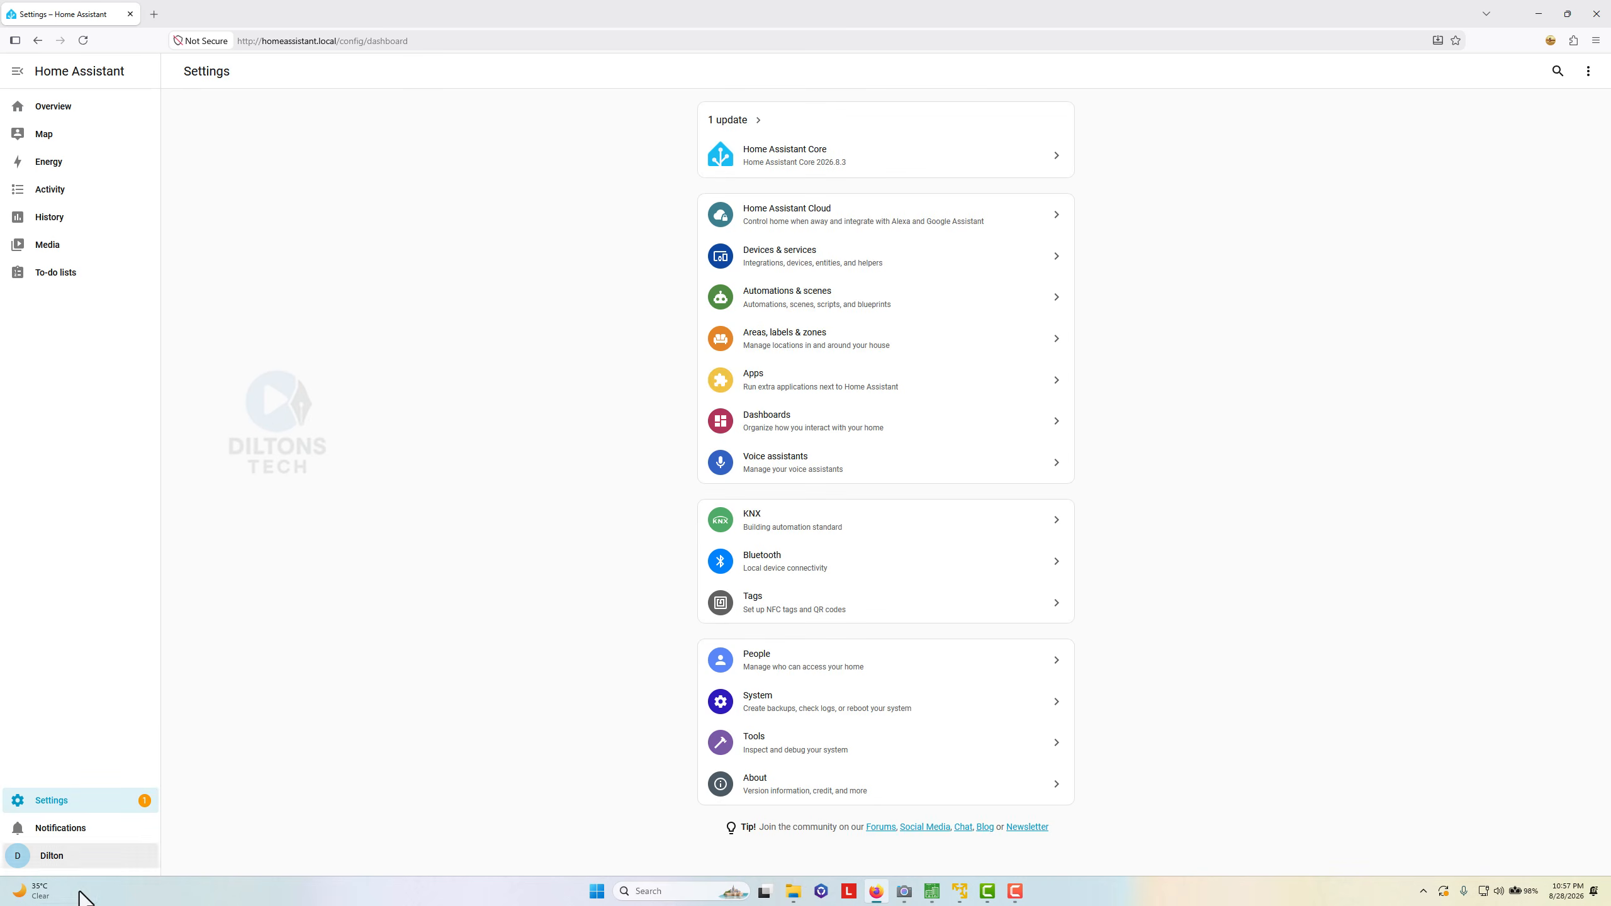
left_click(824, 534)
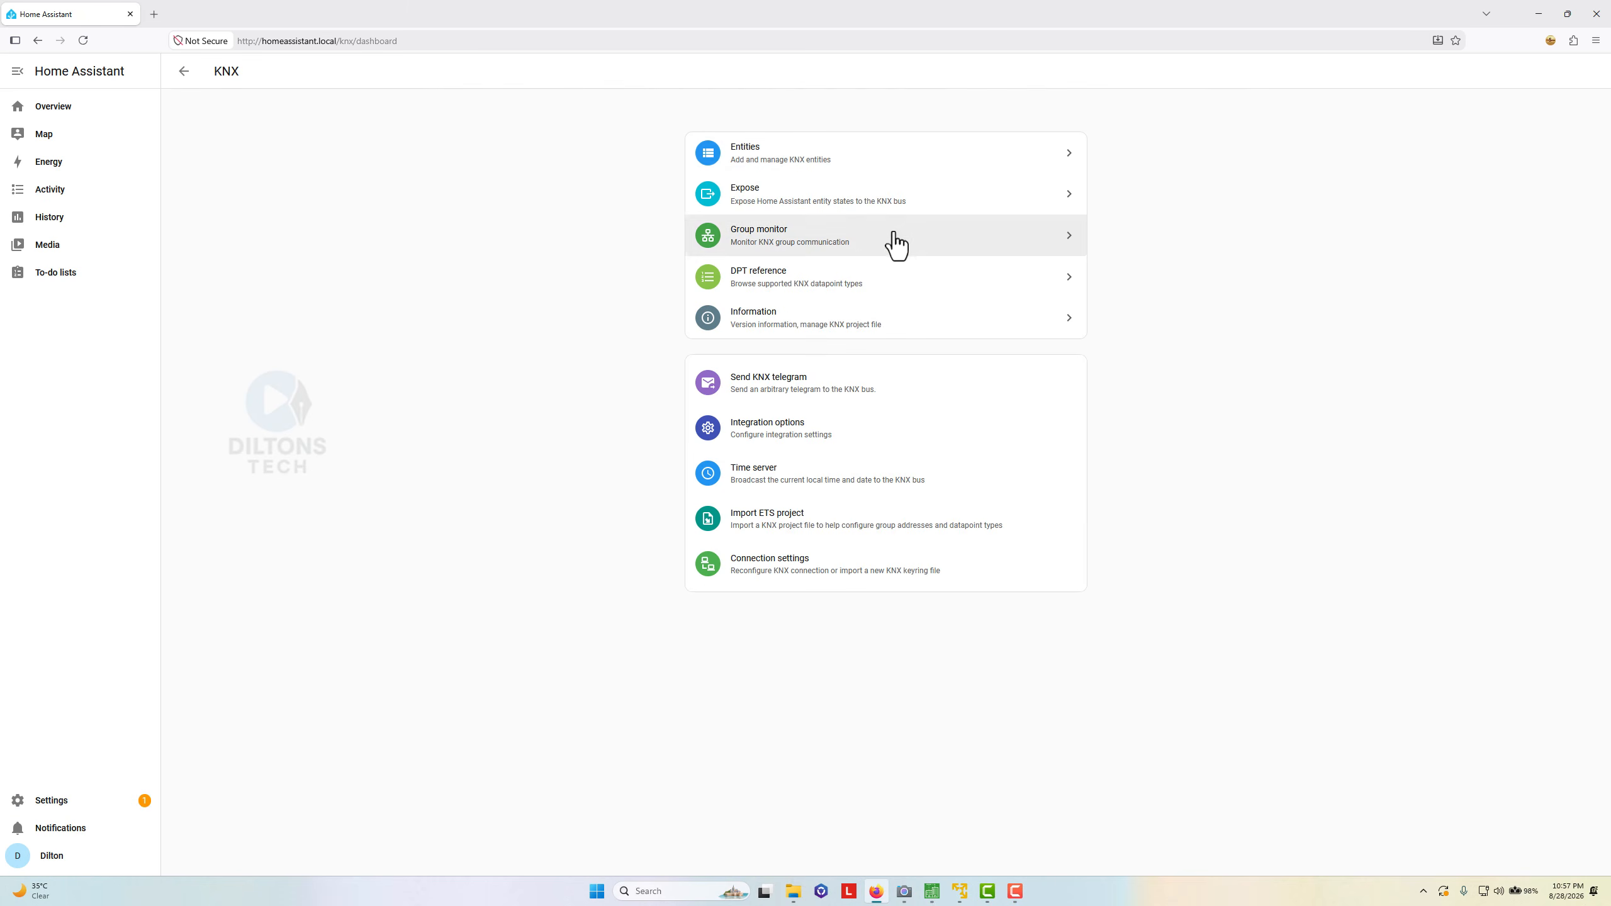
left_click(812, 166)
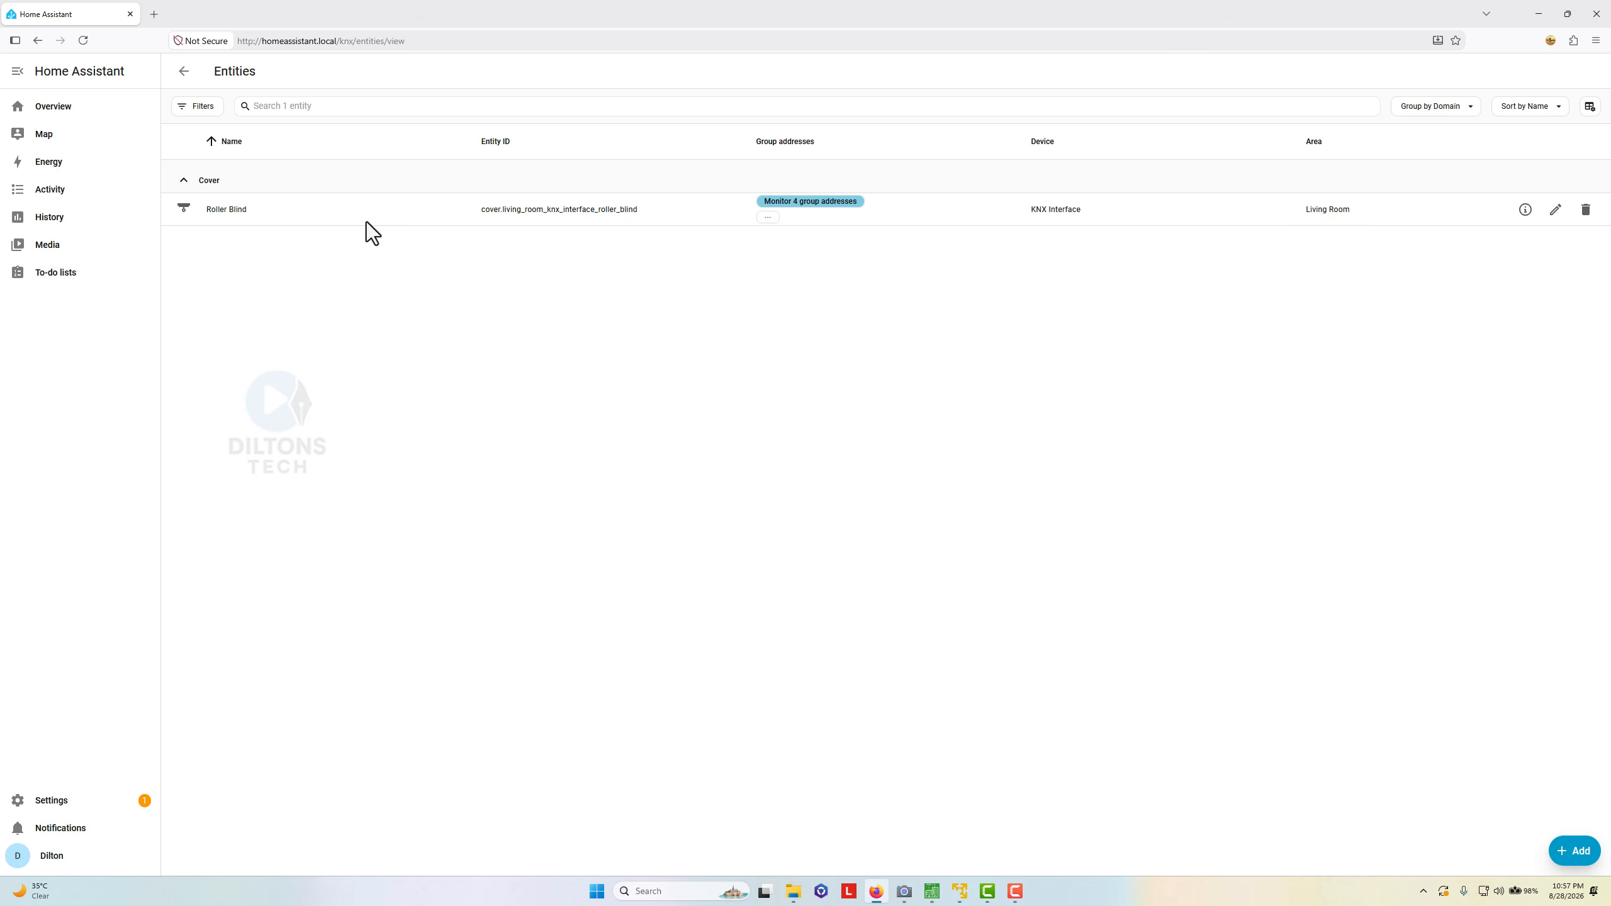
left_click(1573, 853)
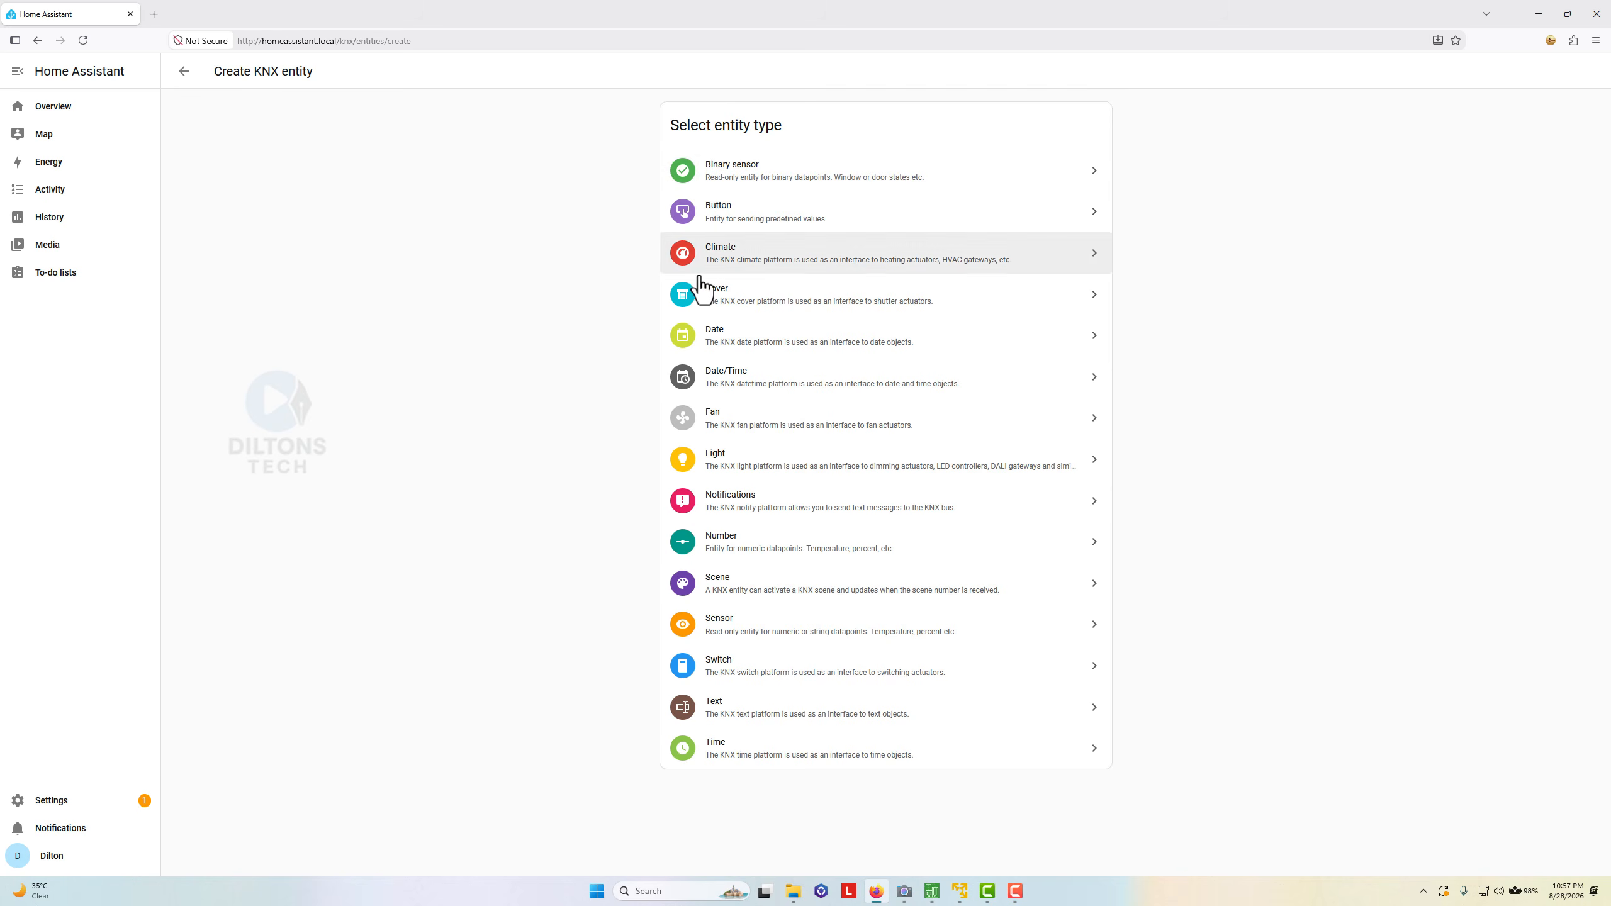
left_click(804, 473)
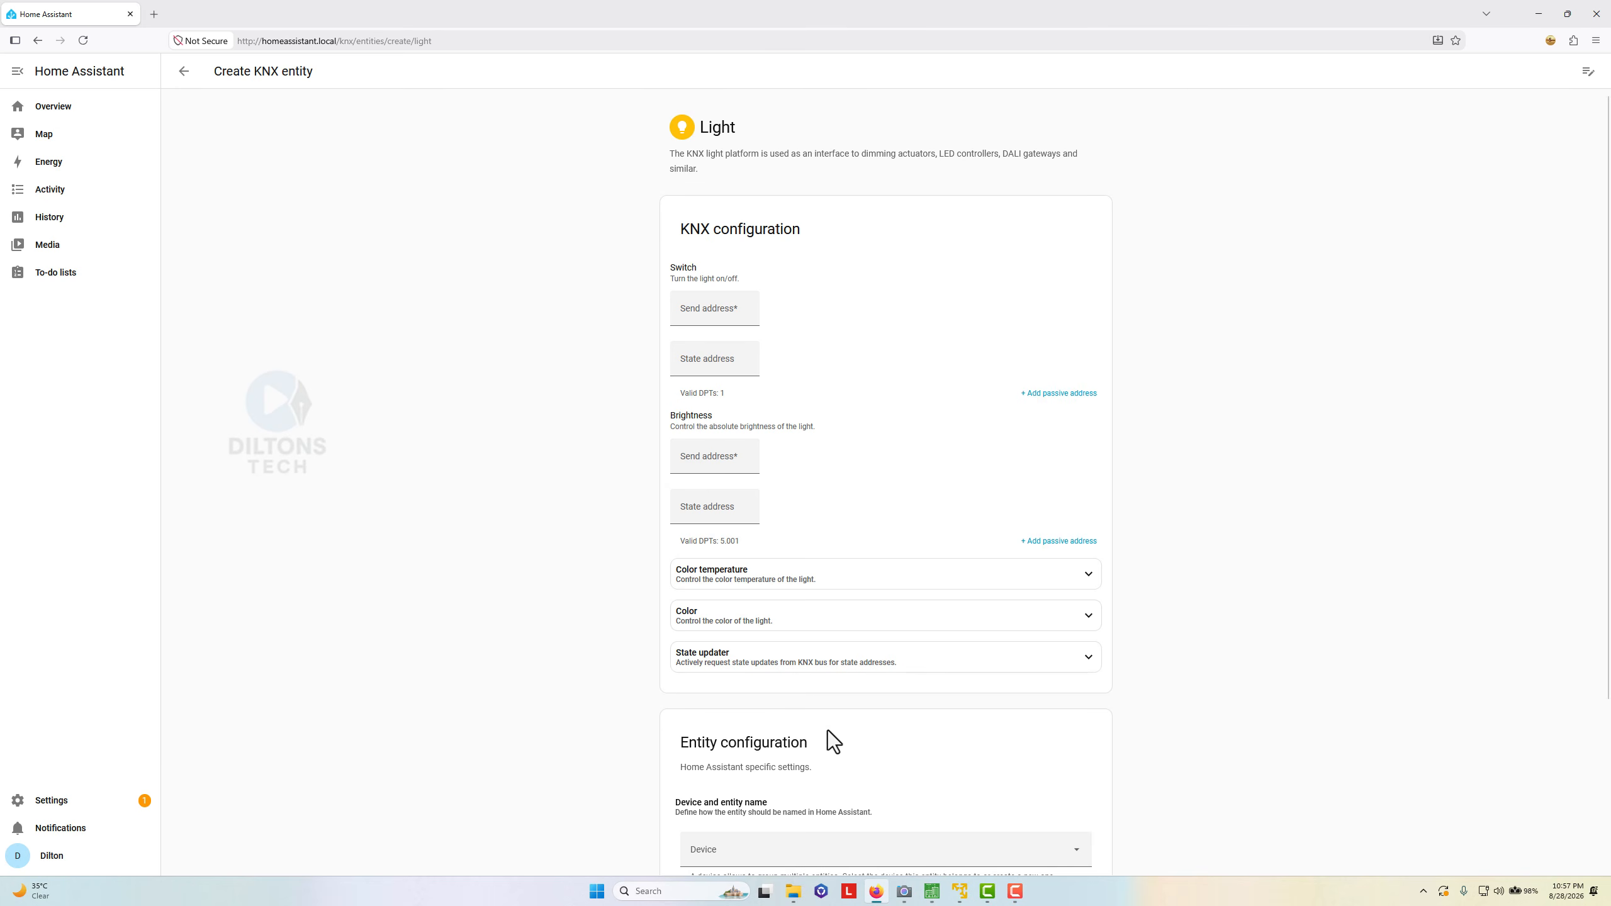
- Check the group addresses in ETS6, then set the light's Switch send address to 0/1/0 and state address to 0/1/1
left_click(931, 891)
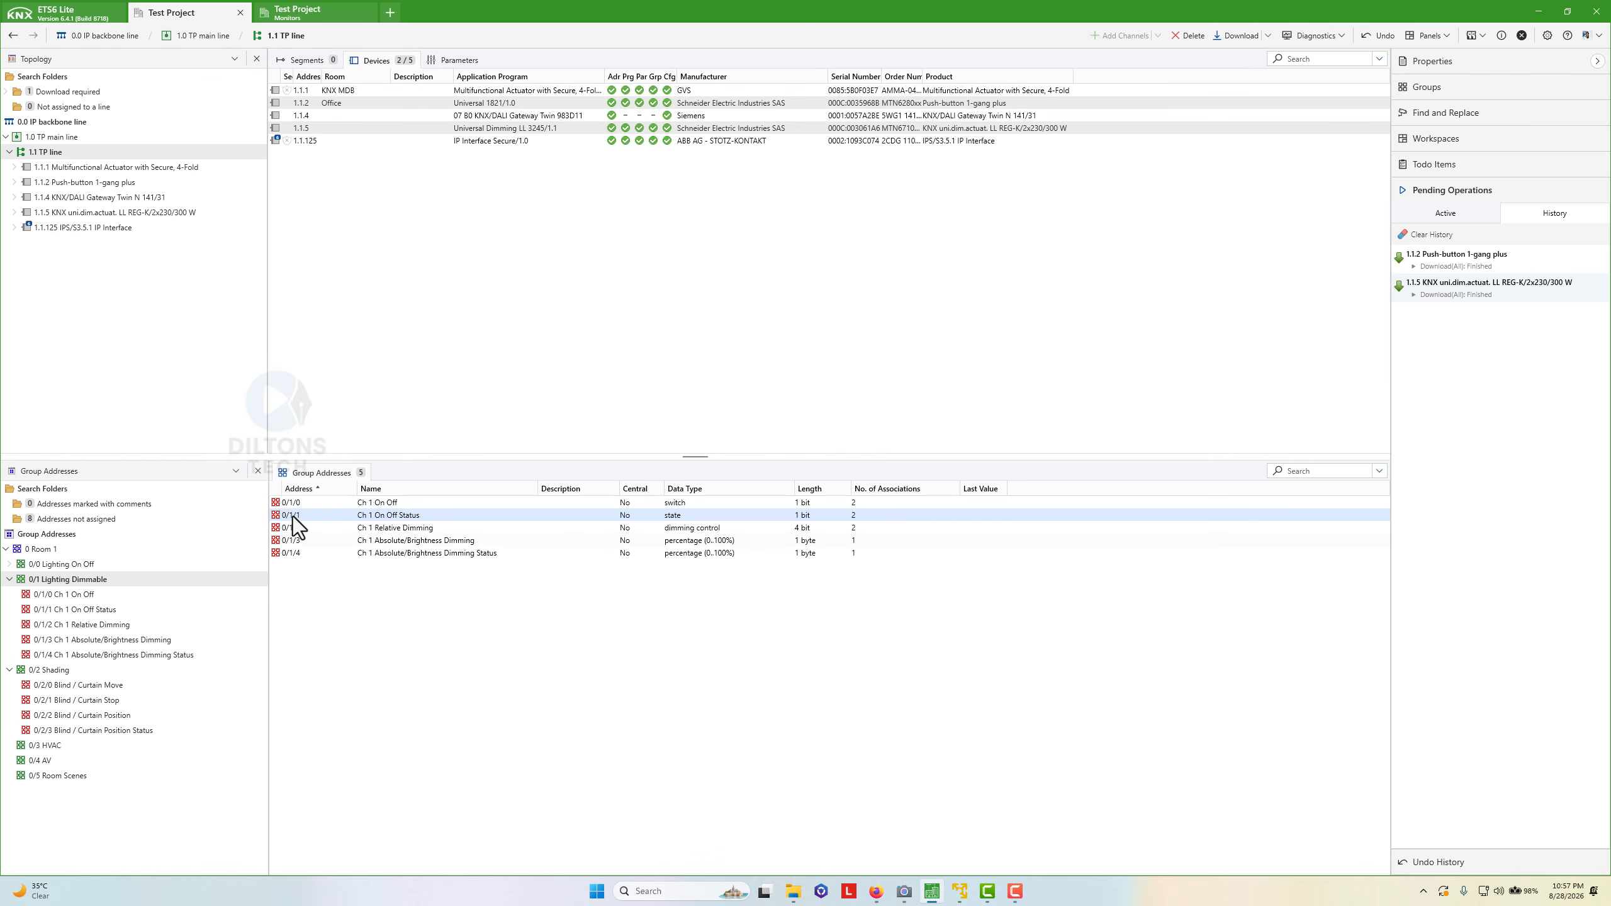
left_click(1538, 12)
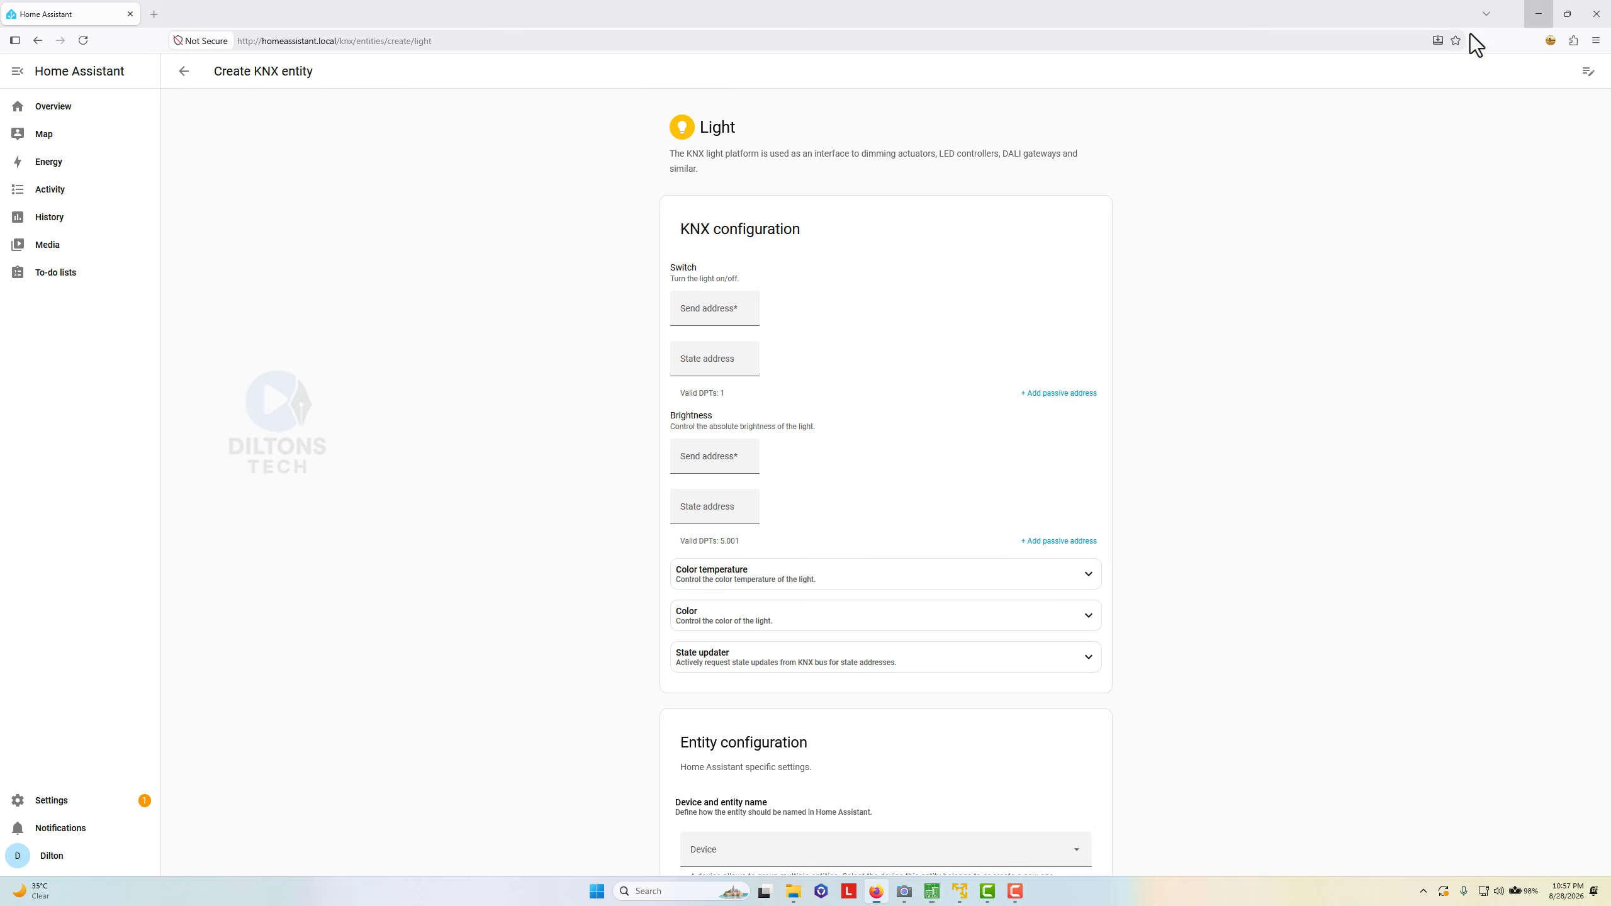
left_click(708, 308)
type("0")
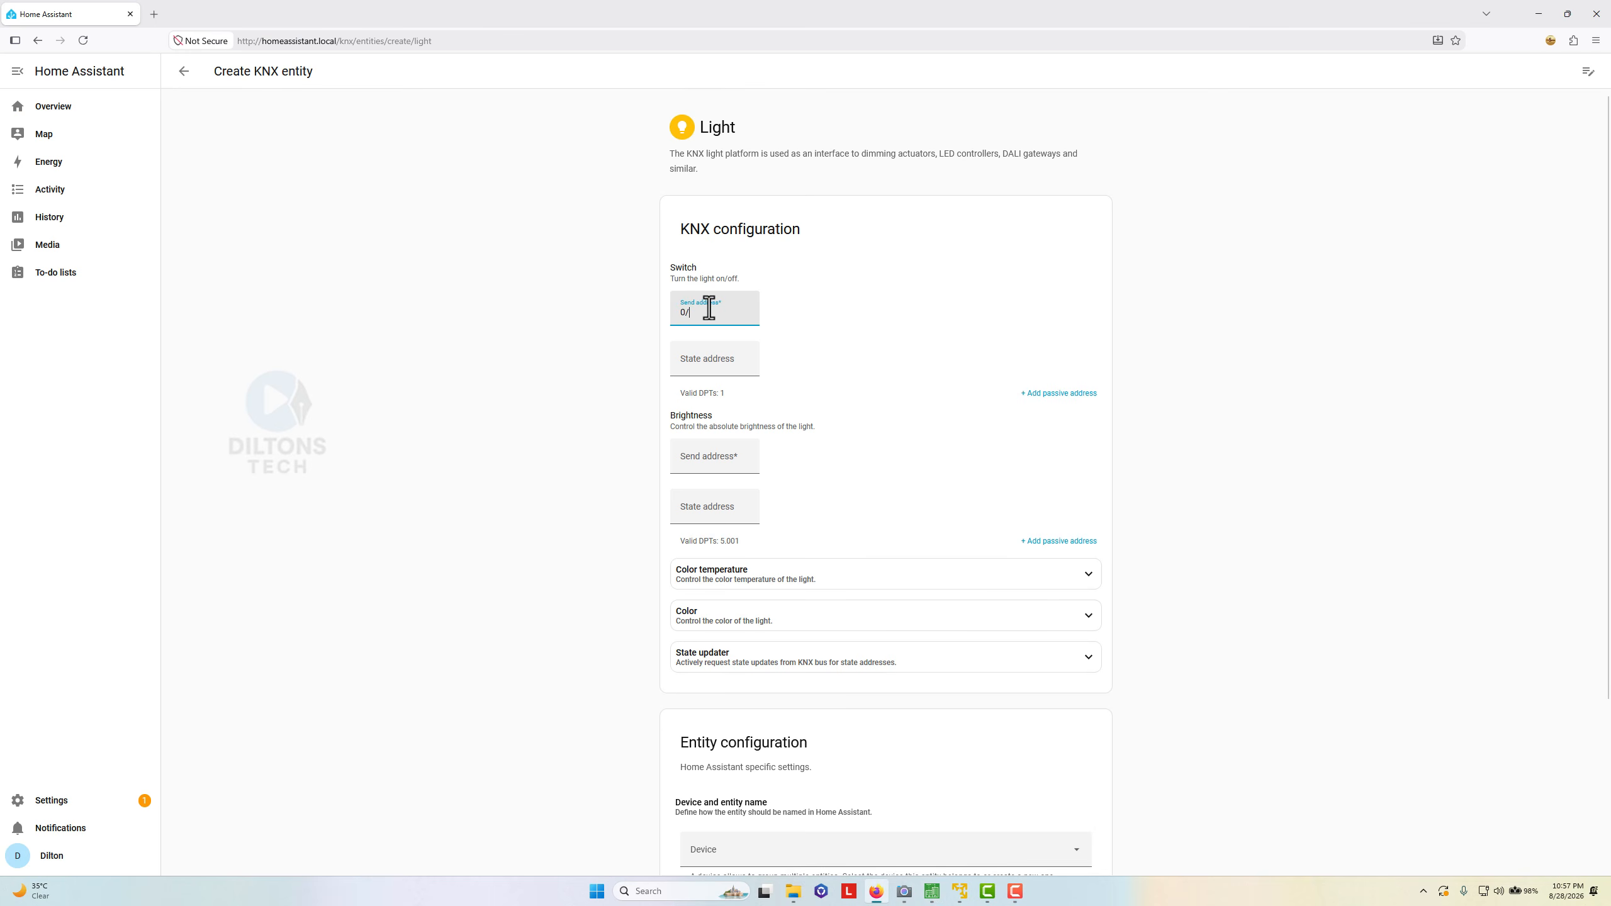
type("/1/0")
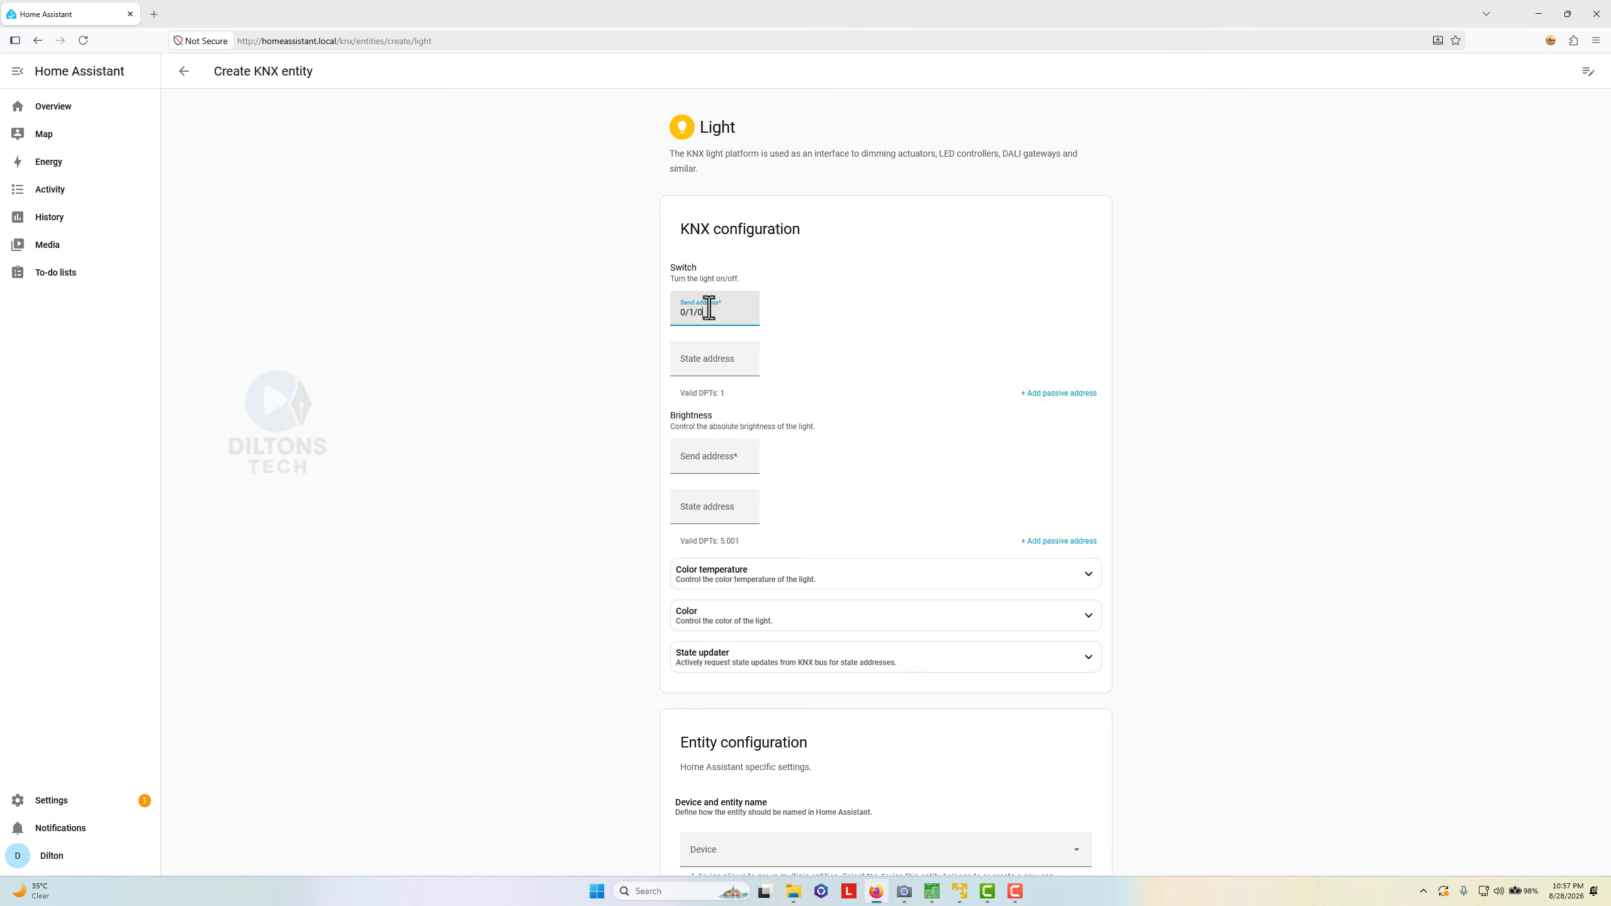
left_click(708, 362)
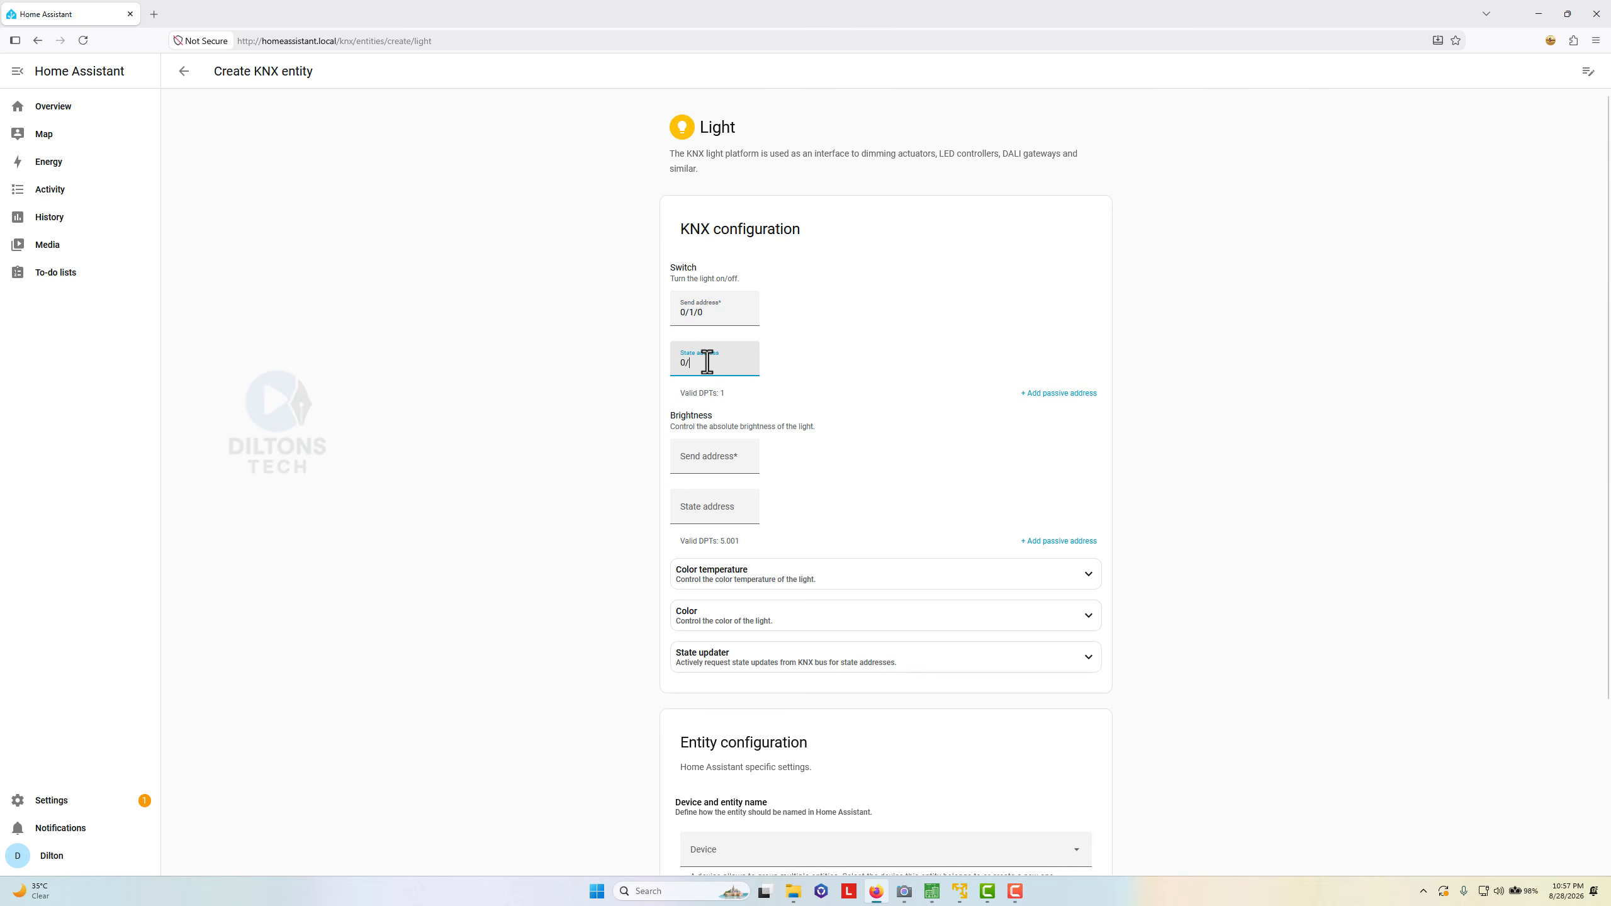
type("0/1/")
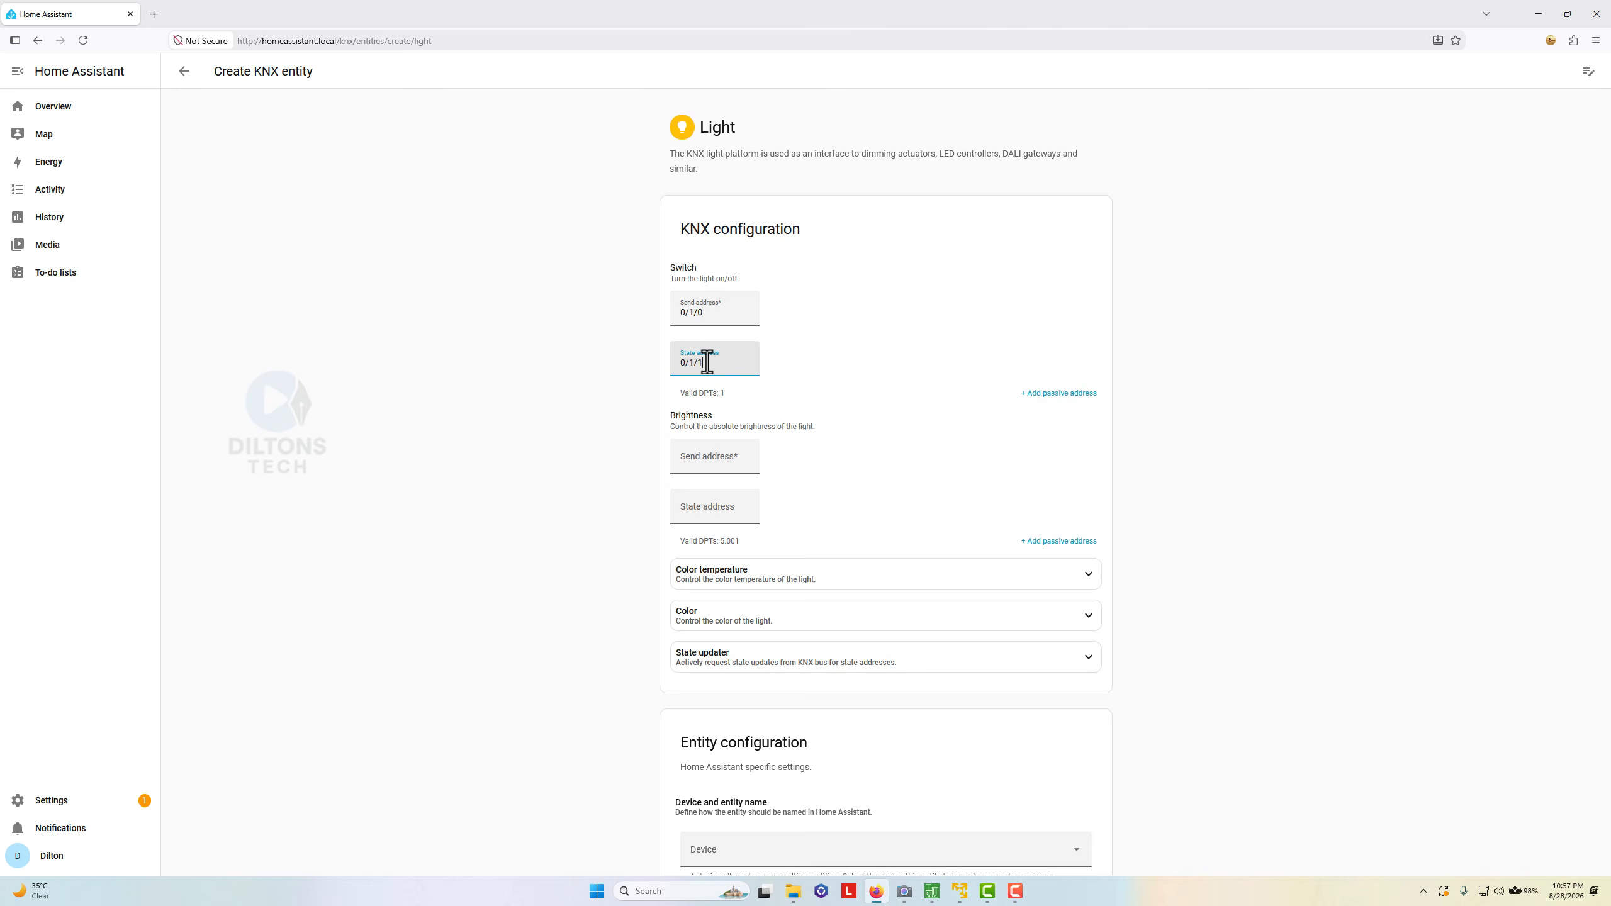
type("1")
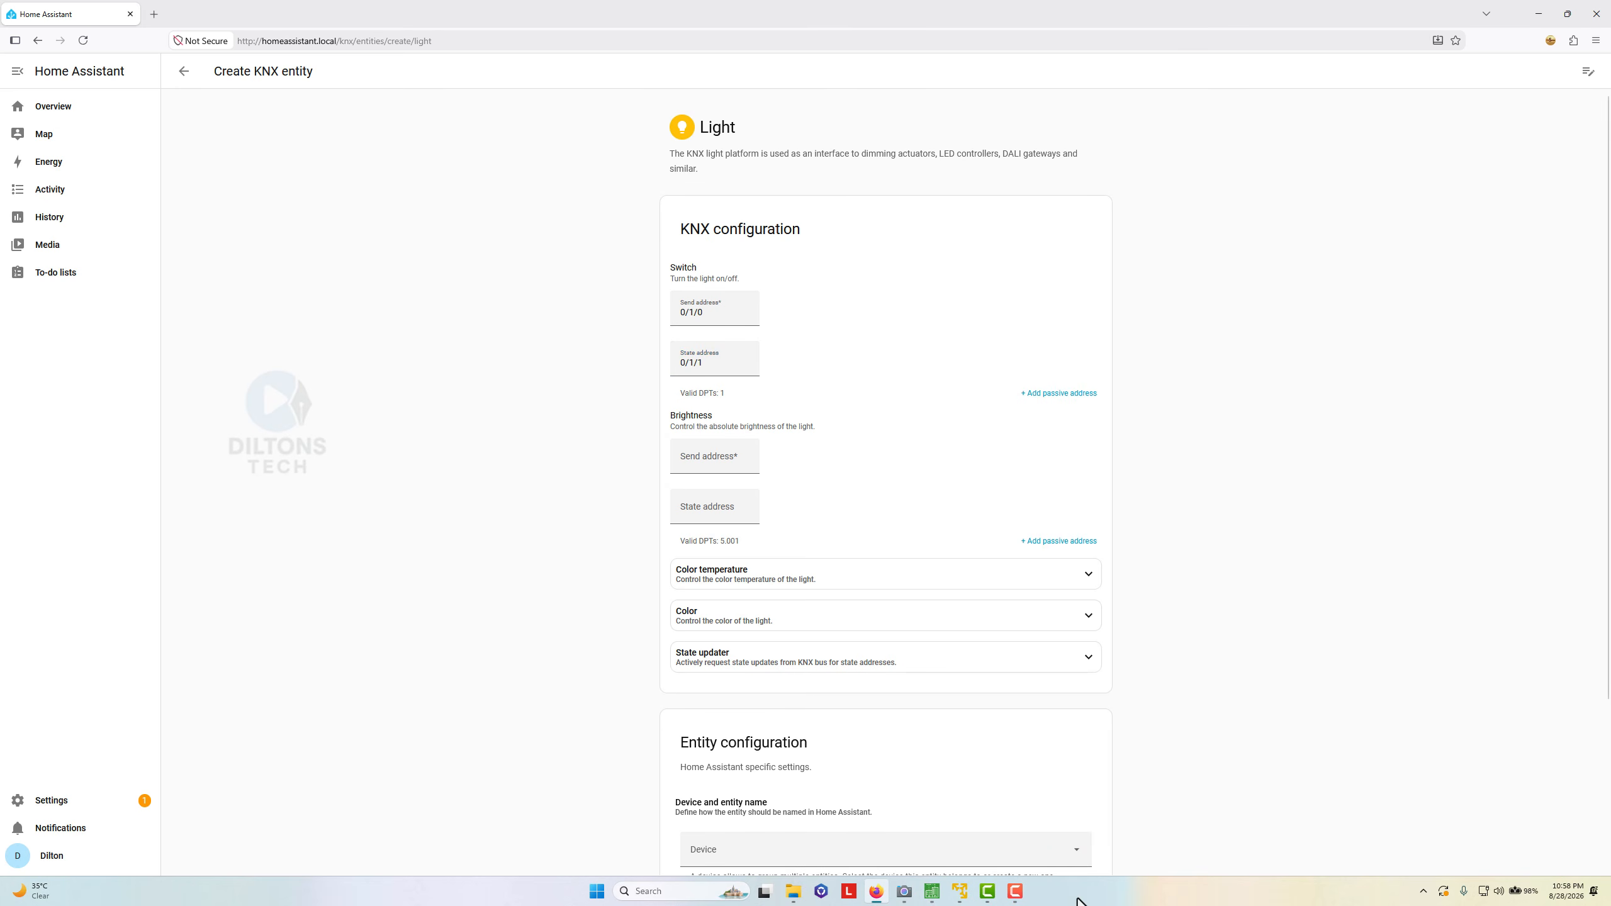
- Look up channel 1's Absolute/Brightness Dimming and status group addresses in ETS6, and return to Home Assistant
left_click(932, 891)
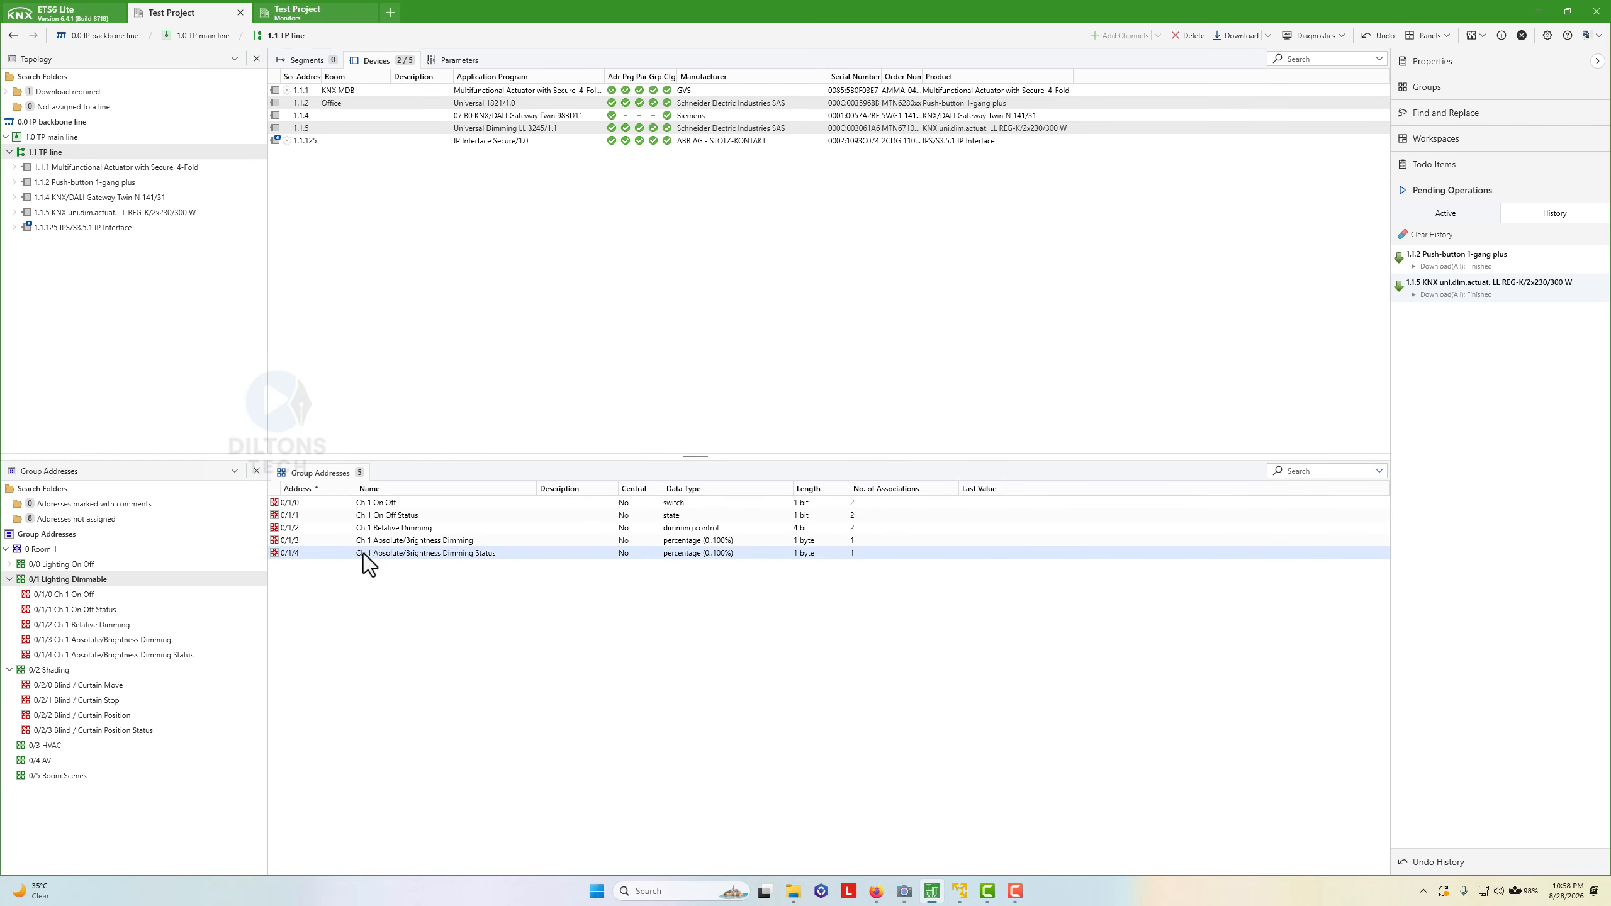
left_click(280, 543)
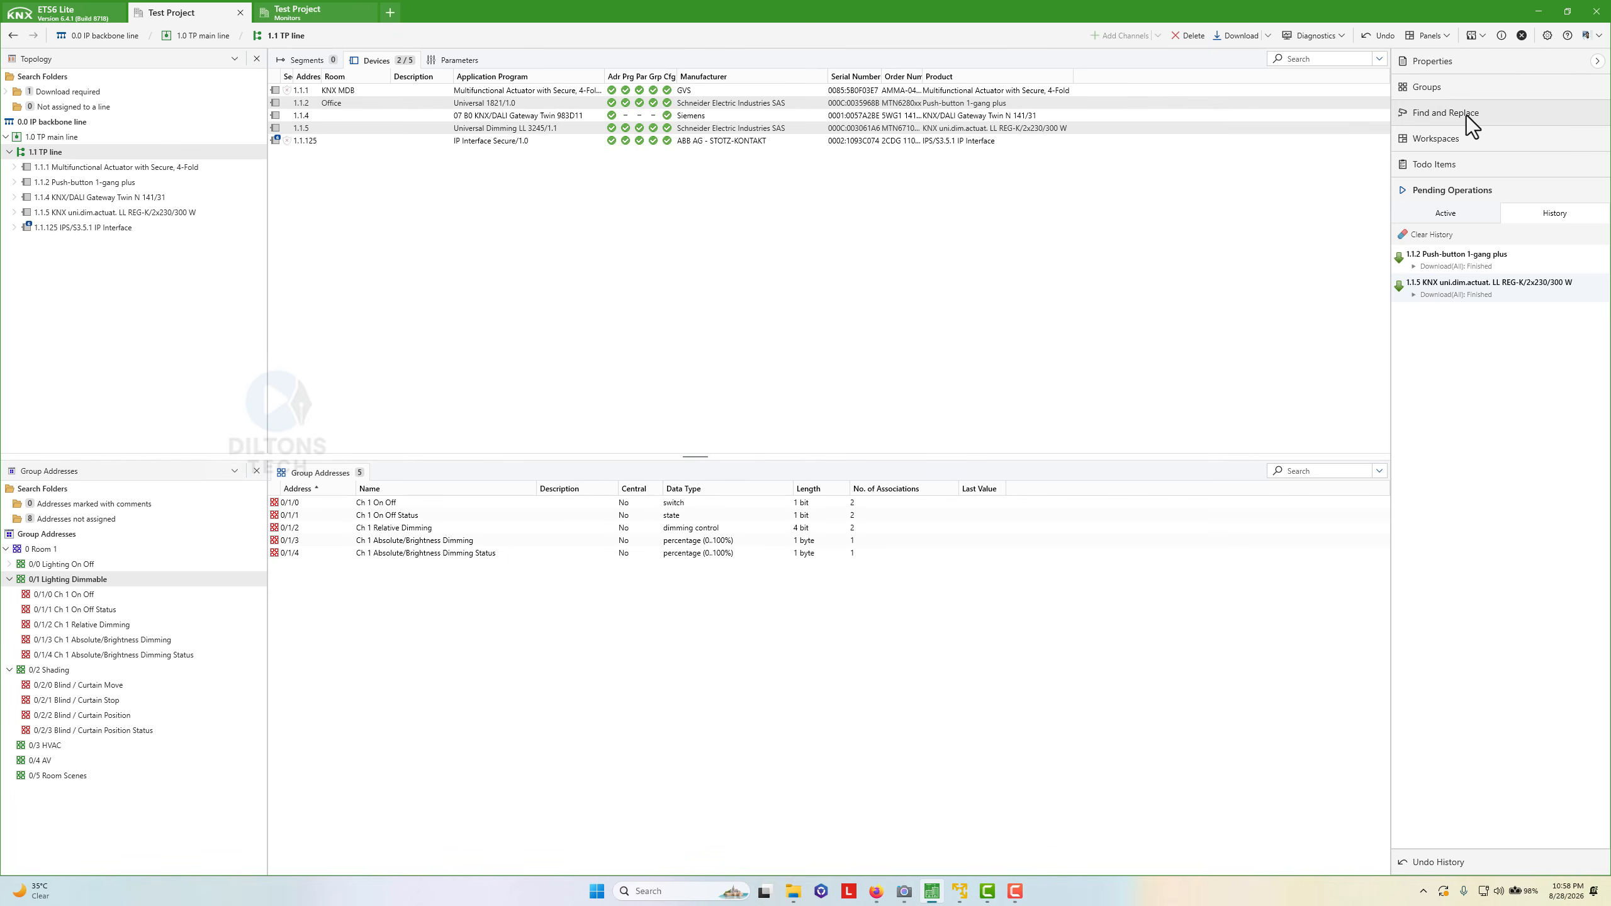
key("alt+Tab")
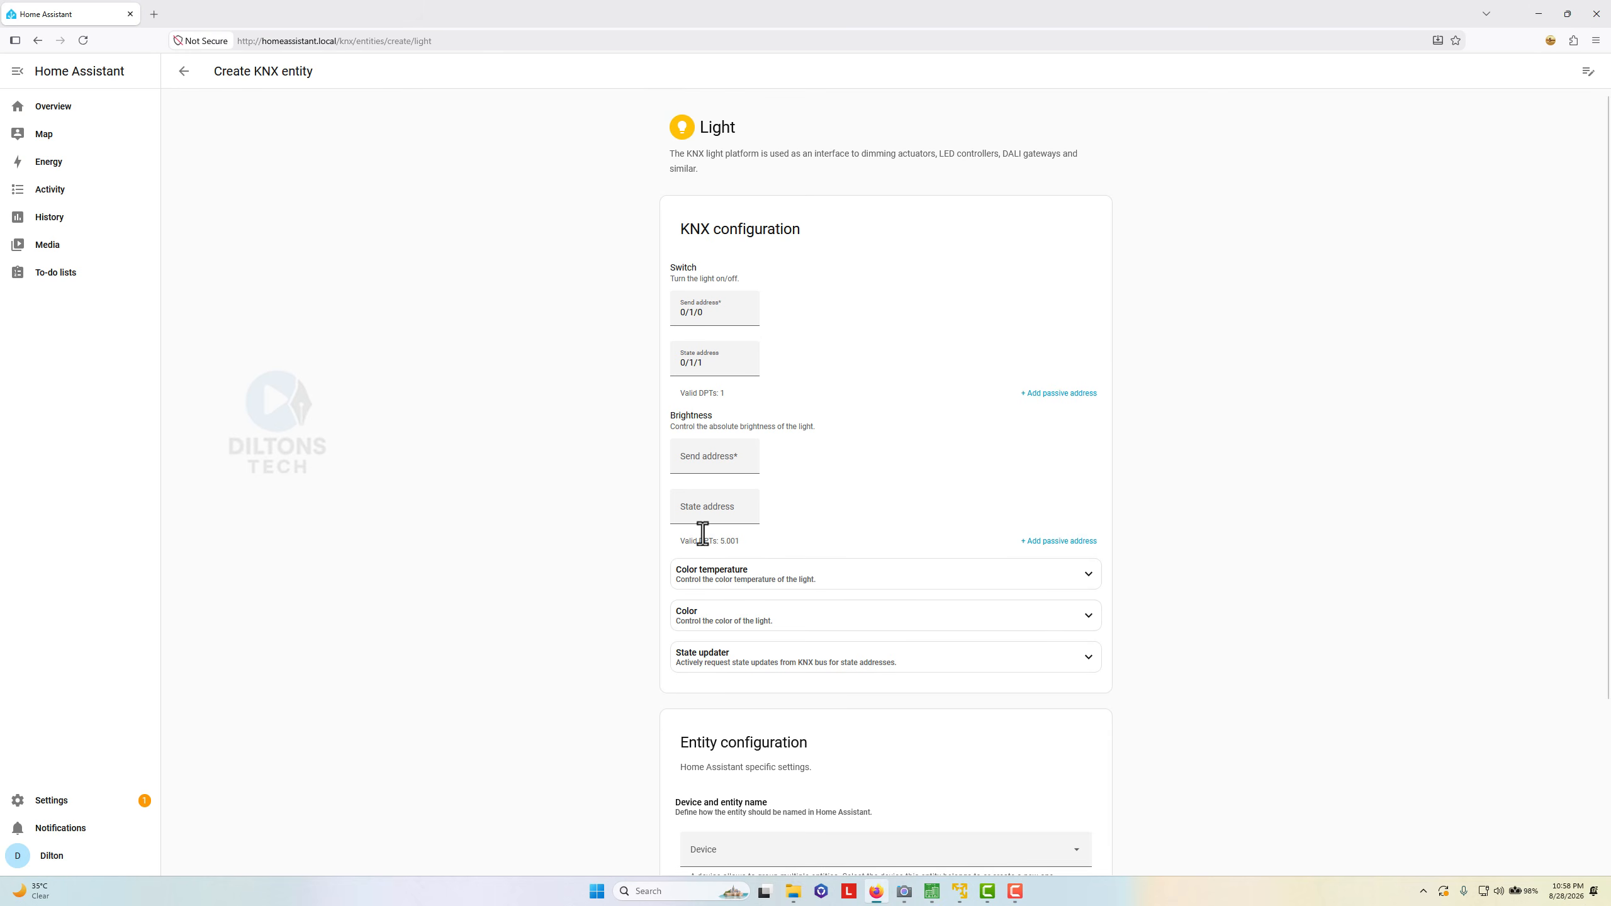
- Set the light's Brightness send address to 0/1/3 and state address to 0/1/4, and open the entity's device choices
left_click(699, 459)
type("0/1")
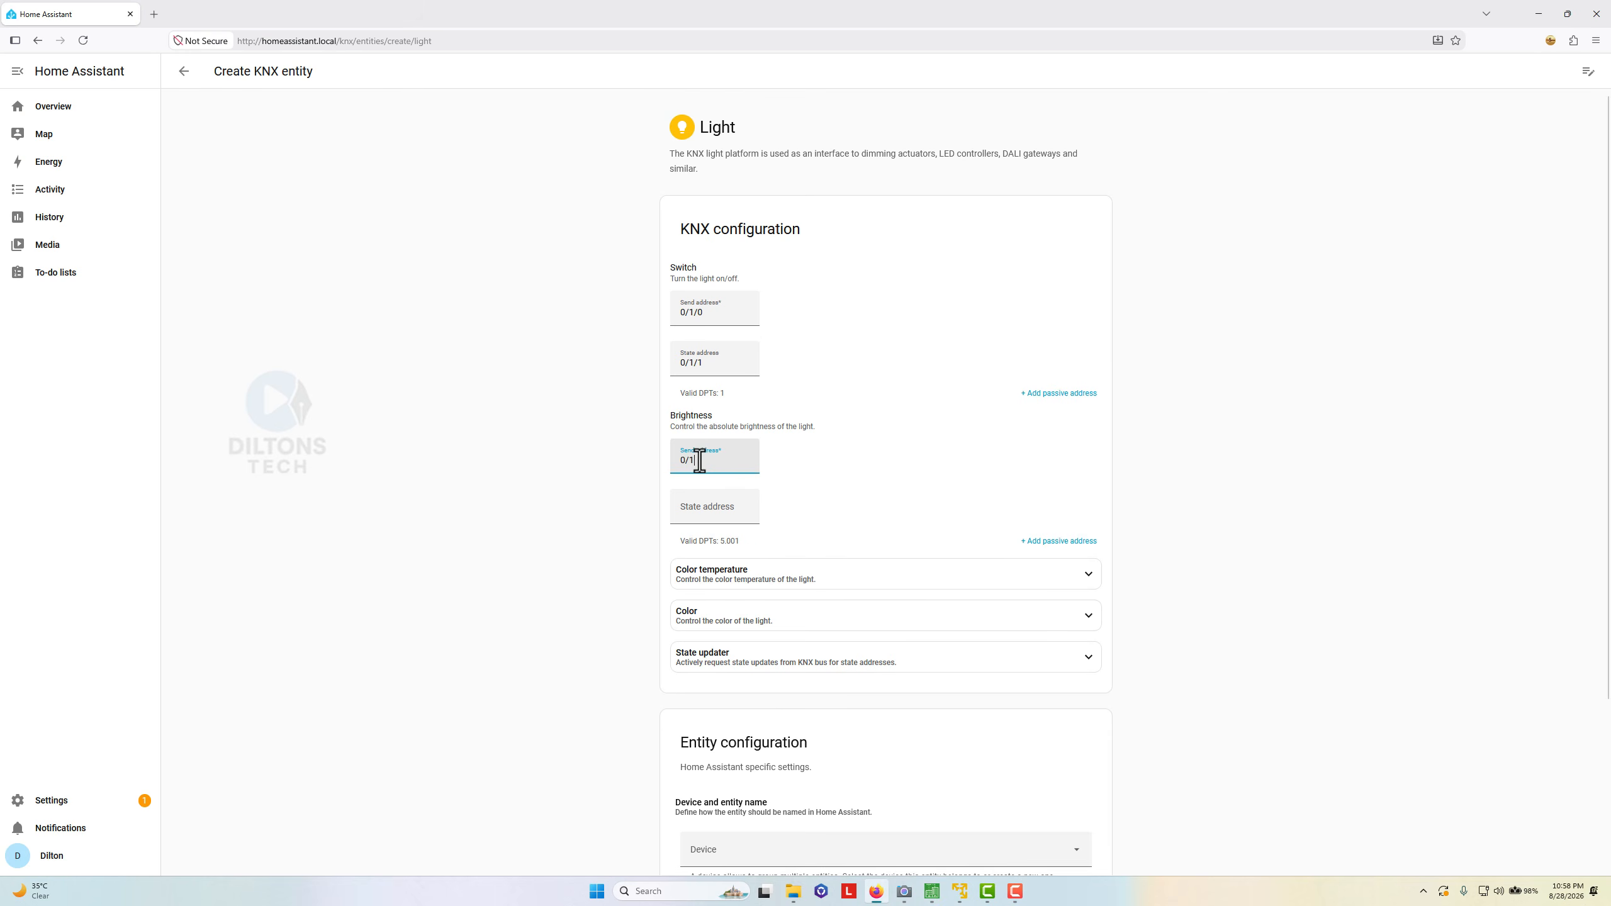
type("/3")
left_click(691, 516)
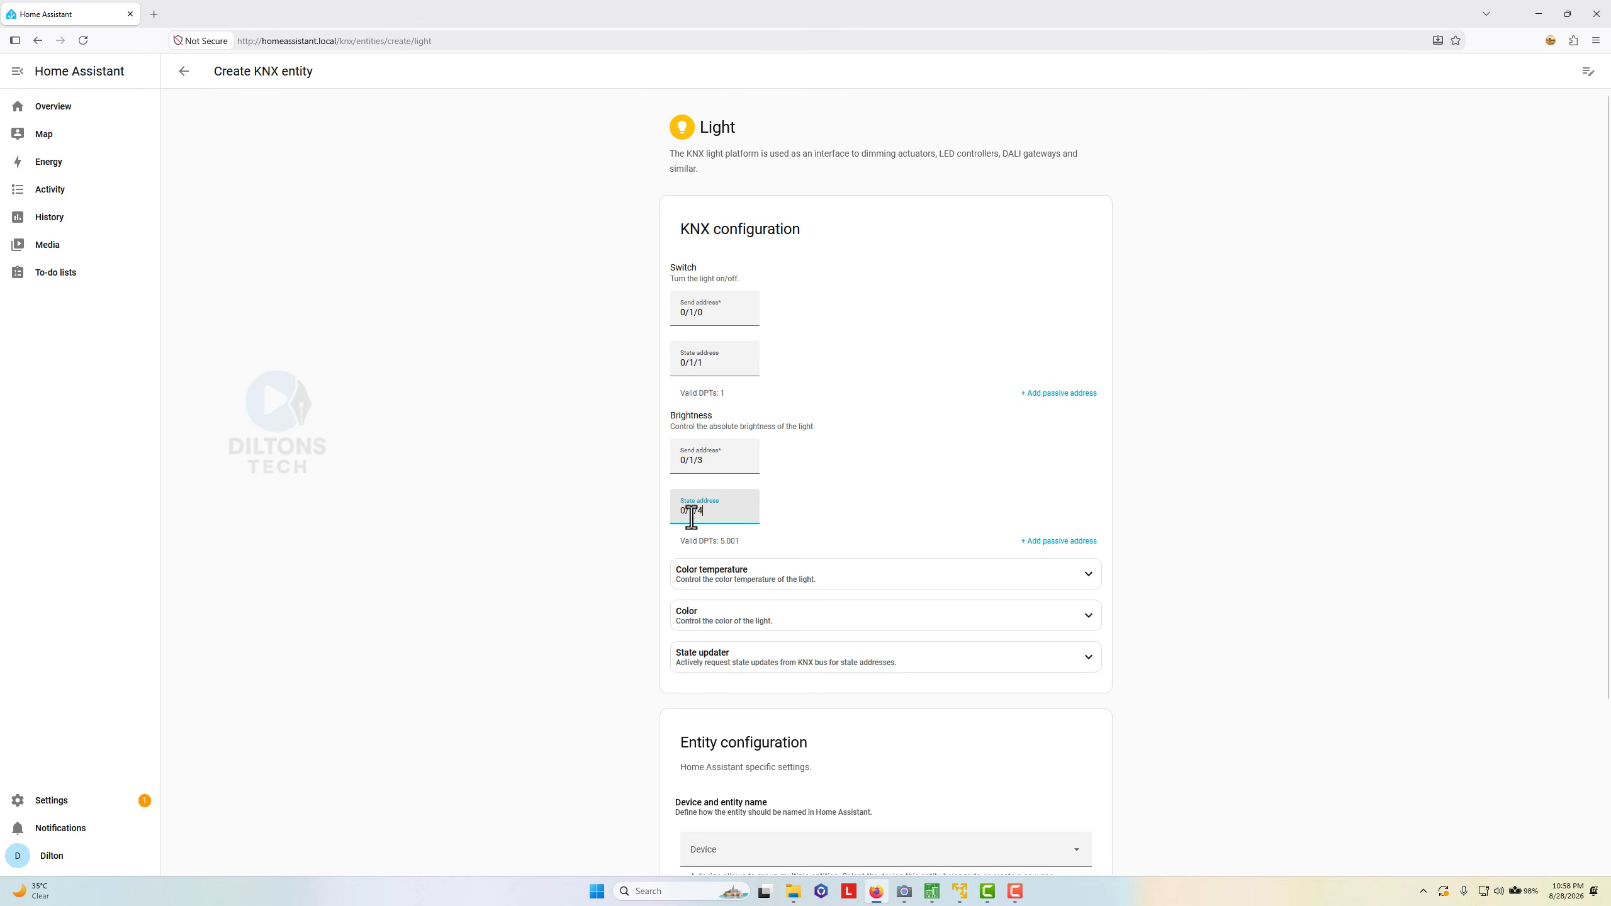
scroll(1205, 552, "down", 3)
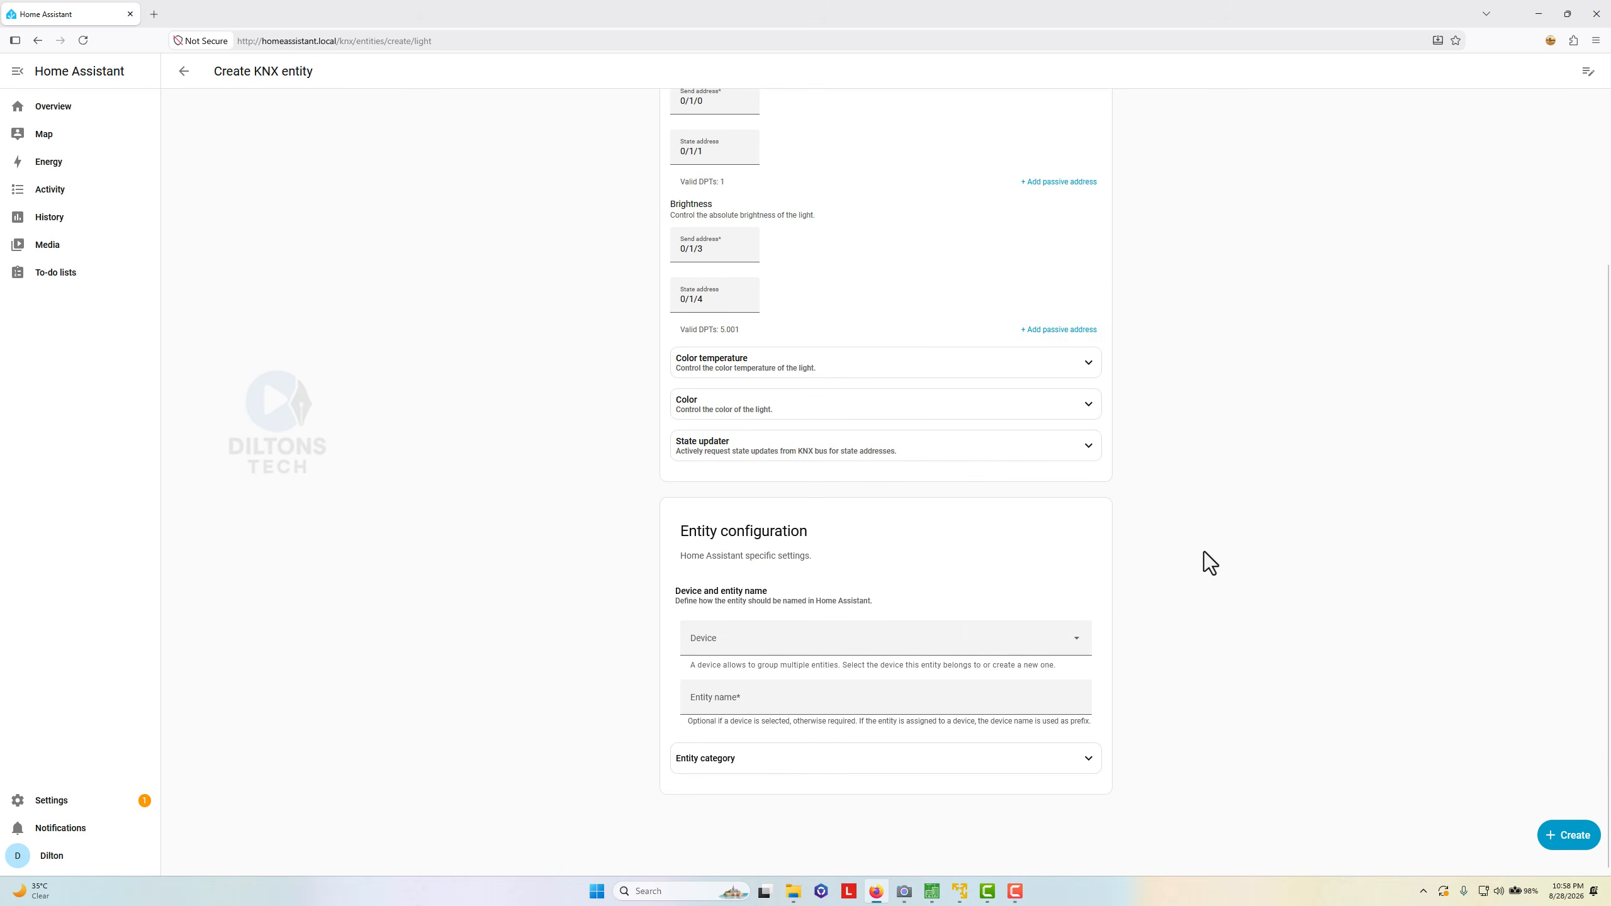
left_click(938, 649)
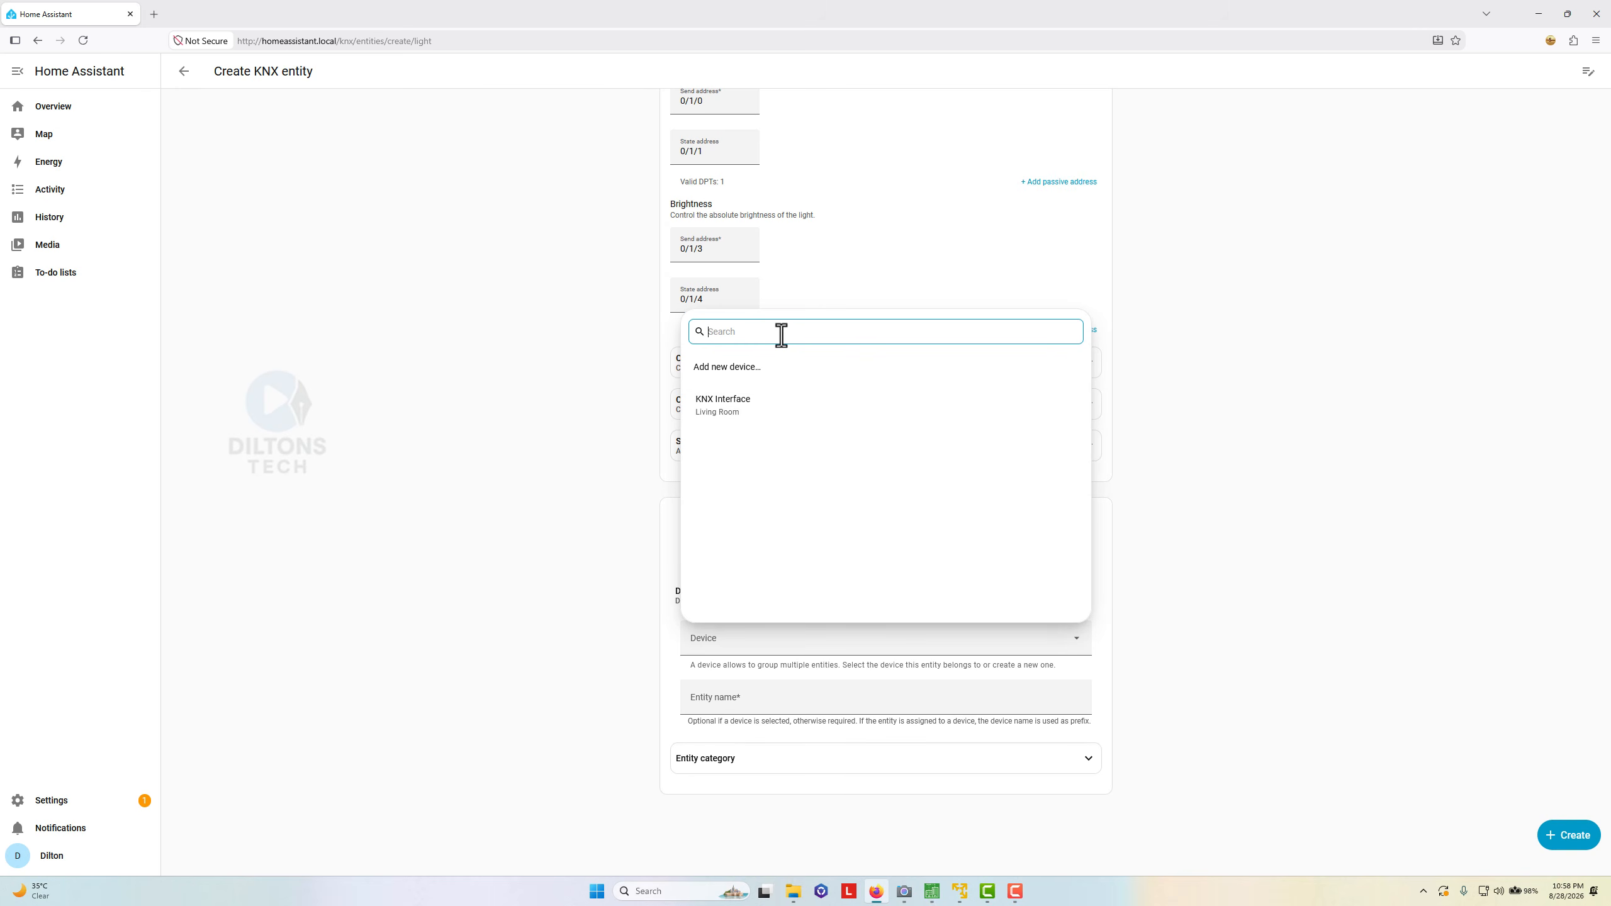
type("Livin")
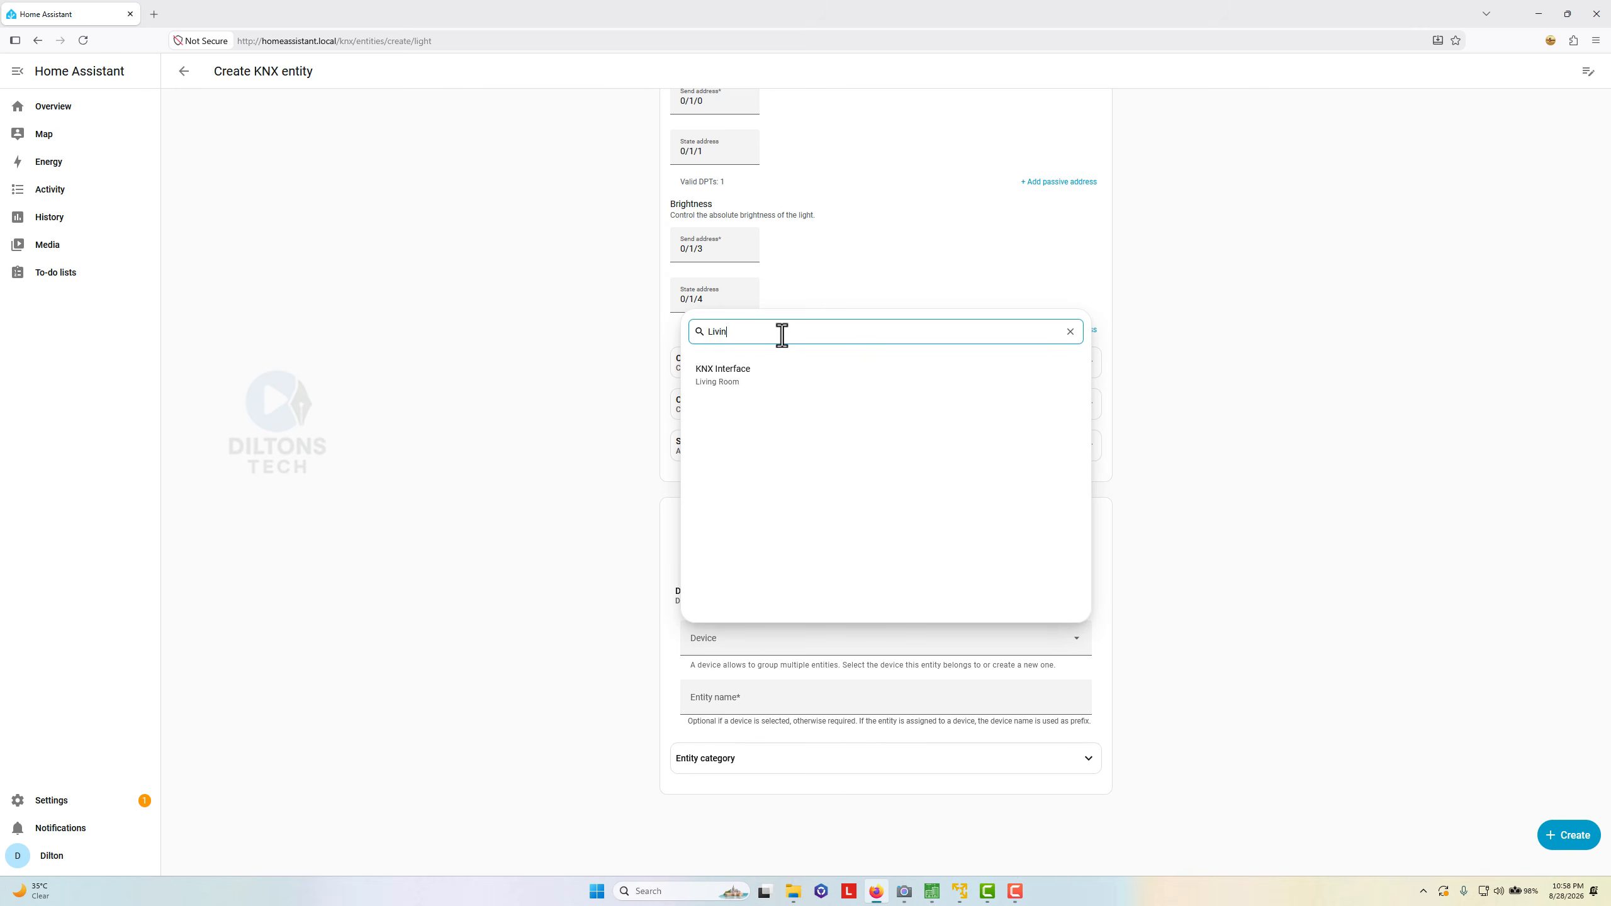
type("g room dim")
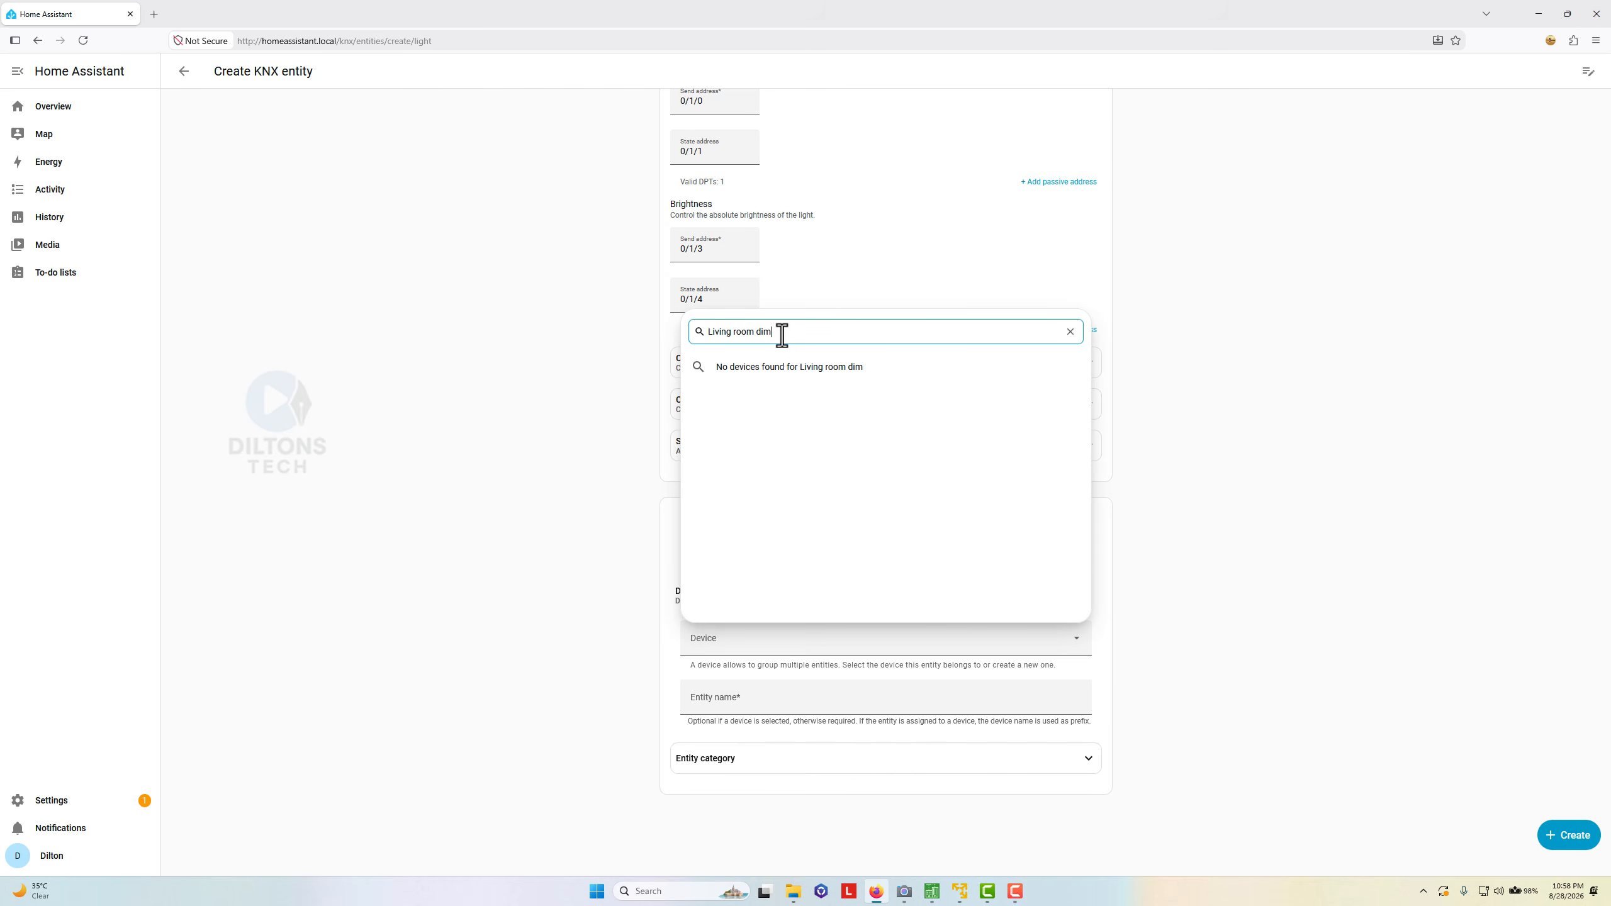
type("m")
key("Caps_Lock")
type("B")
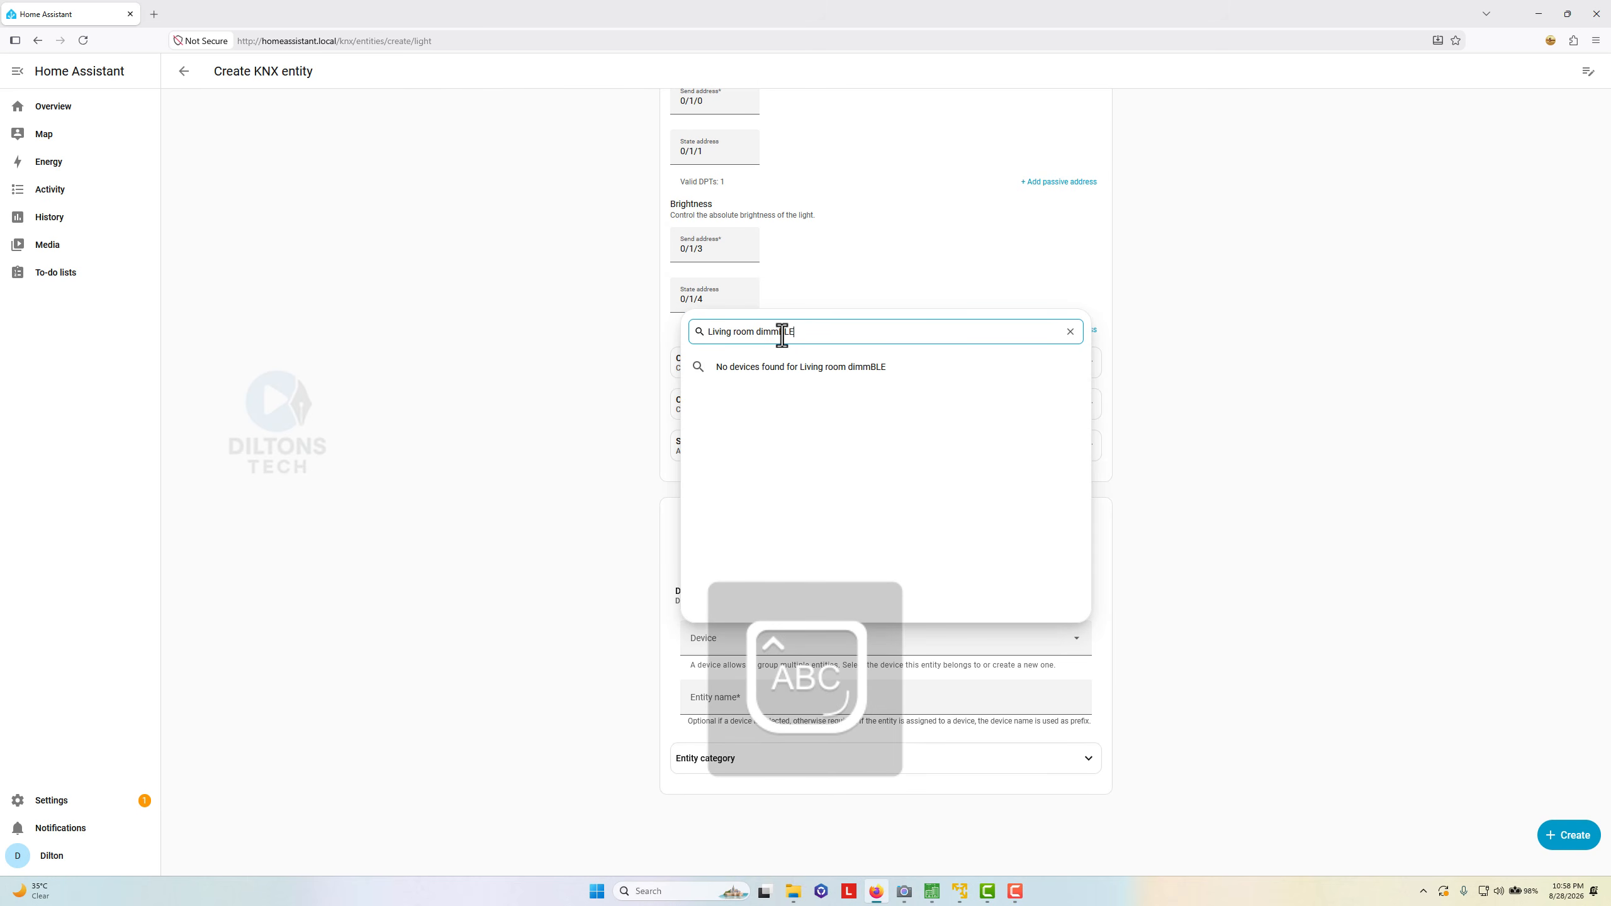
type("L")
key("BackSpace")
key("Caps_Lock")
type("able light")
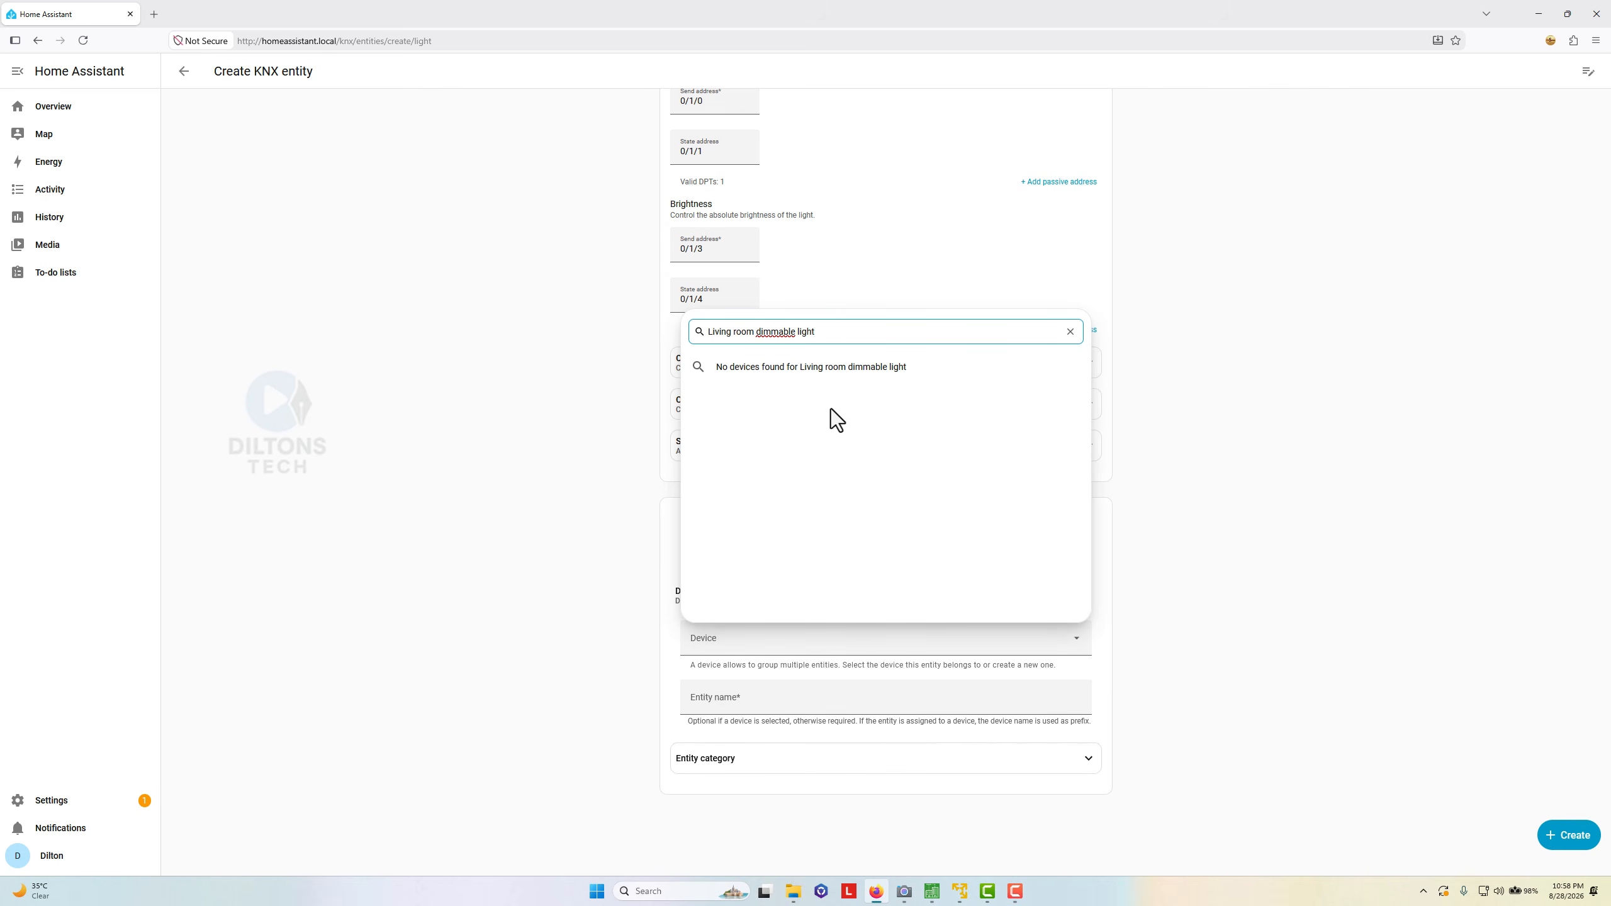
left_click(823, 452)
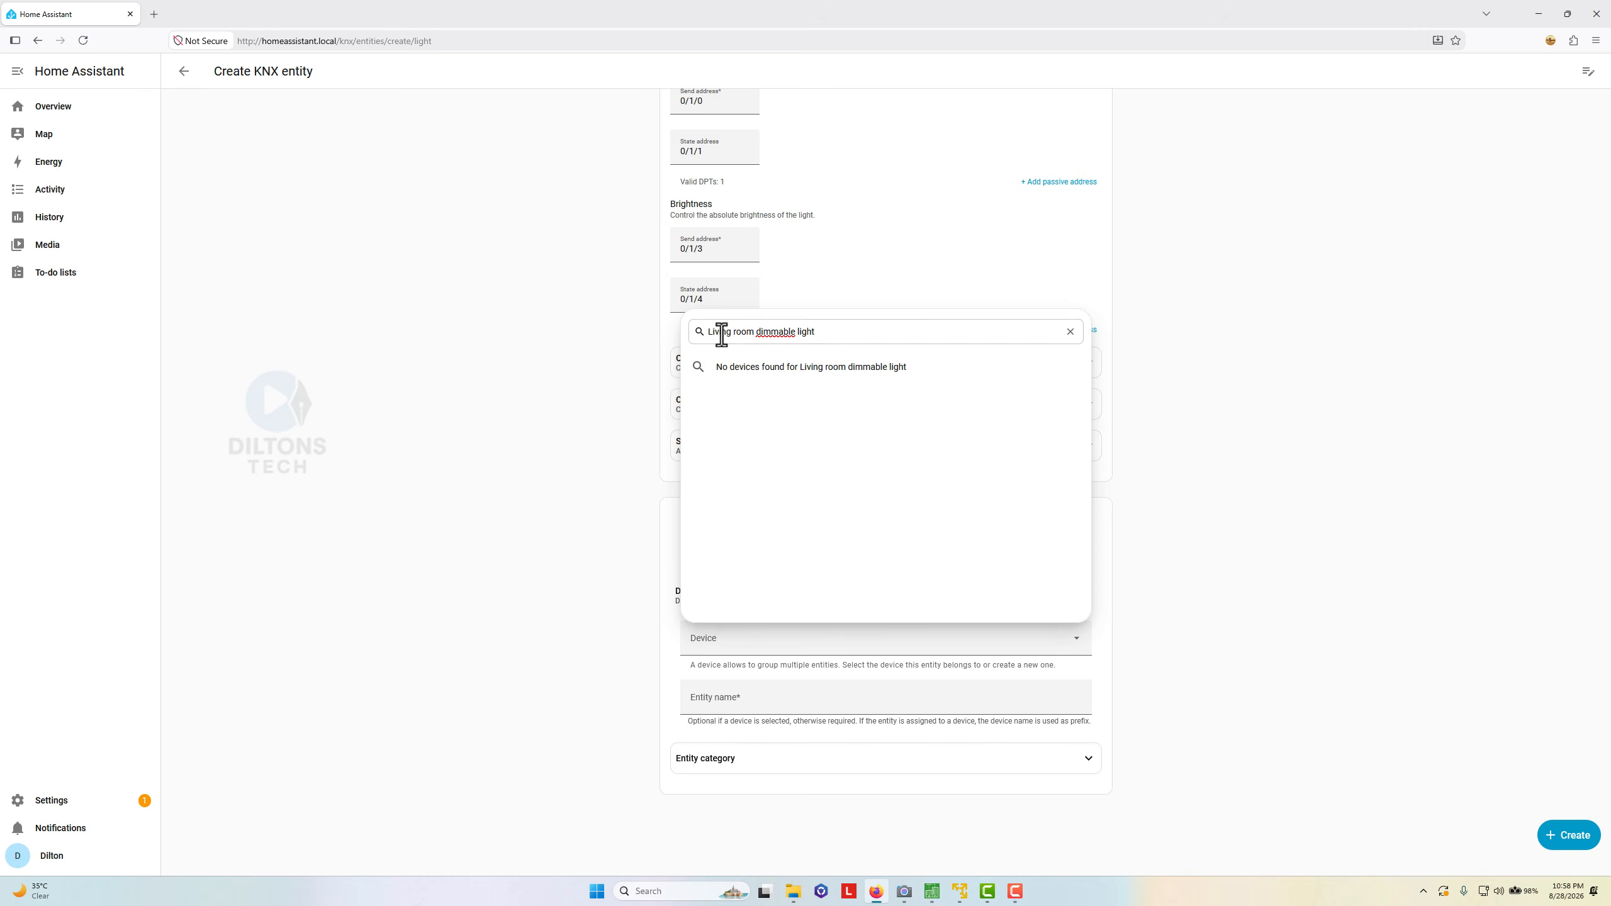
left_click(1070, 331)
- Assign the entity to the KNX Interface device, name it "DImmable light" and create it
left_click(724, 406)
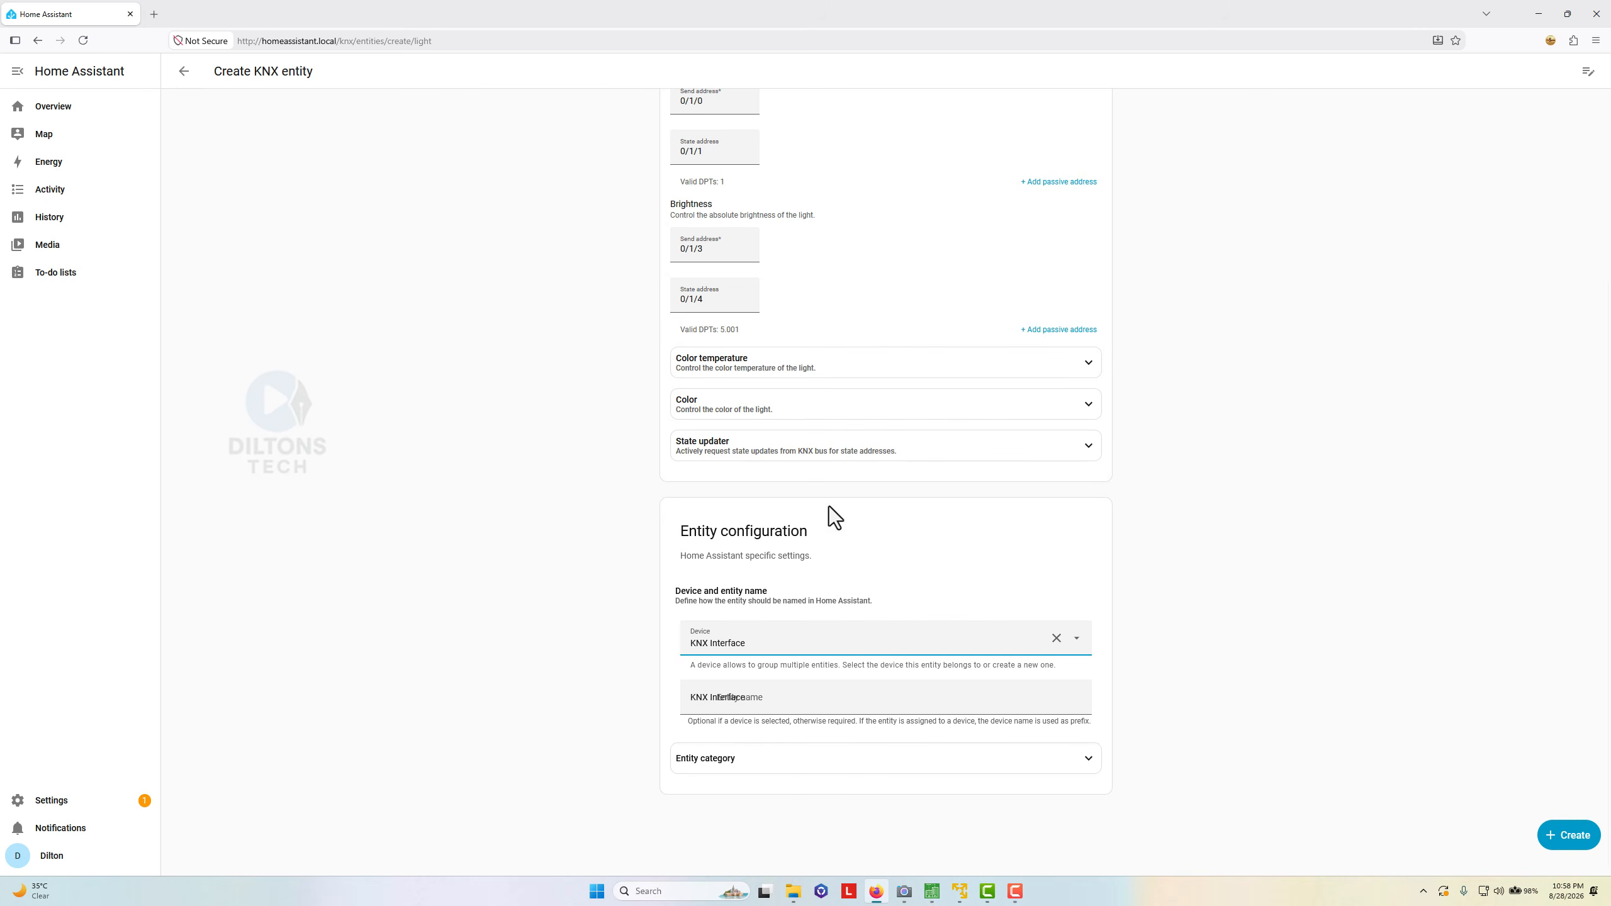
left_click(806, 704)
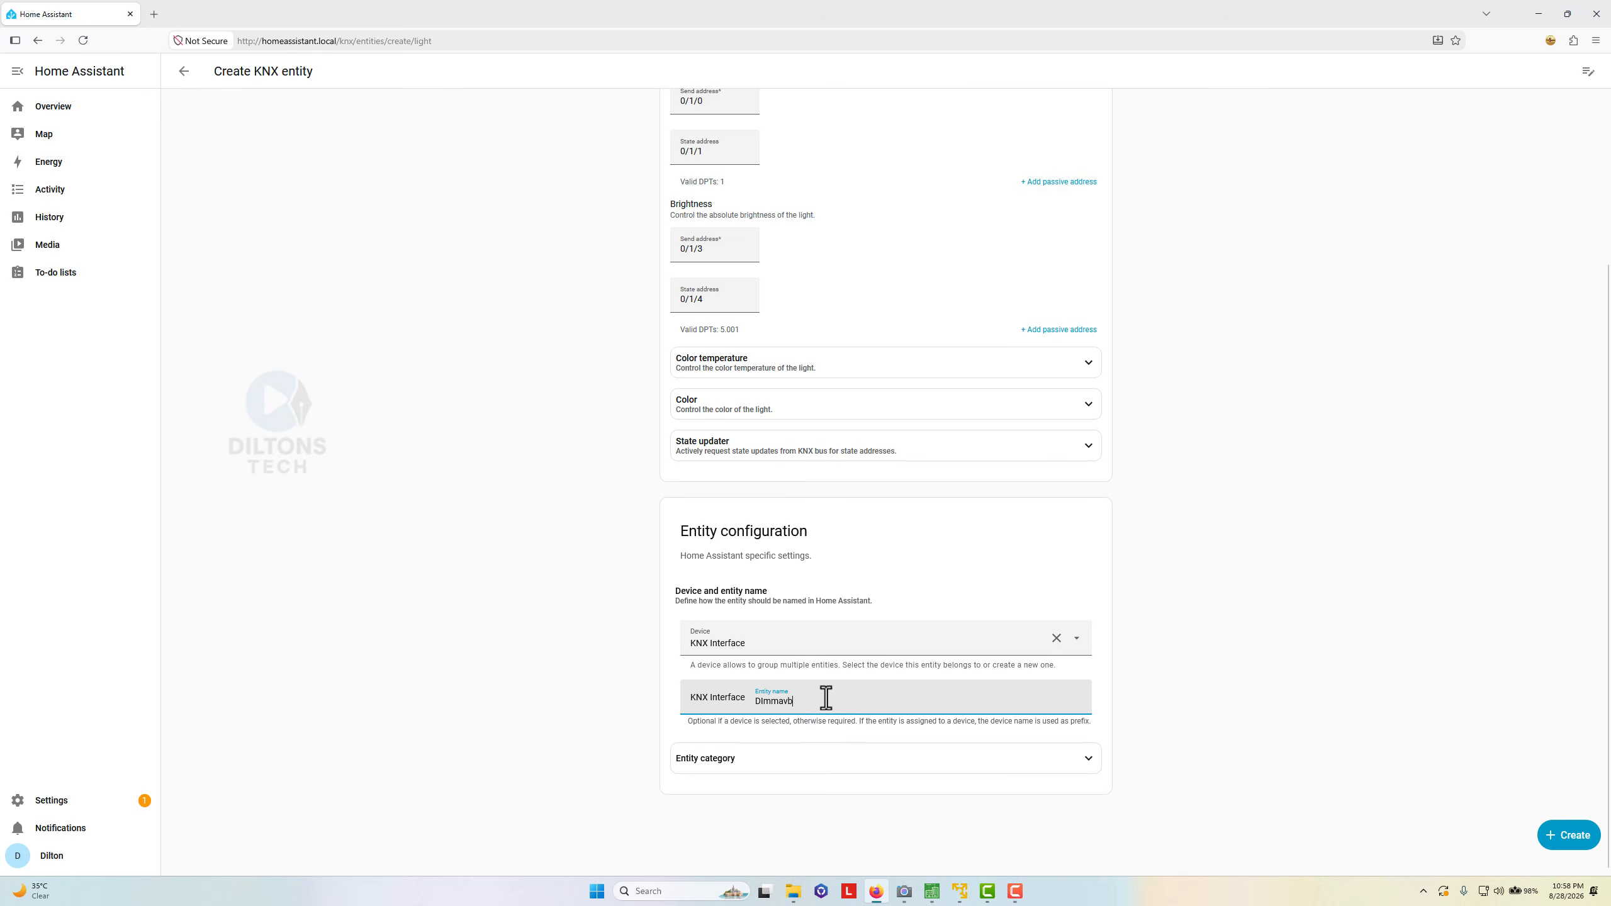
type("Dimmavb")
key("BackSpace")
key("BackSpace")
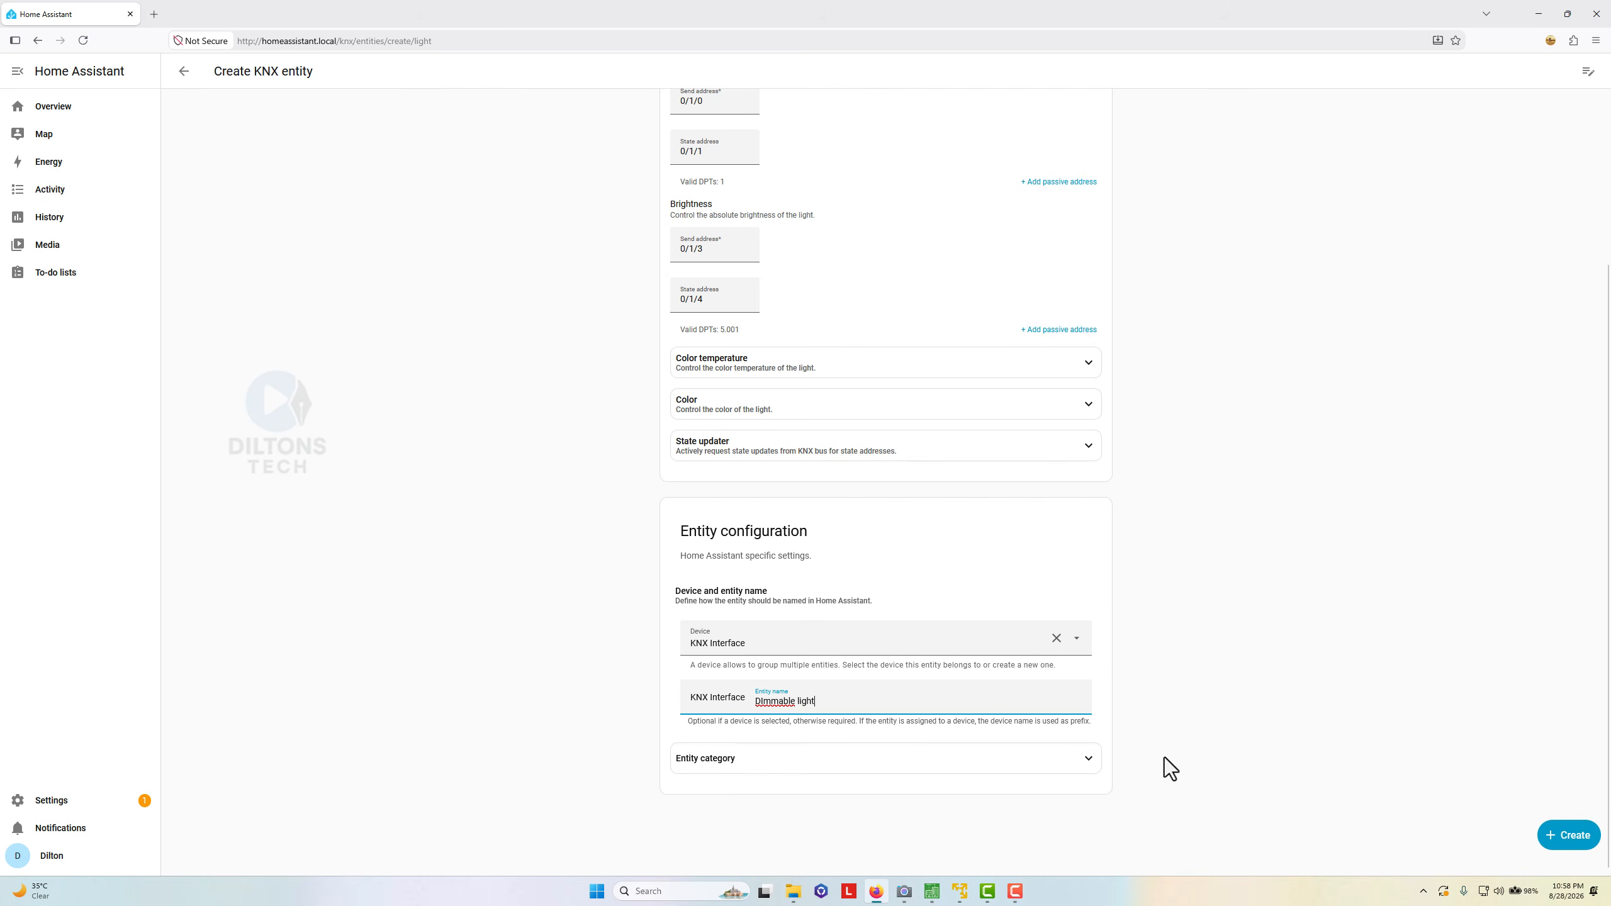
left_click(1566, 836)
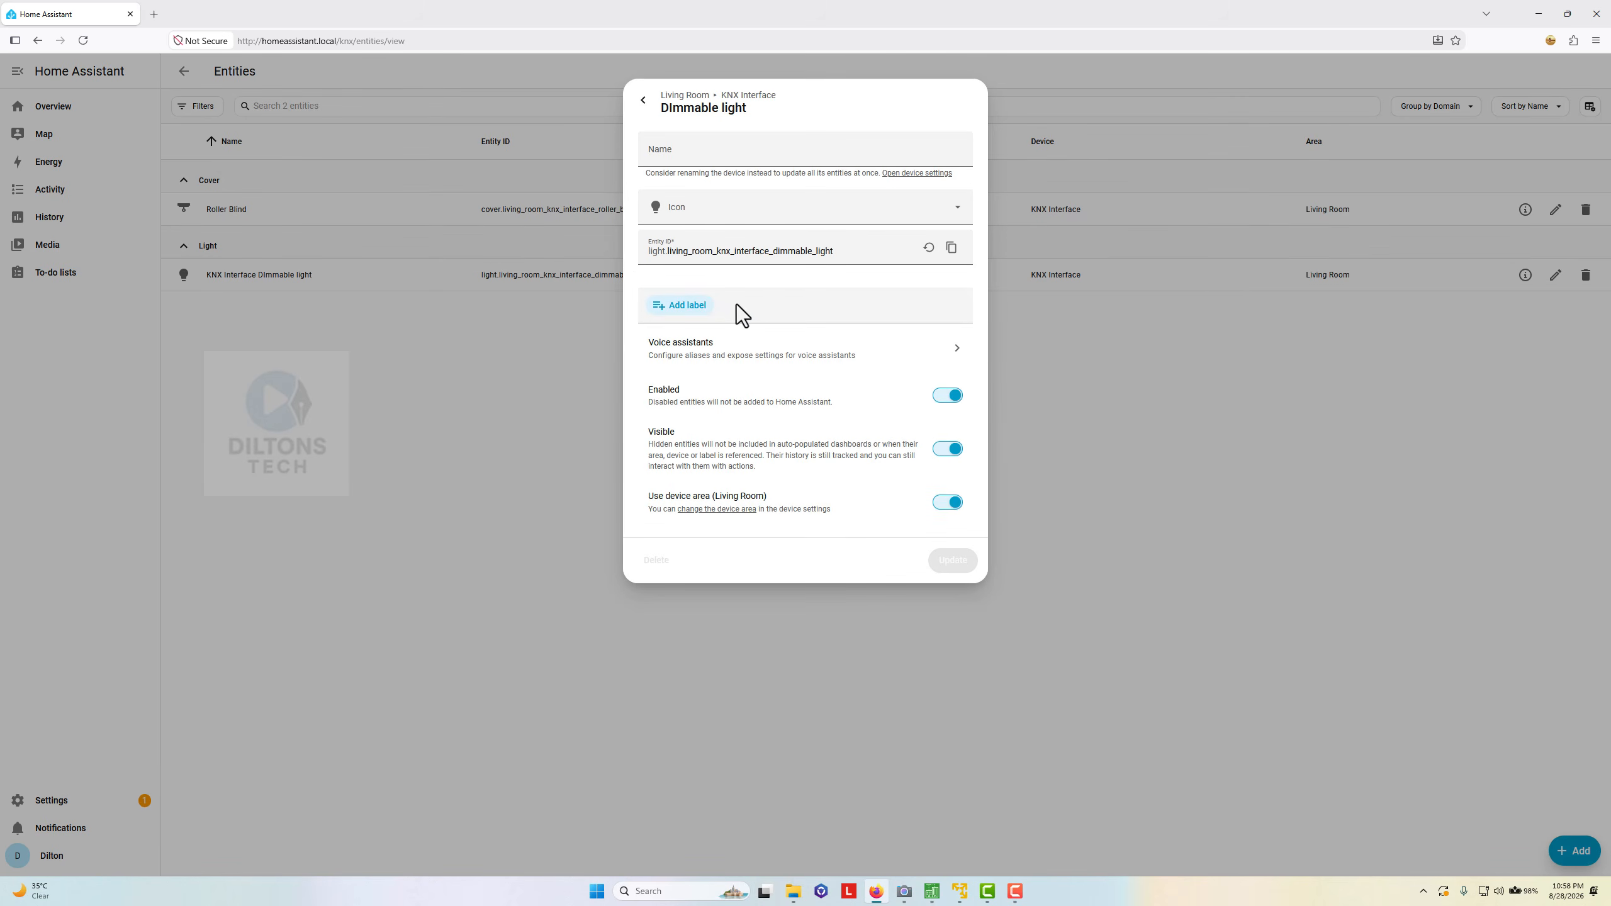
left_click(803, 216)
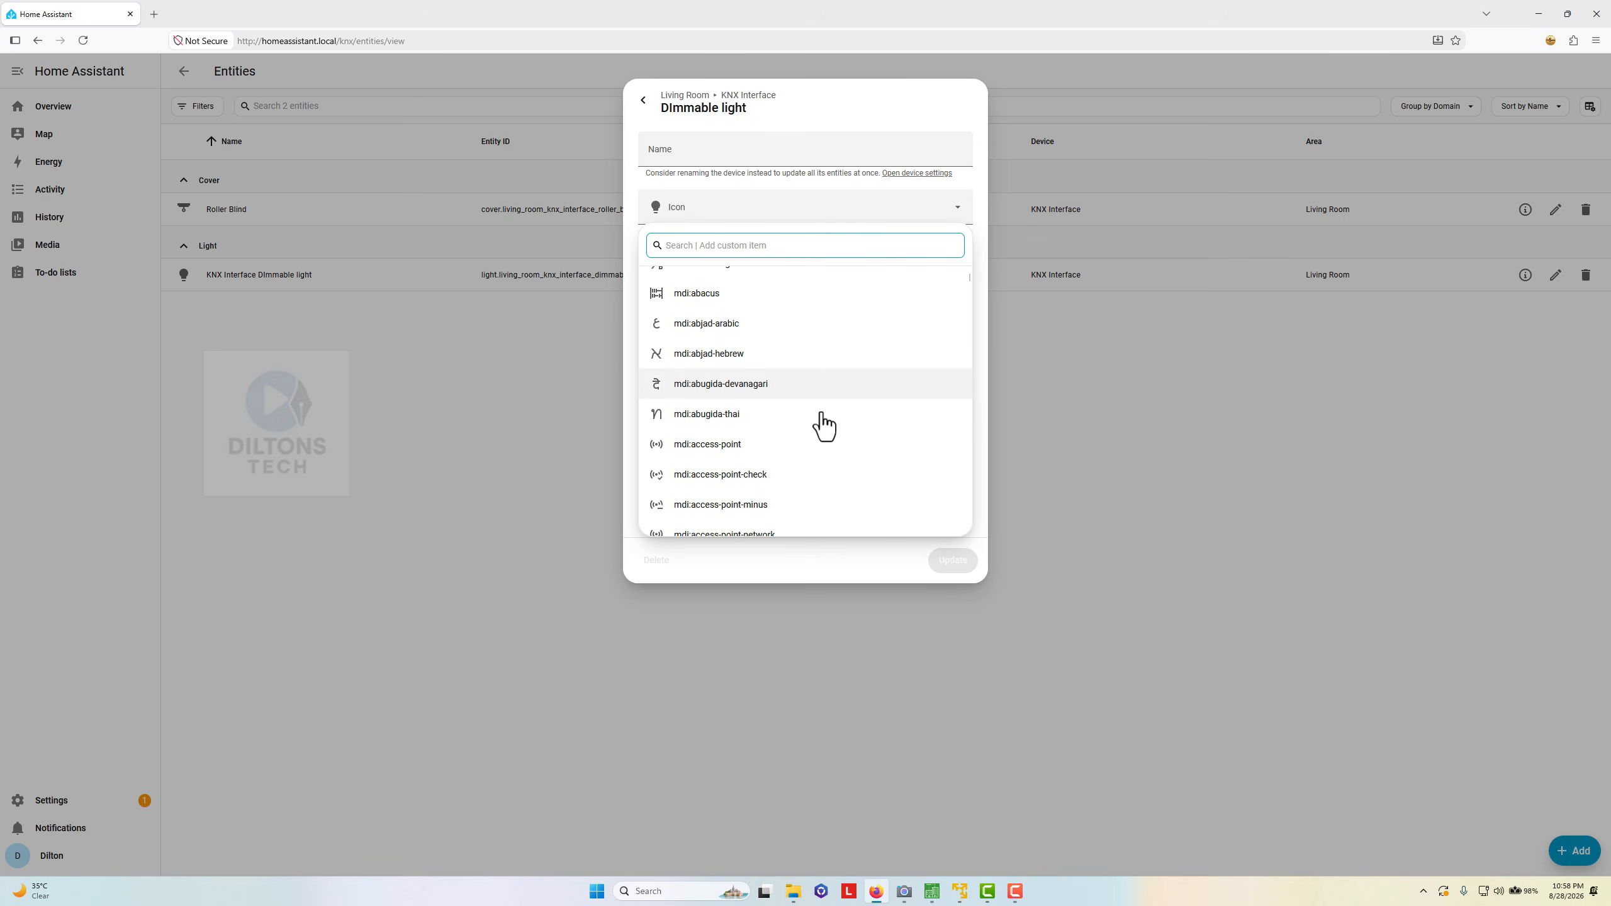
scroll(818, 422, "down", 5)
left_click(980, 453)
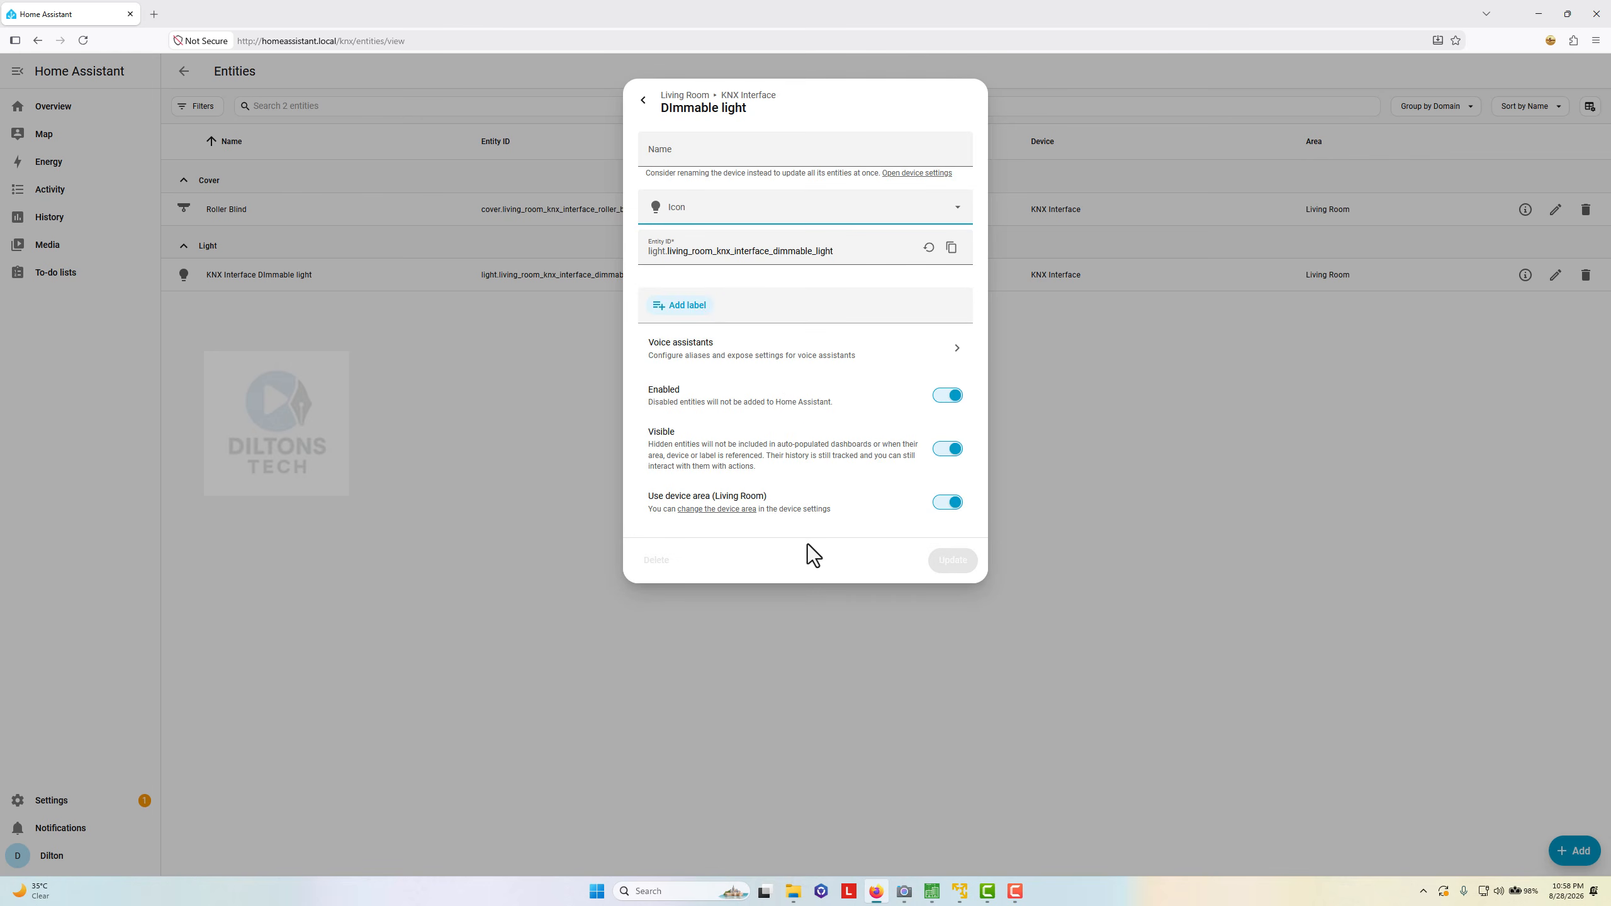
- Close the new light's settings and details, and shrink the browser window so the camera view is visible
left_click(643, 101)
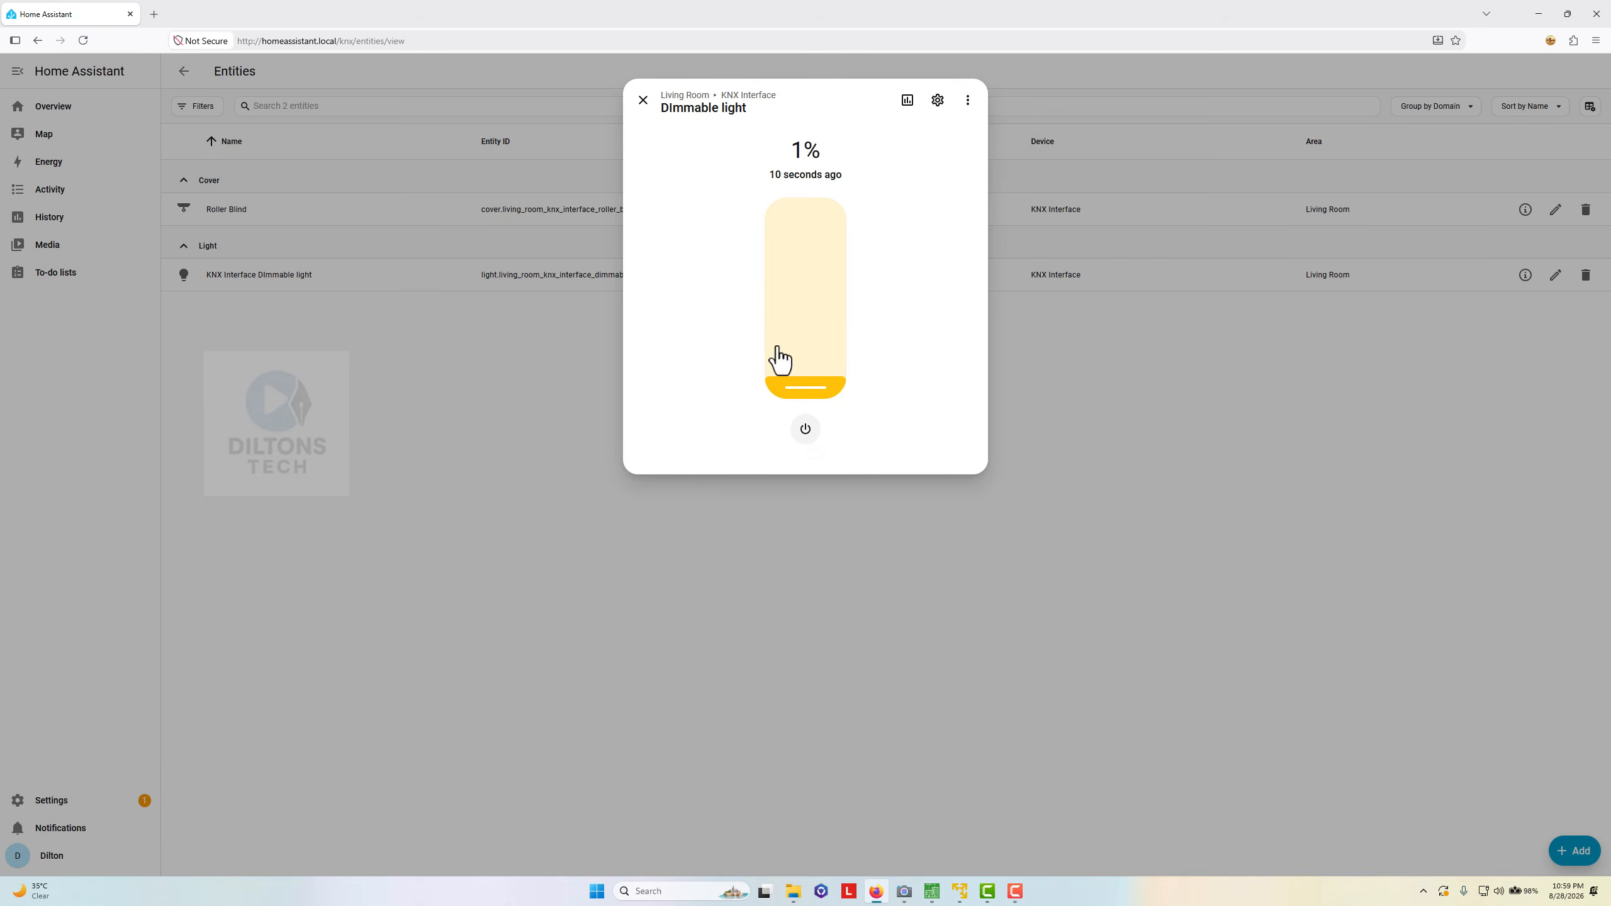
left_click(643, 100)
left_click_drag(311, 14, 199, 86)
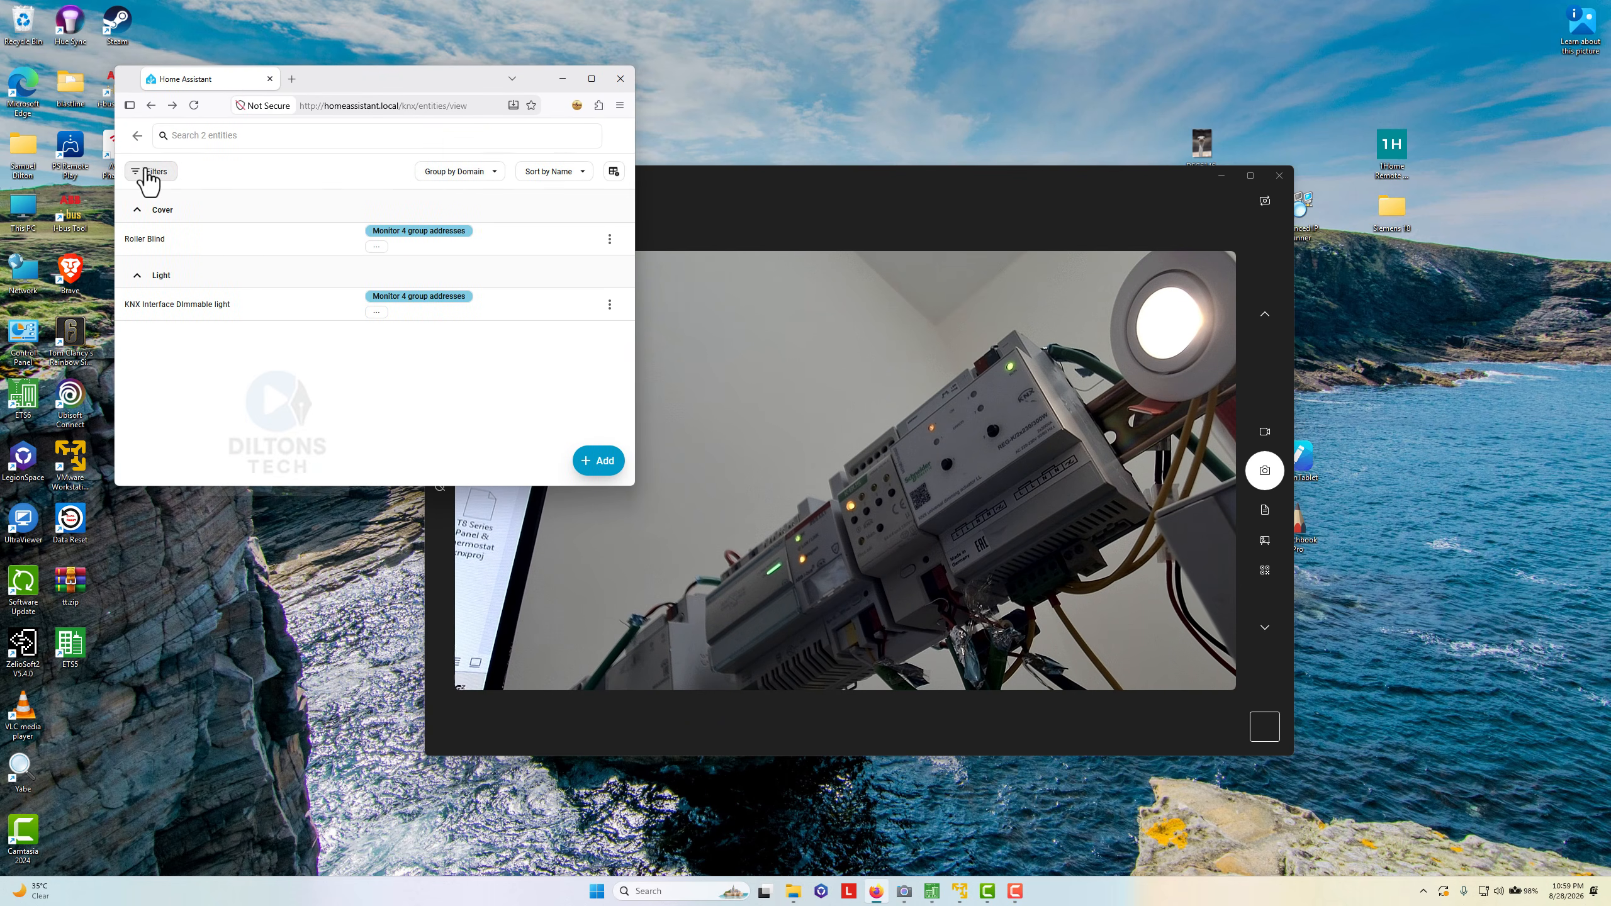
- Return to the Home Assistant Overview dashboard and widen the browser window enough to show the full sidebar
left_click(137, 135)
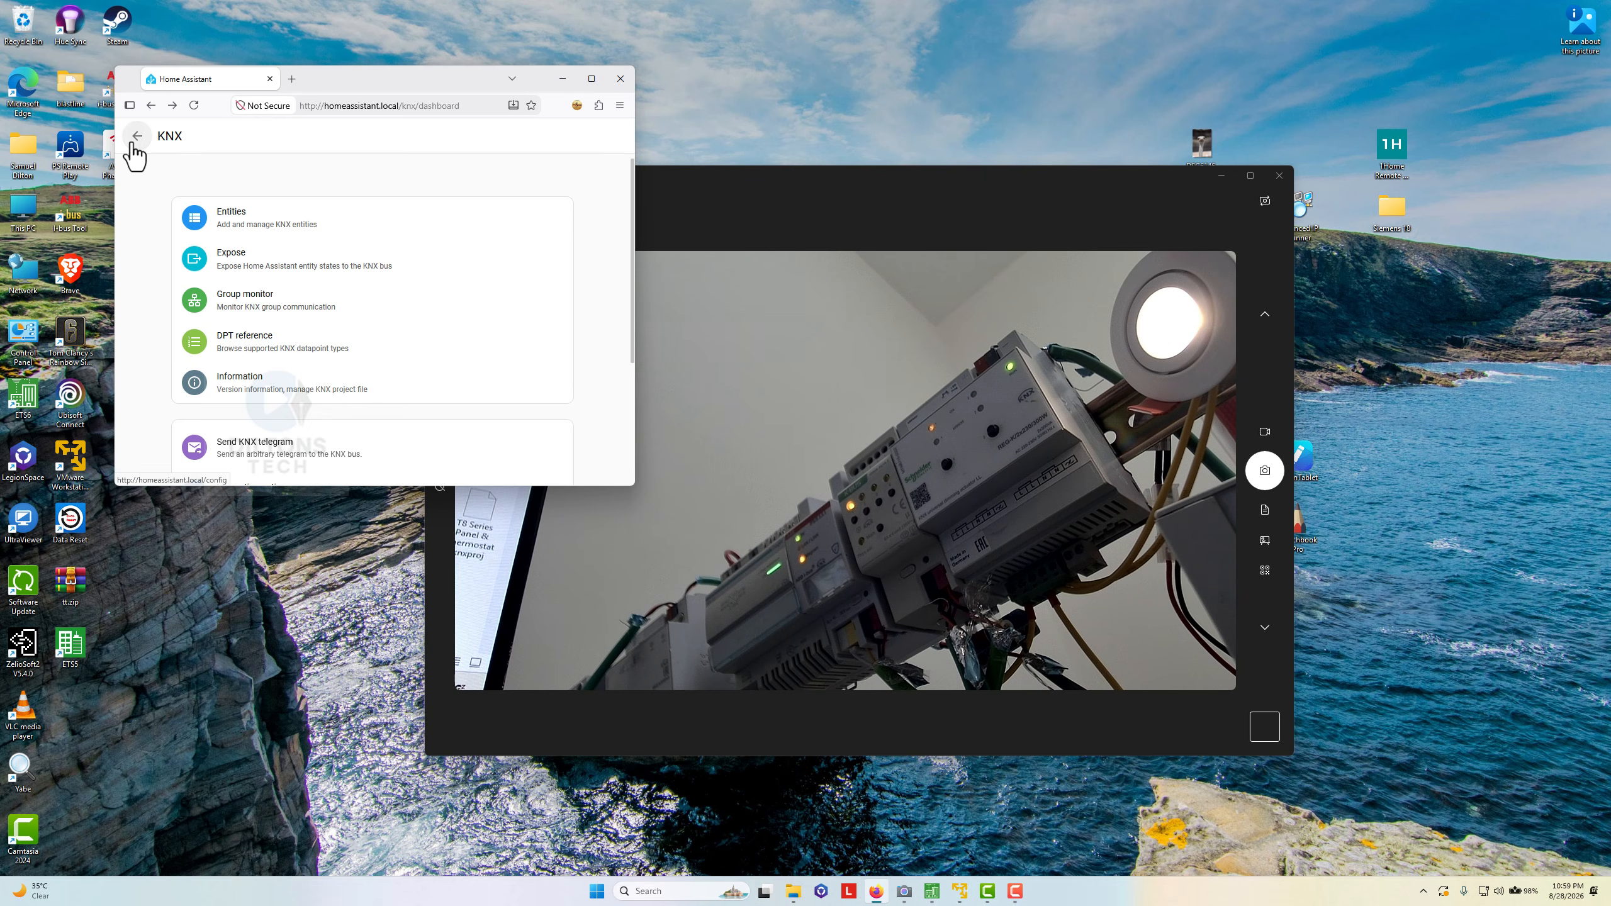
left_click(136, 138)
left_click(440, 200)
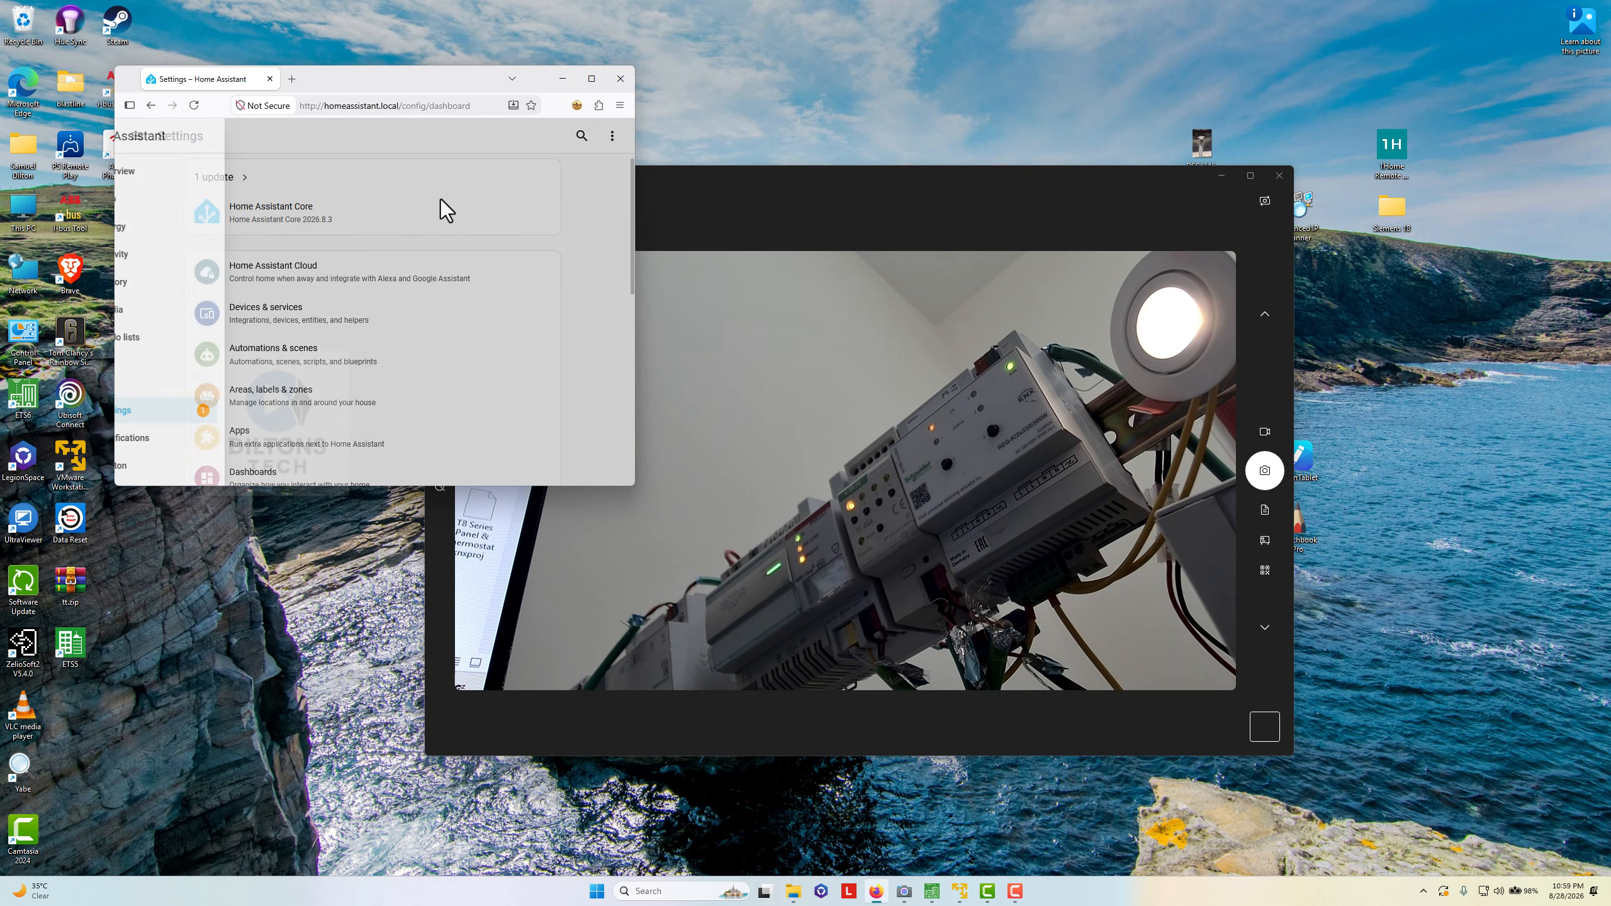
left_click(138, 139)
left_click(147, 170)
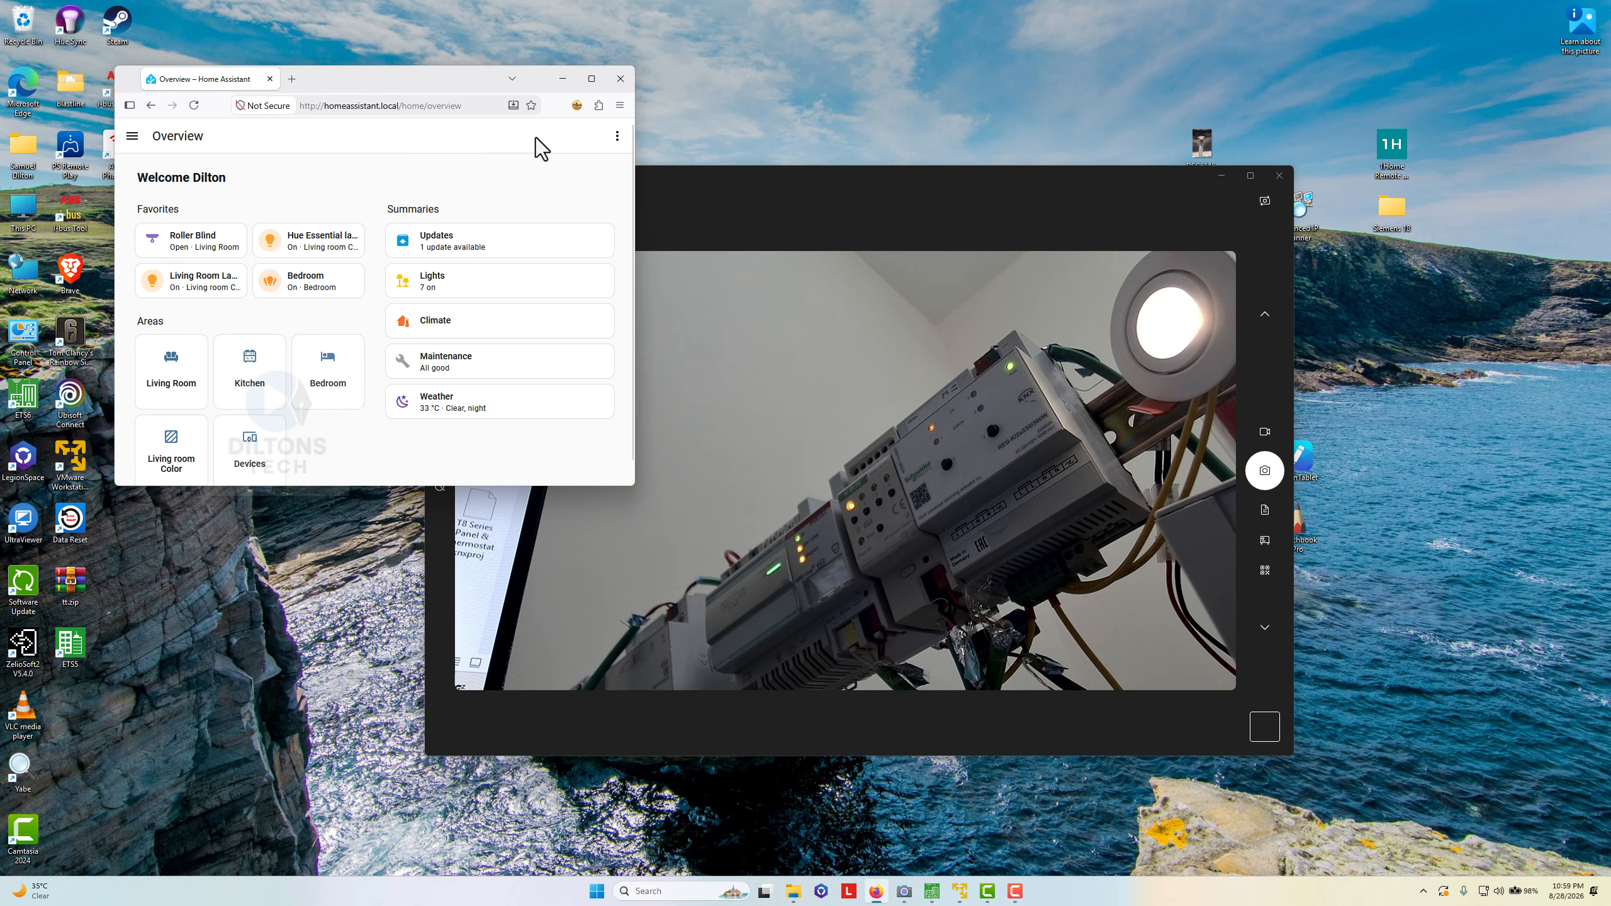
left_click_drag(634, 242, 894, 253)
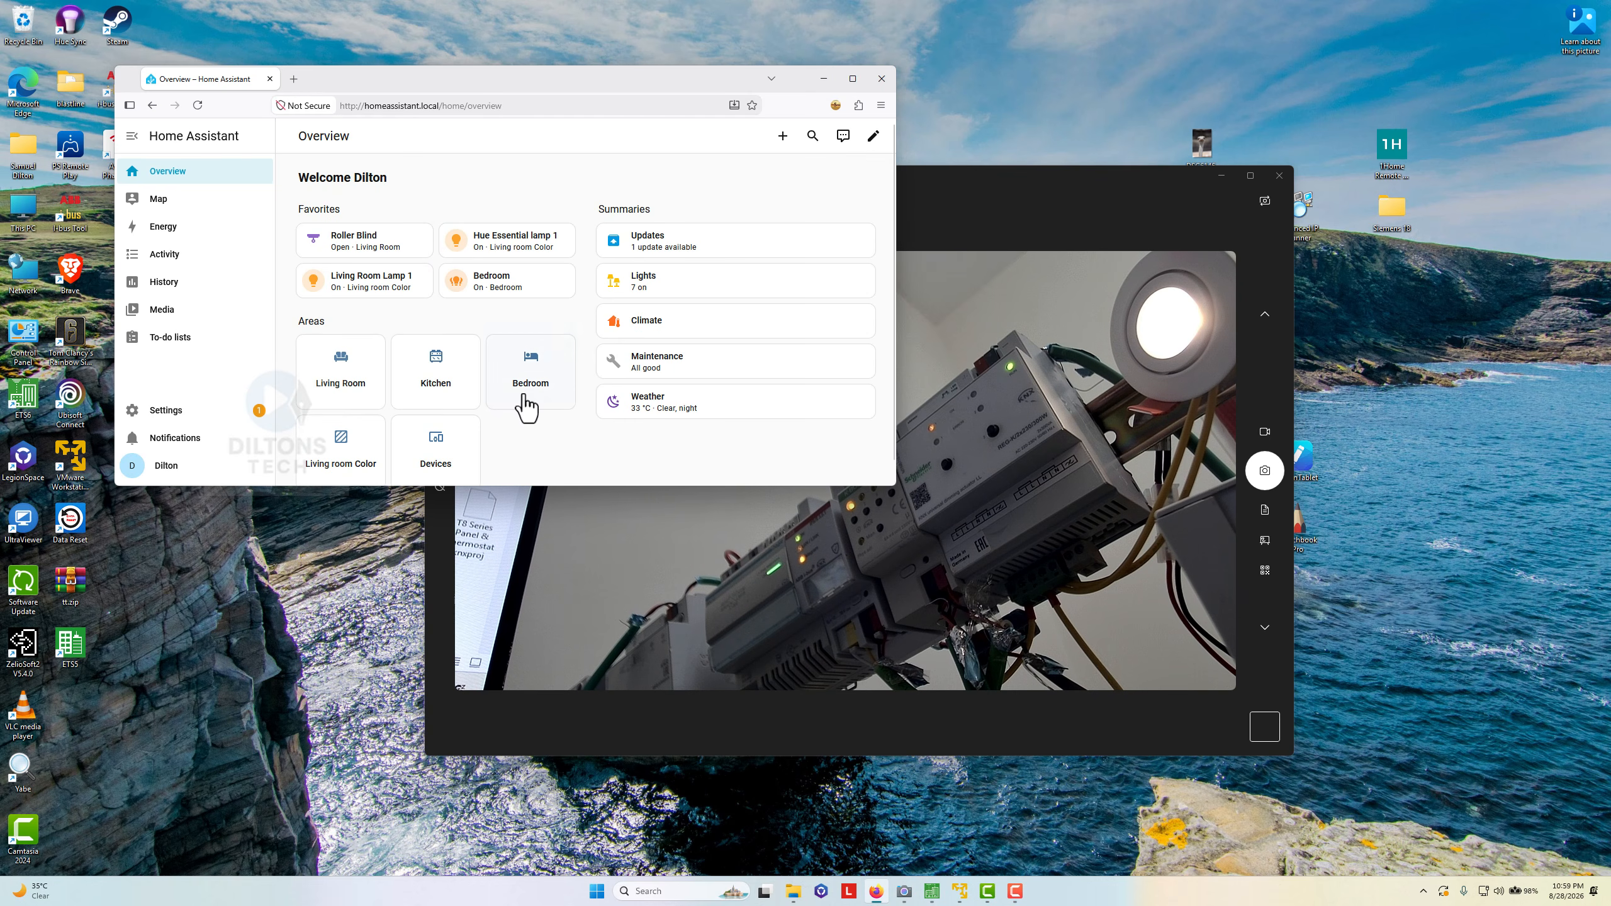
- Open the brightness controls of the KNX Interface dimmable light in the Living Room area
scroll(444, 420, "down", 1)
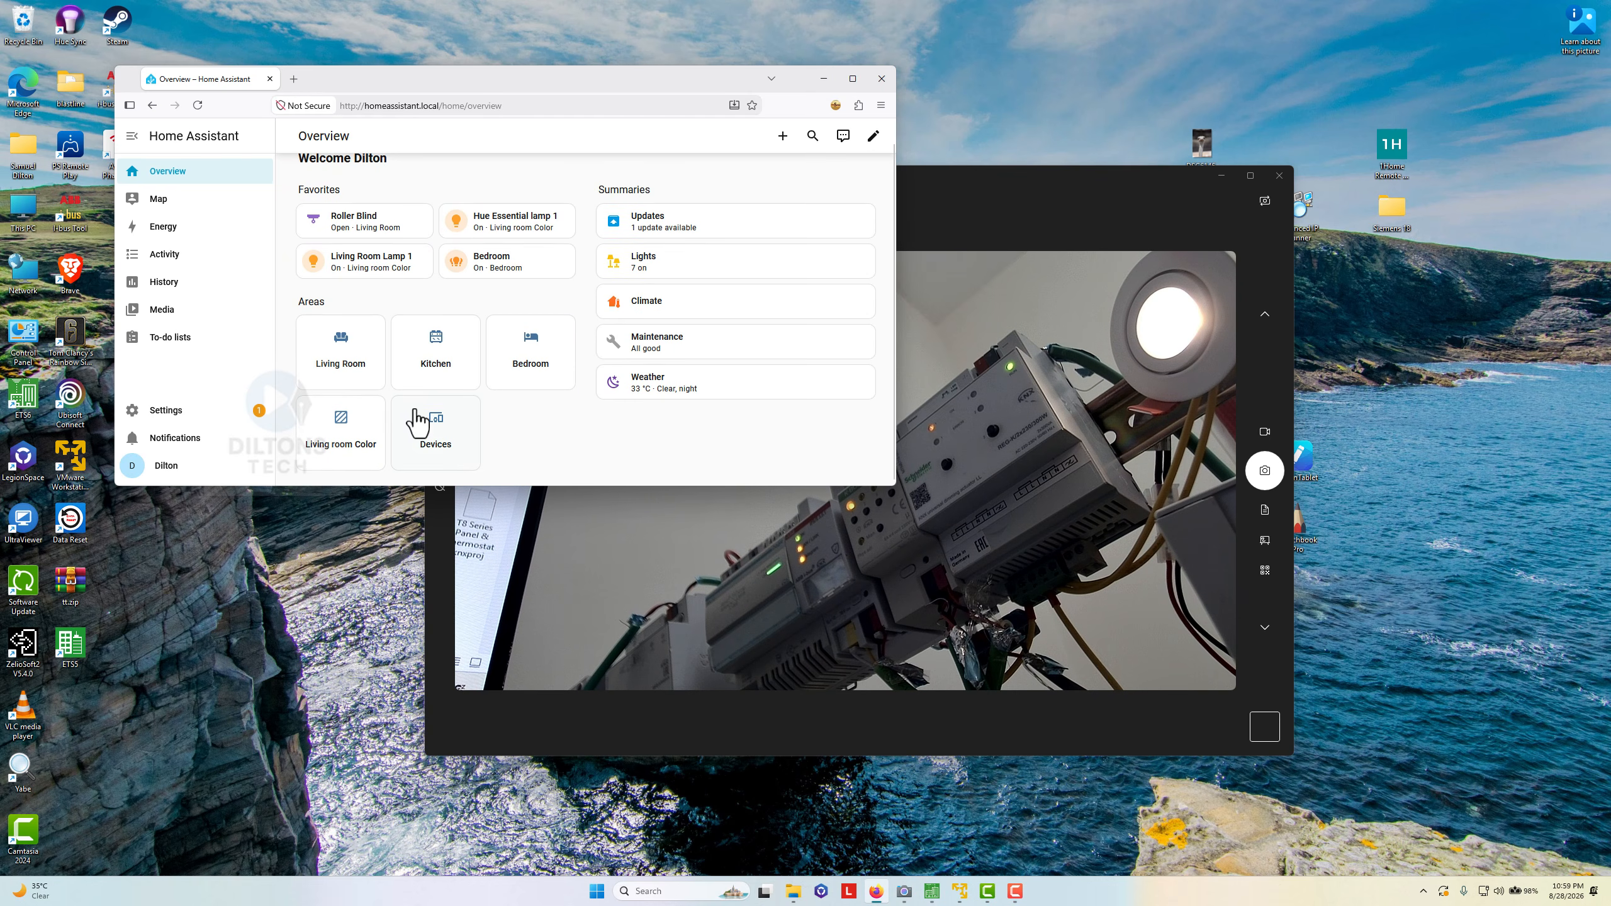
left_click(330, 353)
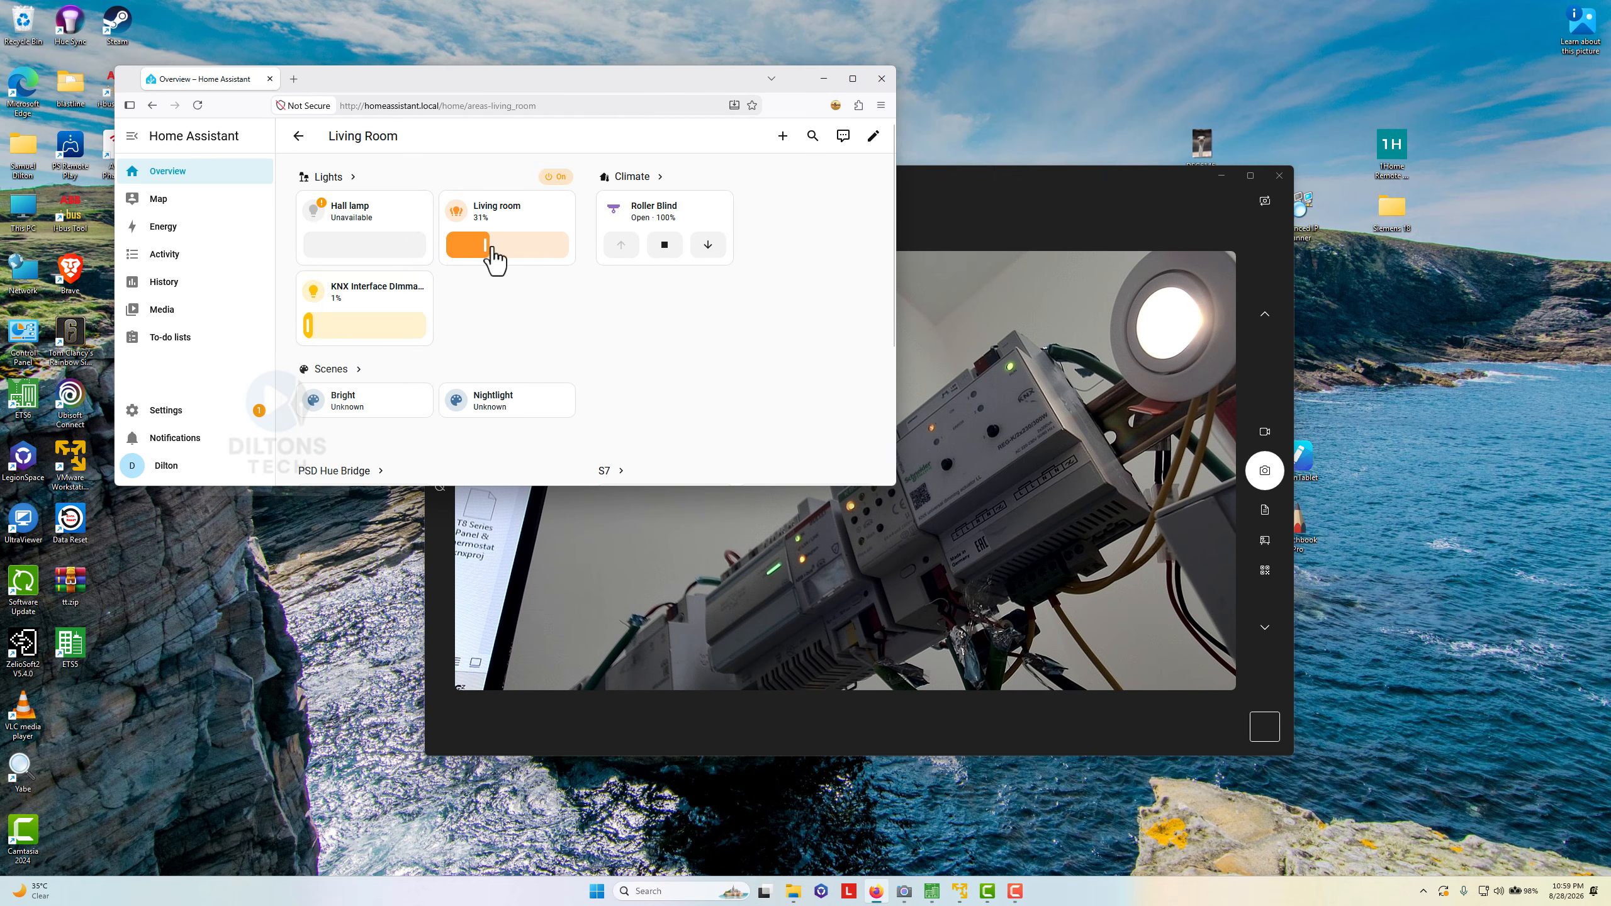
left_click(313, 293)
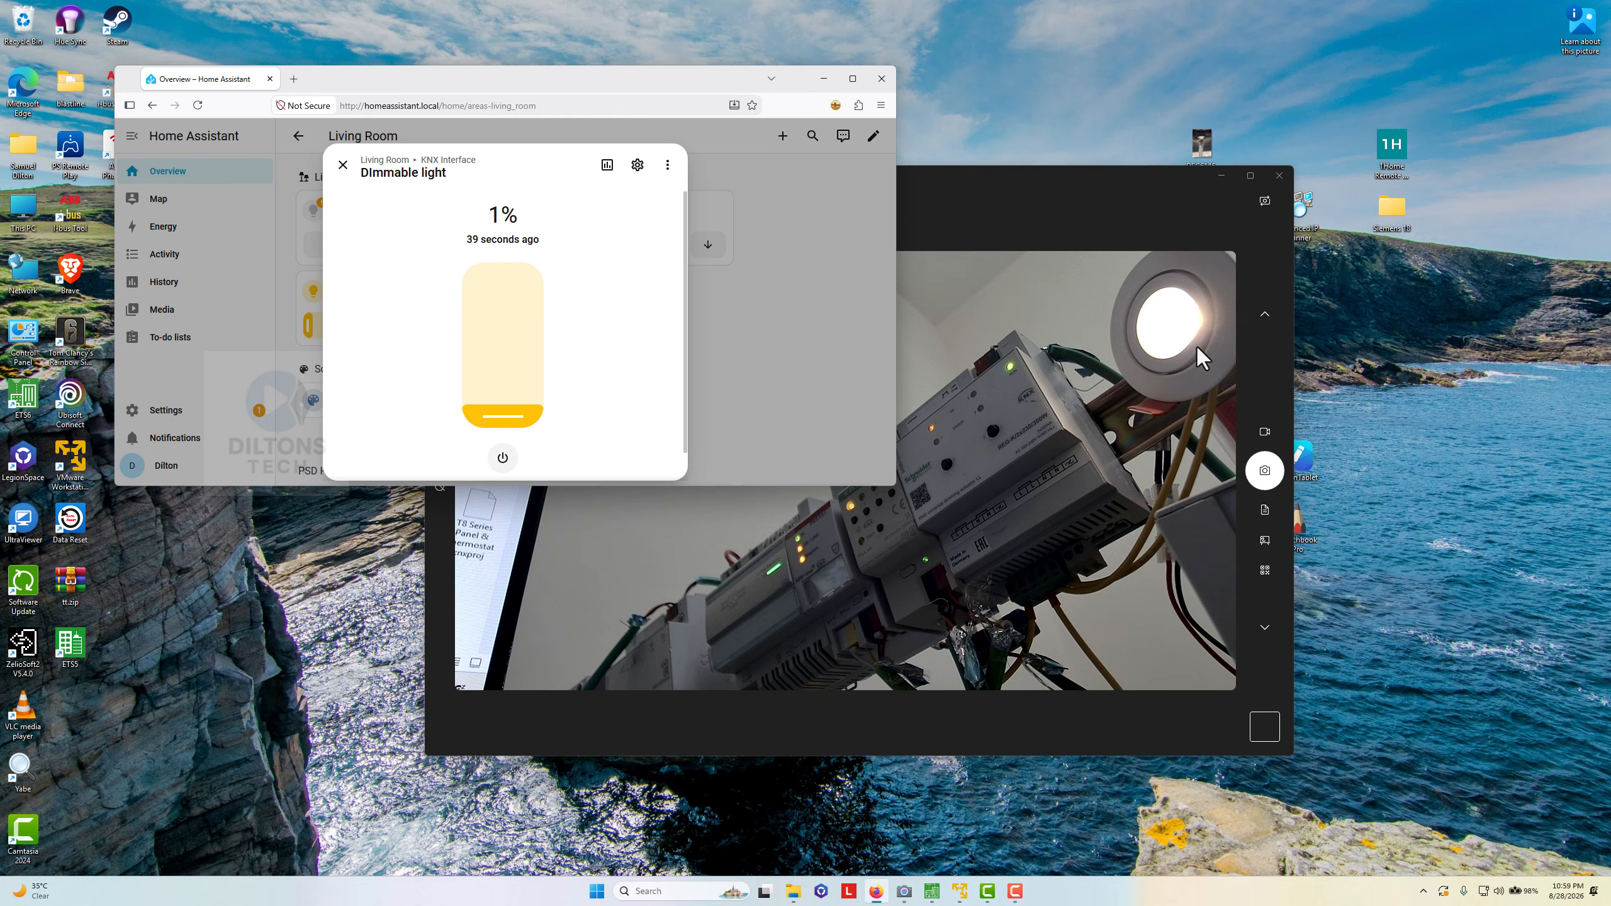
- Test the dimmable light by toggling its power twice, raising its brightness to maximum and setting it to 65%
left_click(502, 457)
left_click(502, 458)
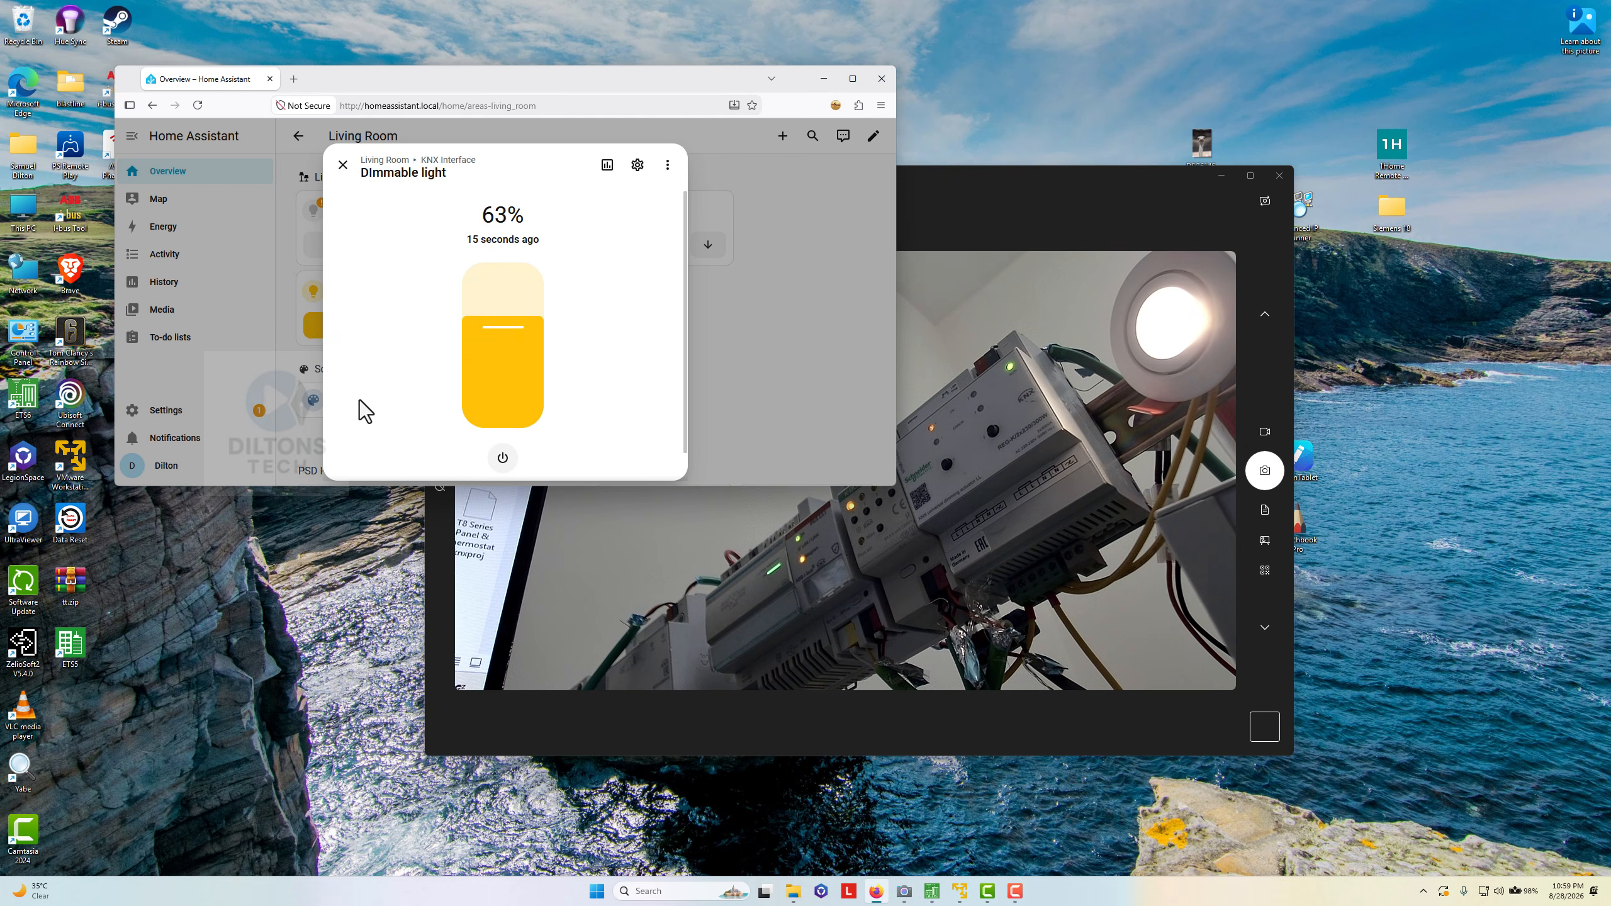
left_click_drag(493, 327, 492, 252)
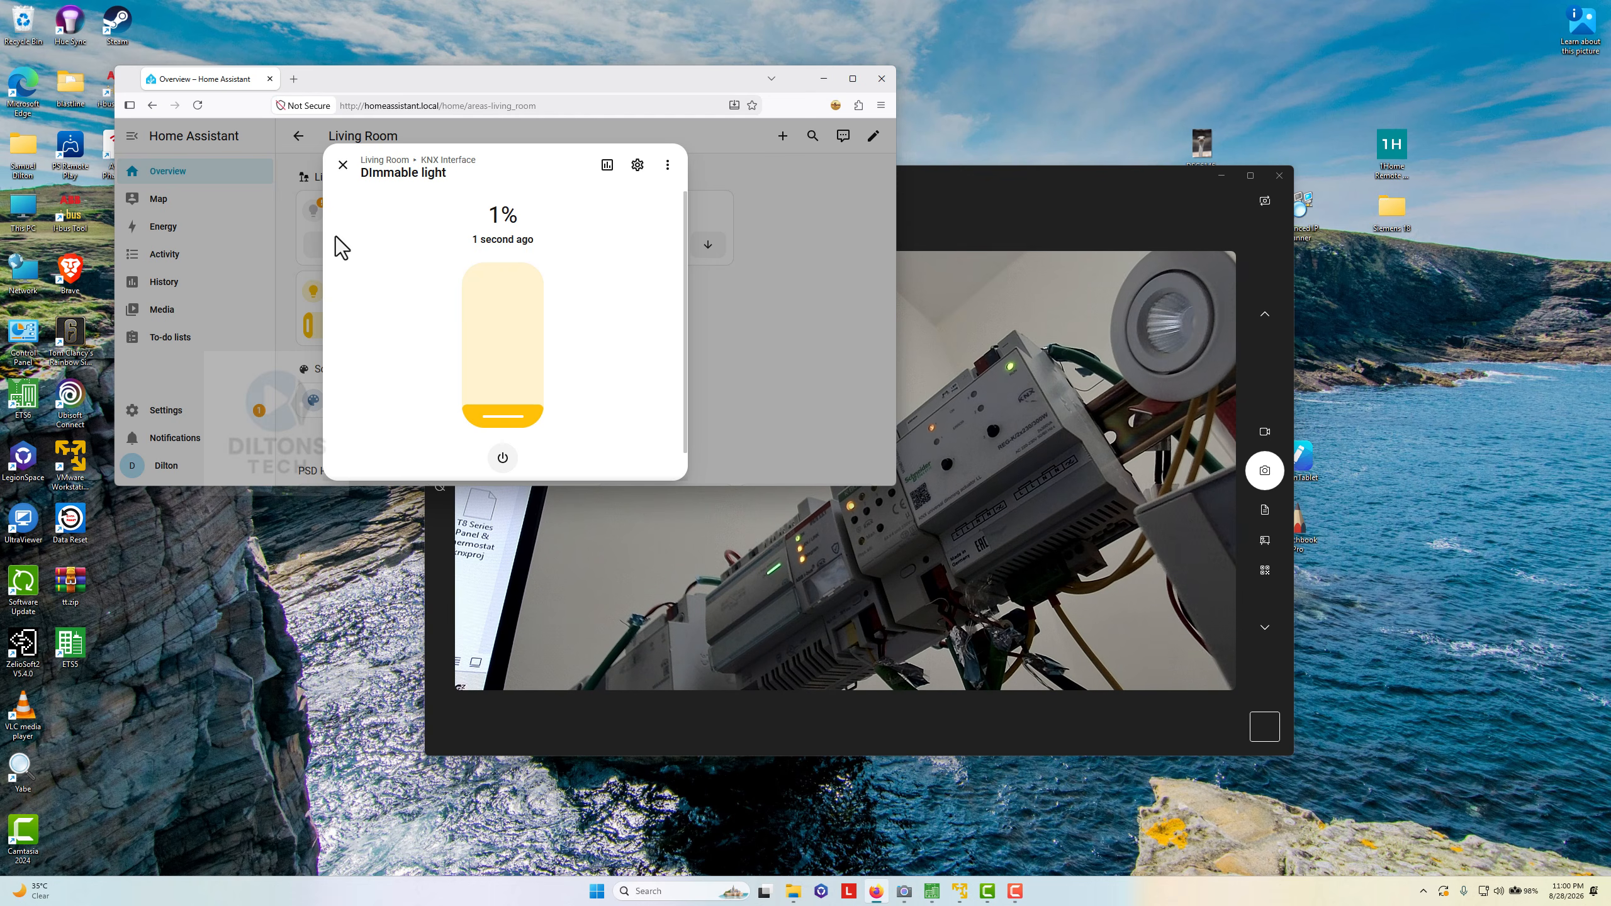
left_click(514, 325)
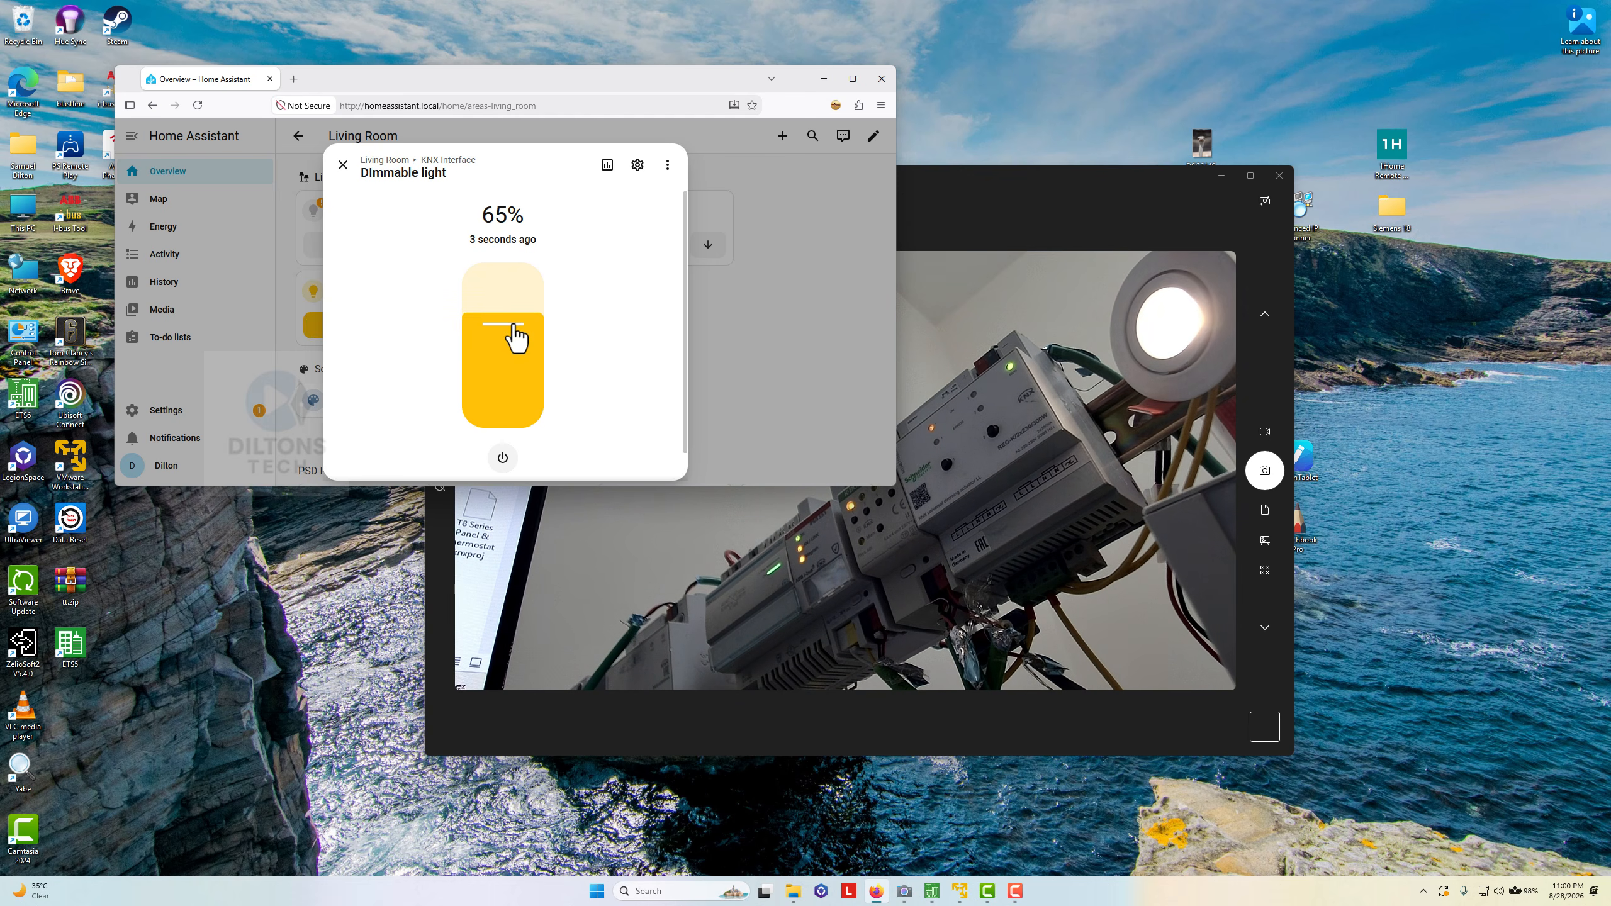